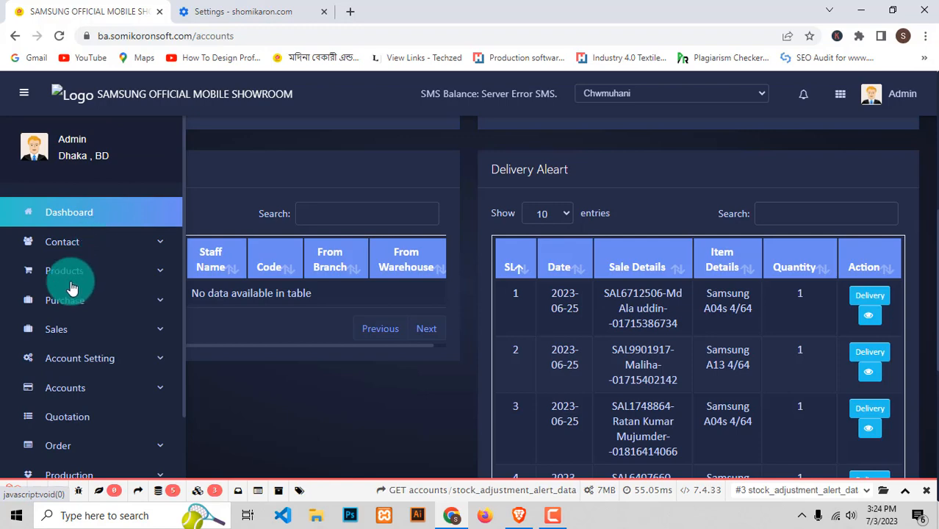
# - Go to the product Item Name list and start adding a new item
pyautogui.scroll(-2, 88, 297)
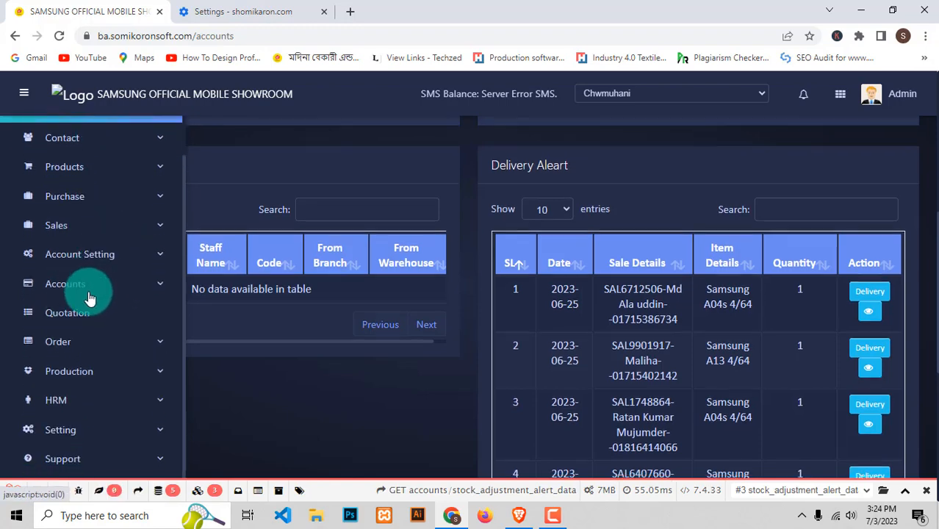
pyautogui.scroll(-1, 78, 310)
pyautogui.scroll(1, 88, 248)
pyautogui.click(106, 241)
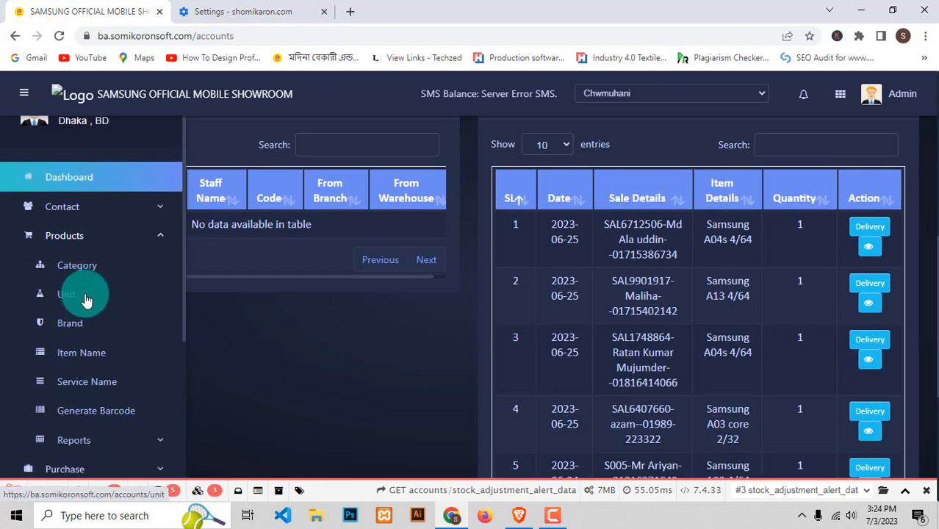
pyautogui.scroll(-1, 84, 297)
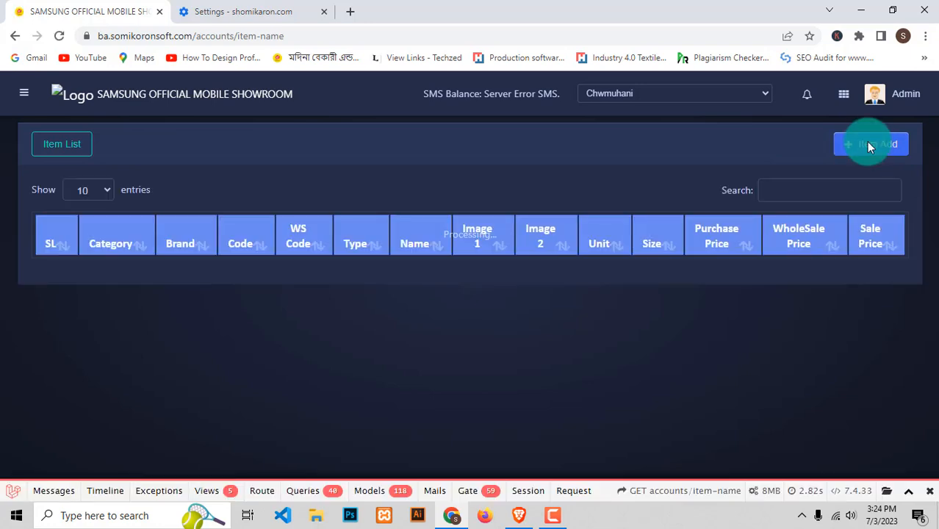
pyautogui.click(868, 144)
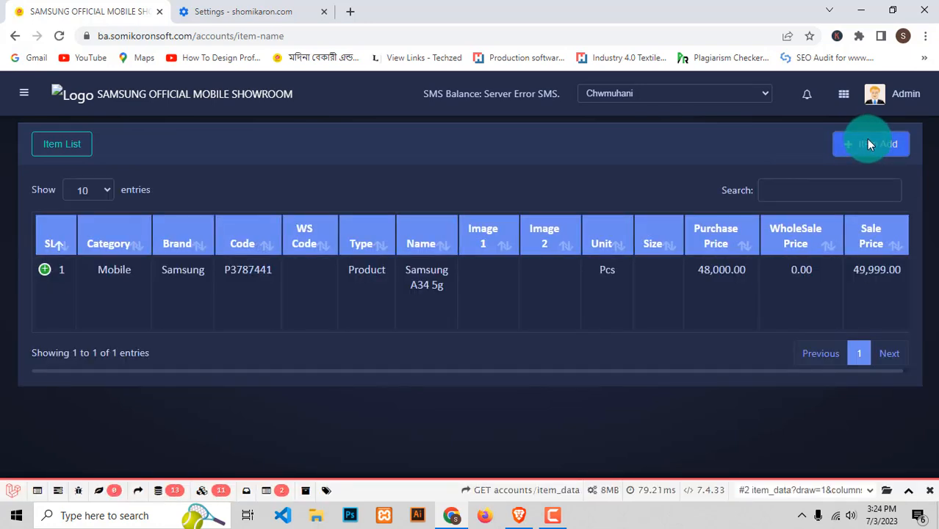
# - Create a new category named "Biscute" for the item
pyautogui.click(341, 174)
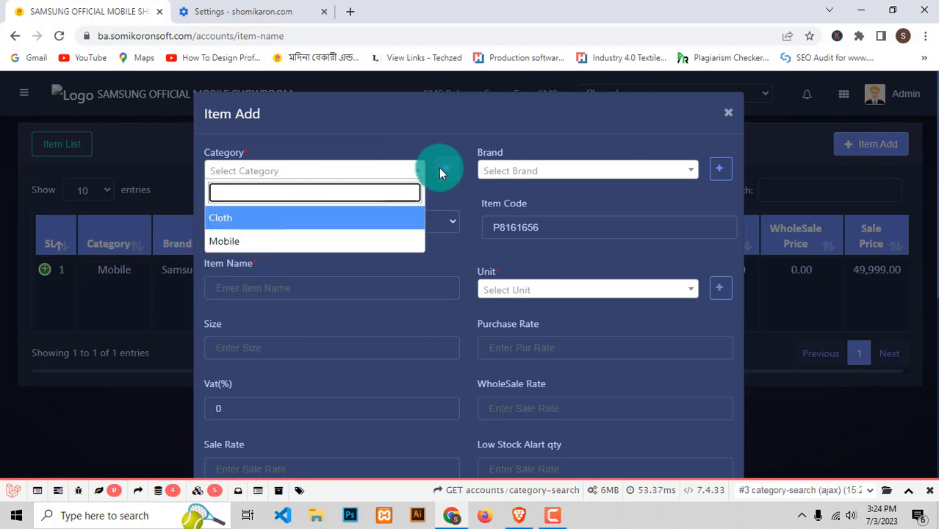
pyautogui.click(440, 171)
pyautogui.click(250, 237)
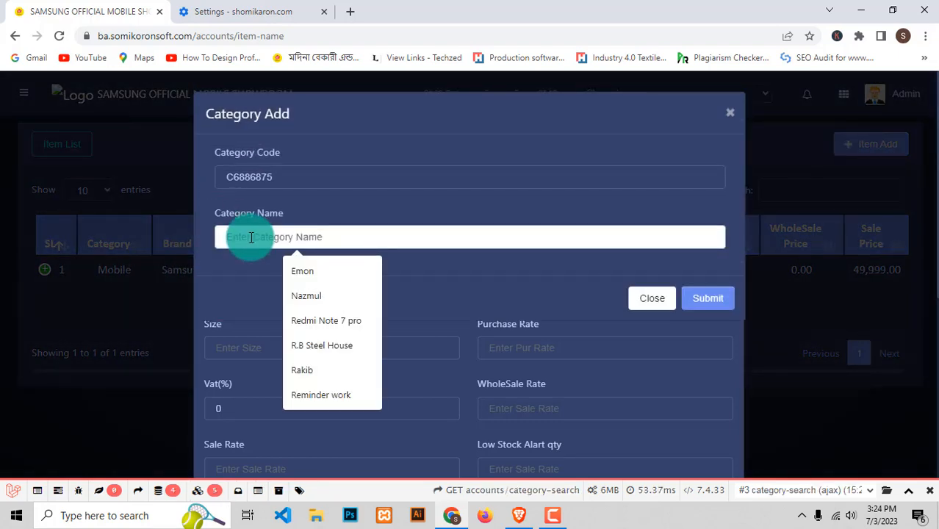
pyautogui.write('Bls')
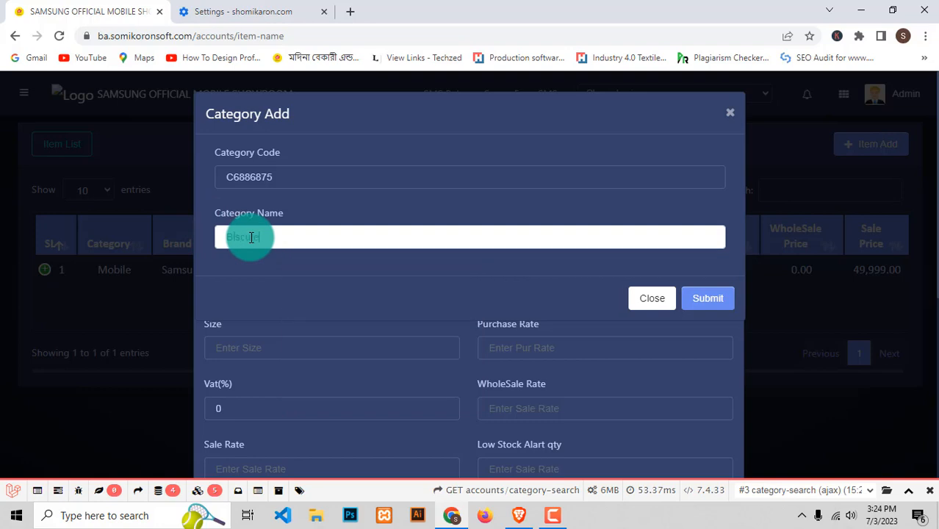
pyautogui.click(705, 299)
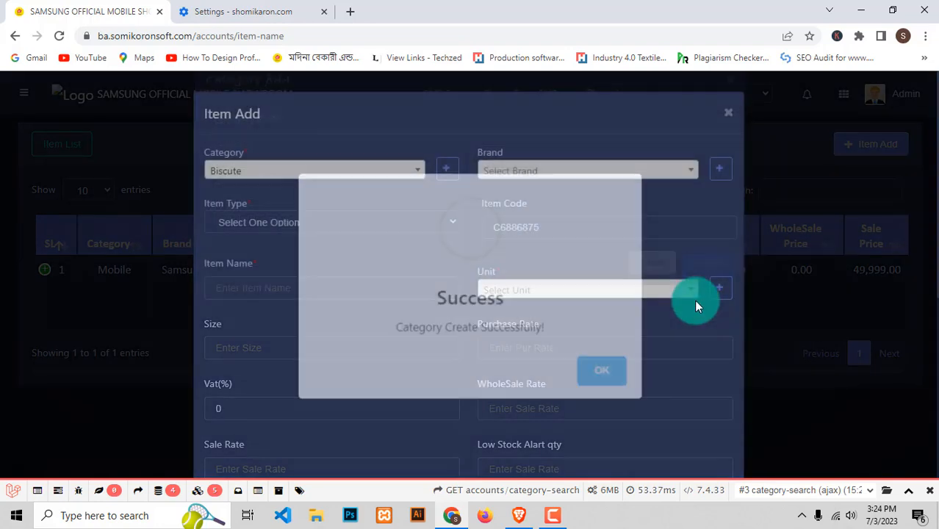
pyautogui.click(602, 372)
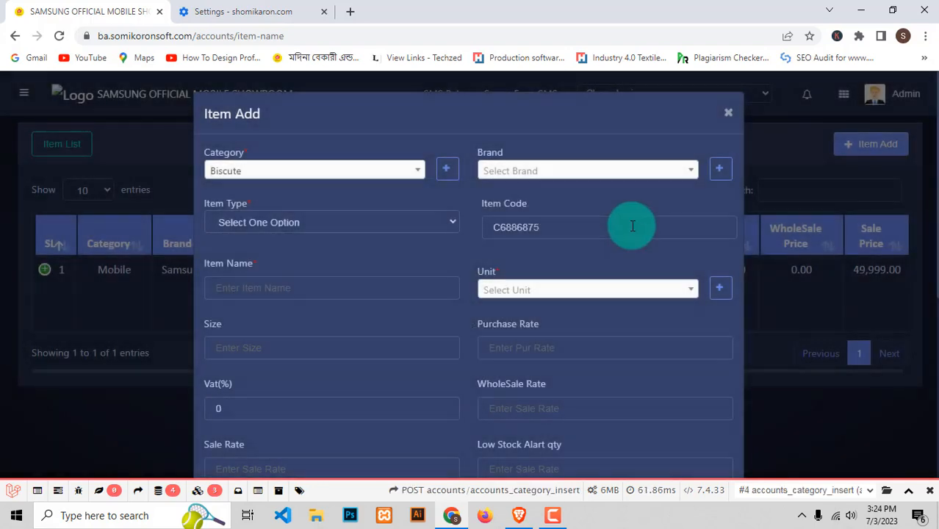
# - Create a new brand named "Modina bekary" for the item
pyautogui.click(725, 169)
pyautogui.click(391, 179)
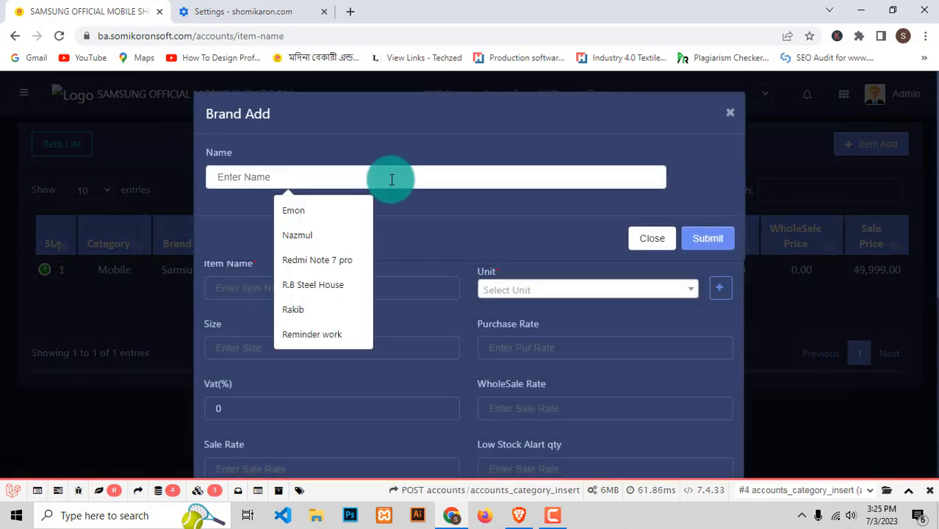
pyautogui.write('M')
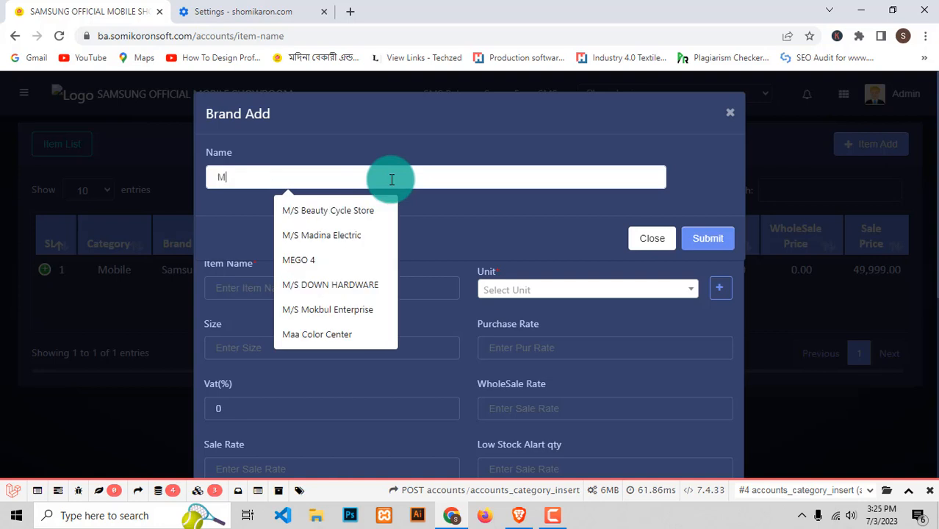
pyautogui.write('odina bekary')
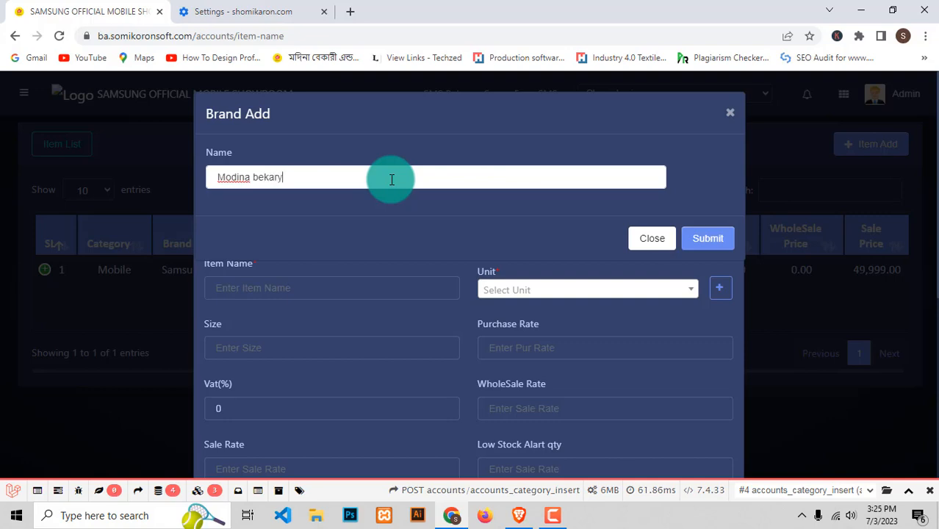
pyautogui.click(730, 238)
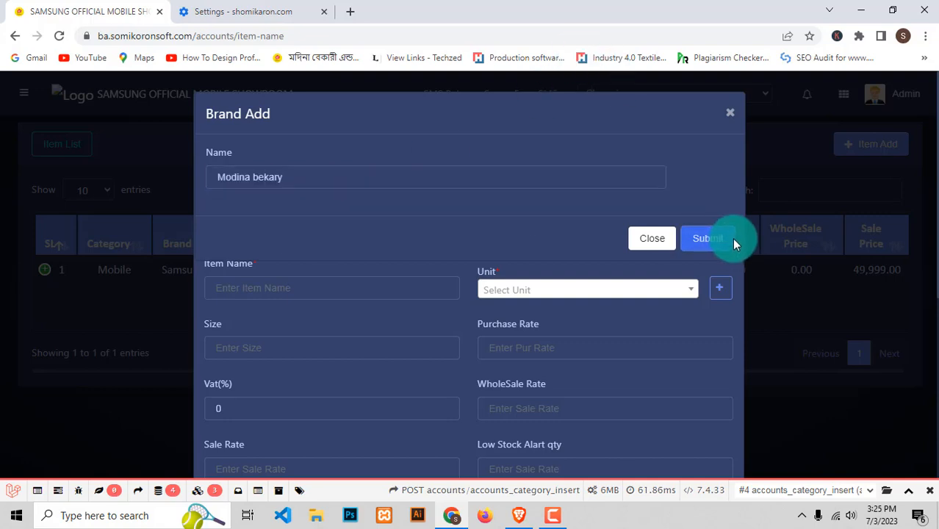
pyautogui.click(593, 370)
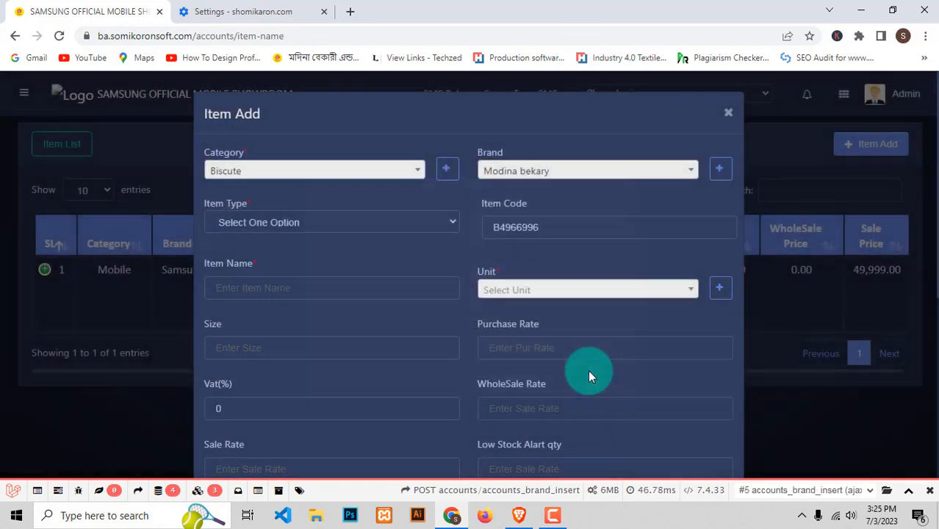
# - Enter "Toast" as the item name
pyautogui.click(347, 287)
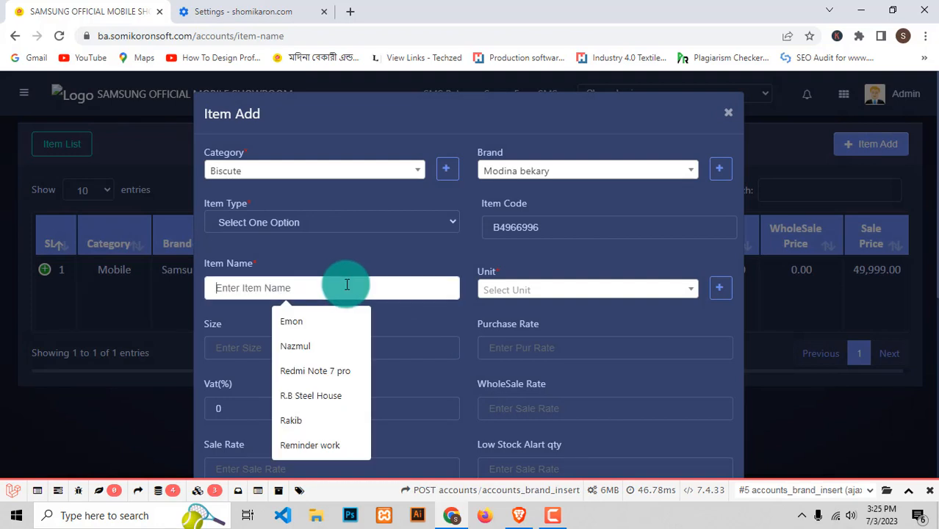
pyautogui.write('Dry')
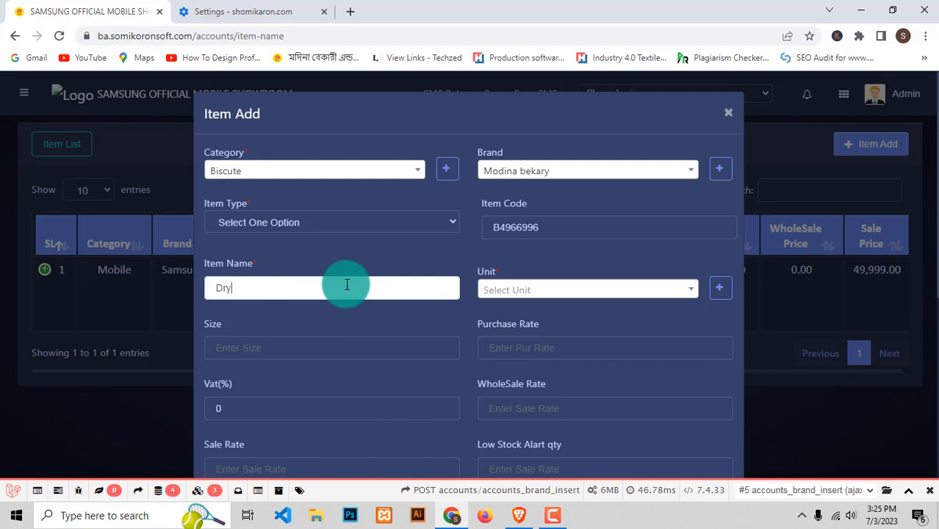
pyautogui.press('BackSpace')
pyautogui.press('BackSpace')
pyautogui.press('BackSpace')
pyautogui.write('Toast')
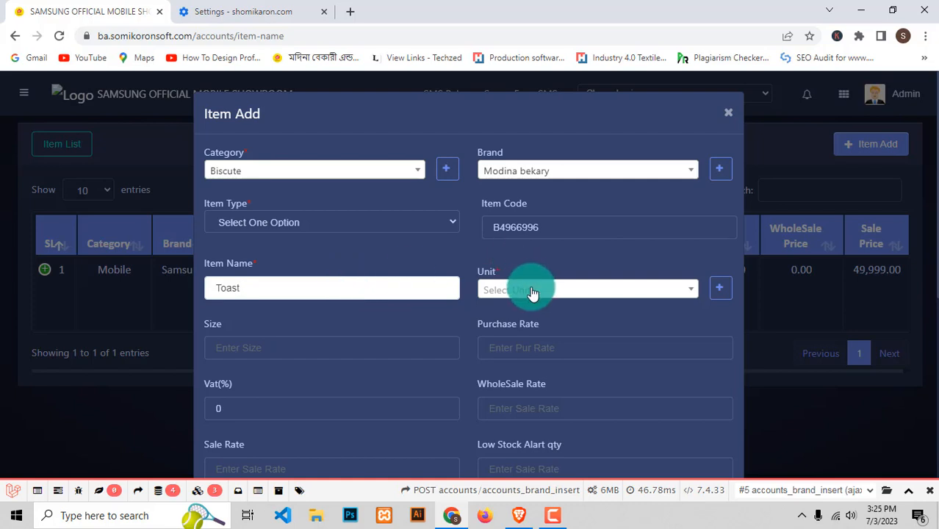
# - Create a new unit named "Pack" for the item
pyautogui.click(533, 291)
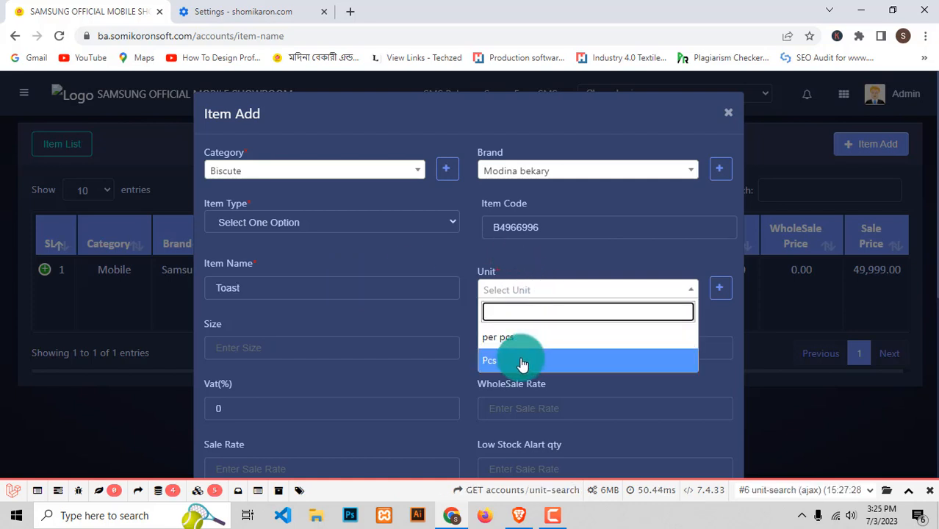
pyautogui.click(722, 289)
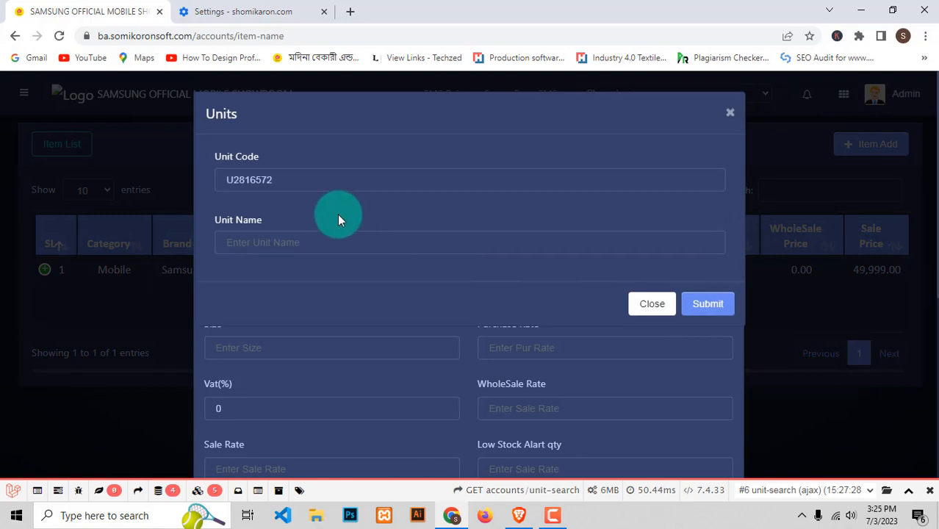
pyautogui.click(336, 233)
pyautogui.write('P')
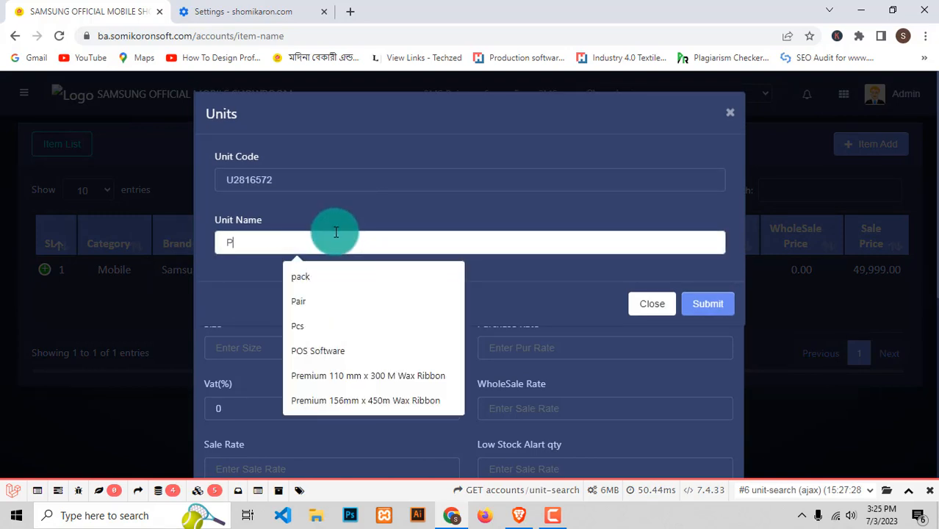
pyautogui.write('ack')
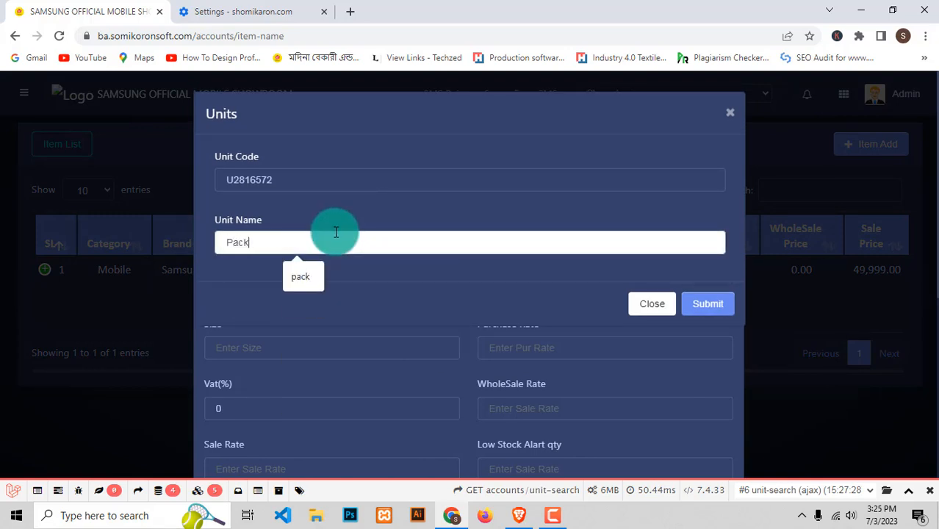
pyautogui.click(703, 302)
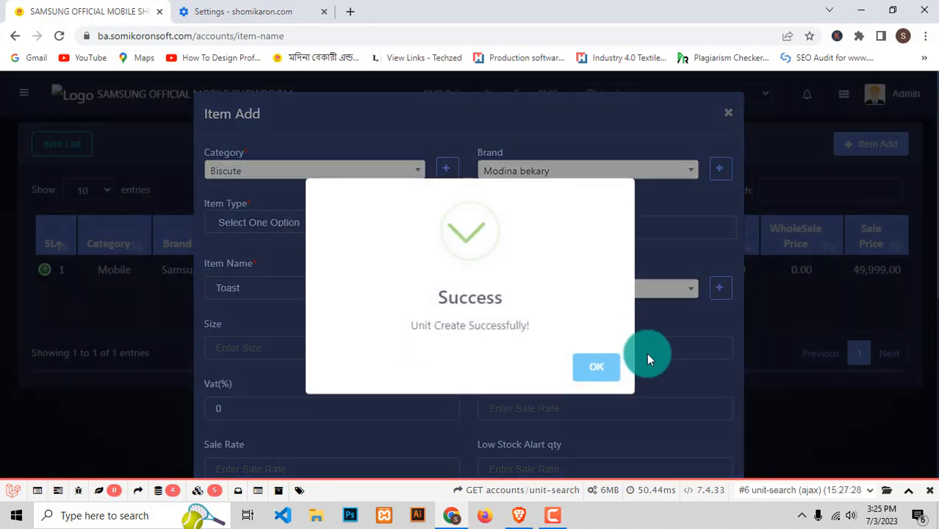
pyautogui.click(607, 372)
# - Extend the item name to "Toast 500gm" and enter a purchase rate of "50-" and a sale rate of 70
pyautogui.click(368, 291)
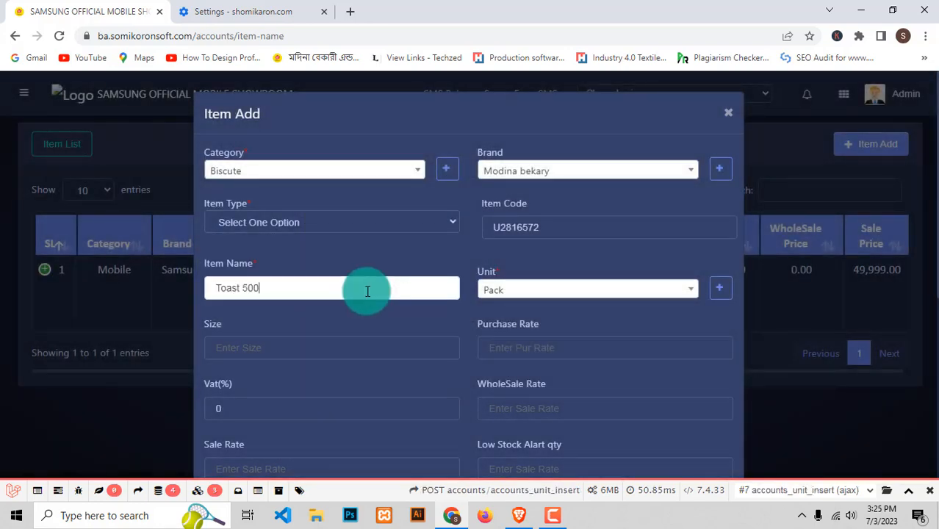
pyautogui.write('Toast 500gm')
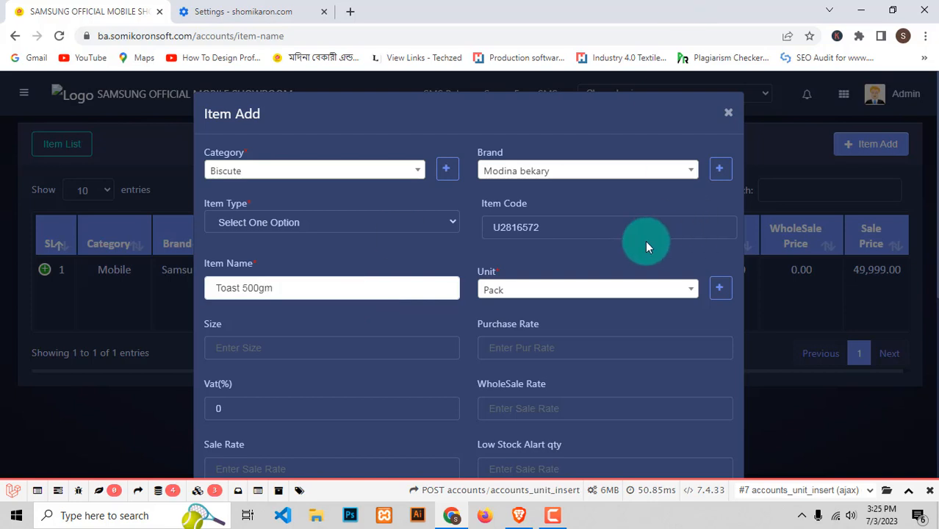
pyautogui.scroll(-2, 646, 242)
pyautogui.click(540, 208)
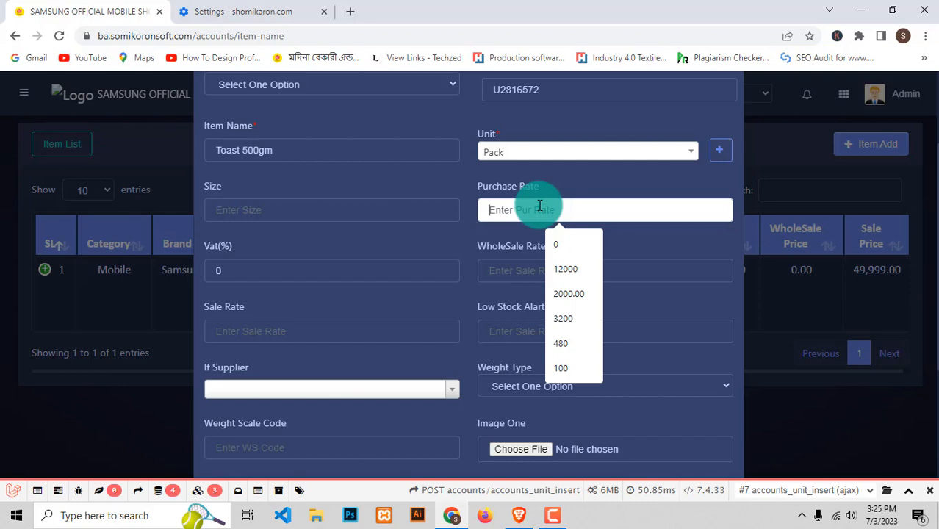
pyautogui.write('50-')
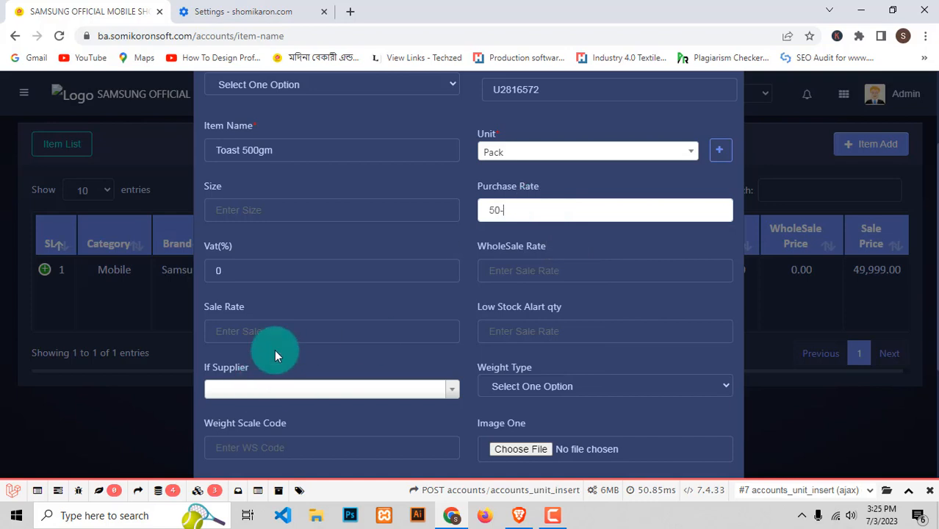
pyautogui.click(311, 335)
pyautogui.write('70')
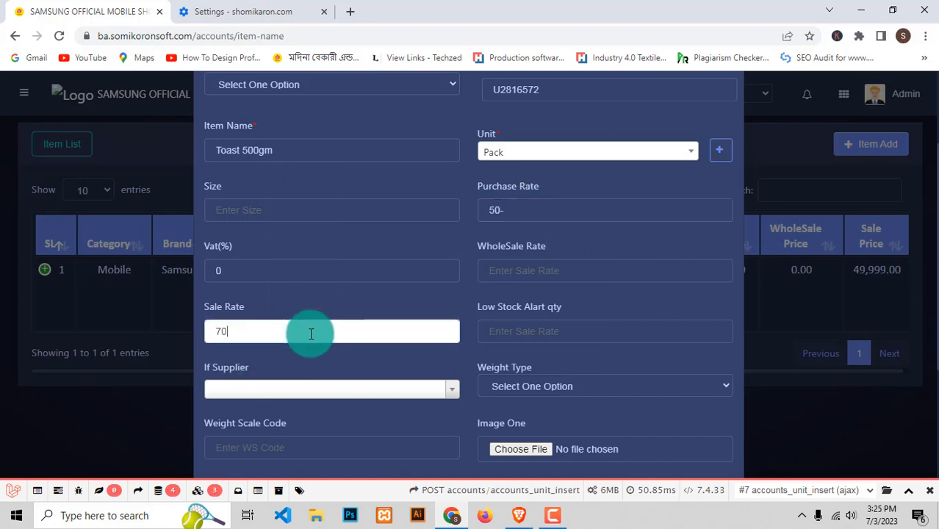
# - Try to submit the new item
pyautogui.scroll(-3, 549, 385)
pyautogui.click(705, 454)
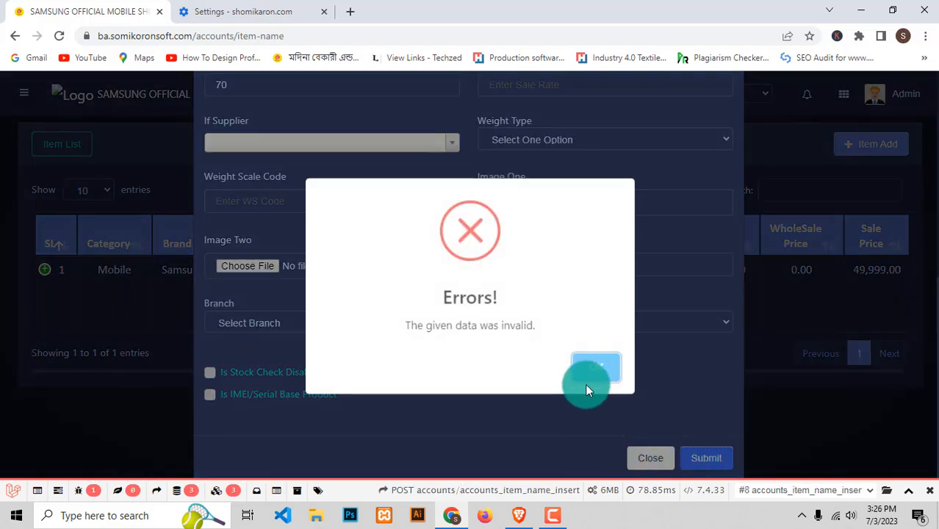
pyautogui.click(596, 367)
# - Set the item type to Finish Goods and try submitting the item again
pyautogui.scroll(5, 601, 368)
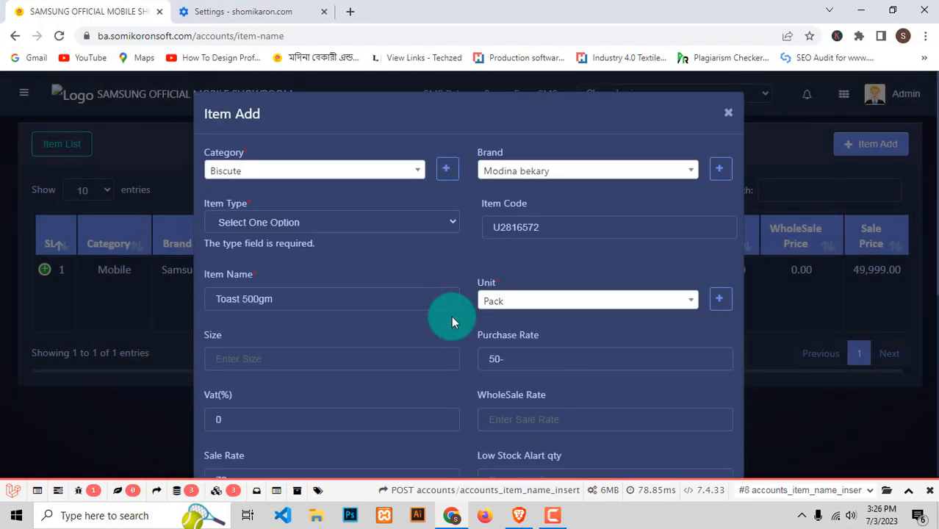
pyautogui.click(272, 225)
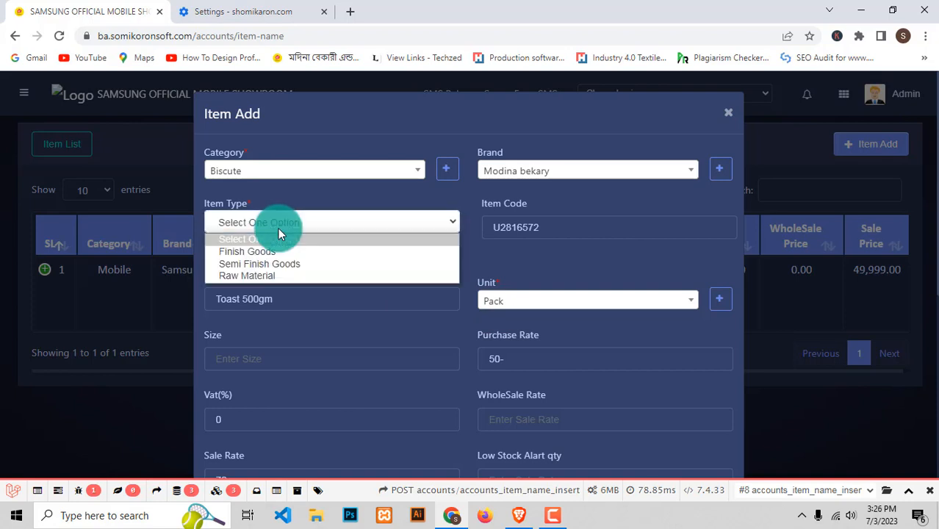
pyautogui.click(272, 251)
pyautogui.scroll(-5, 660, 405)
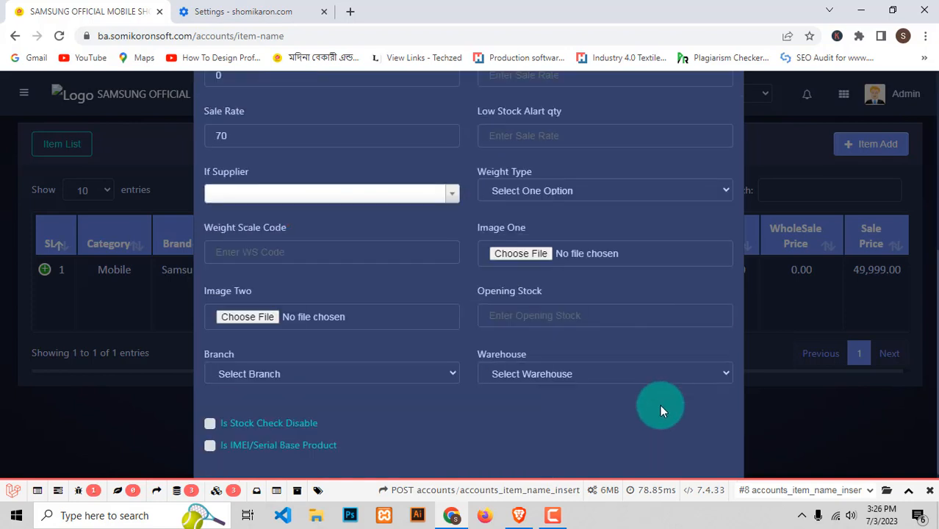
pyautogui.scroll(-1, 665, 416)
pyautogui.click(699, 452)
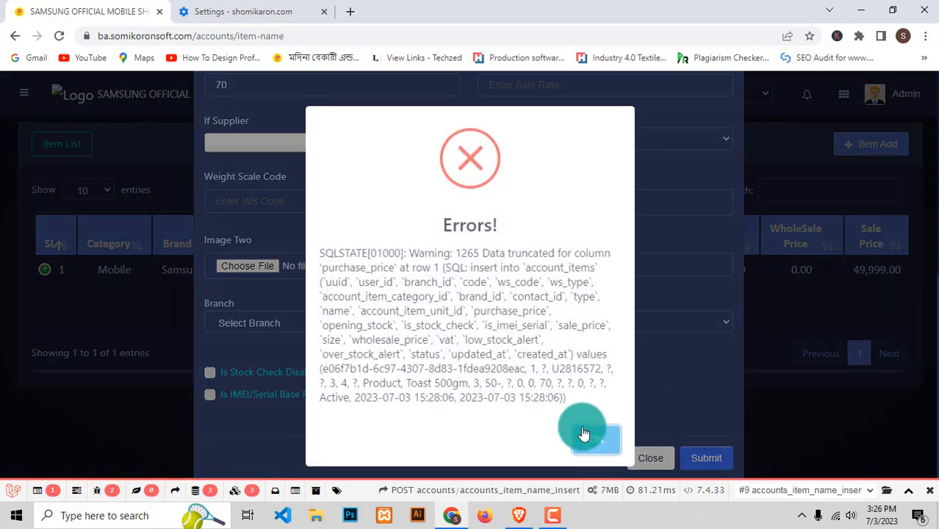
# - Retry the submission and examine the full text of the database error message
pyautogui.click(588, 435)
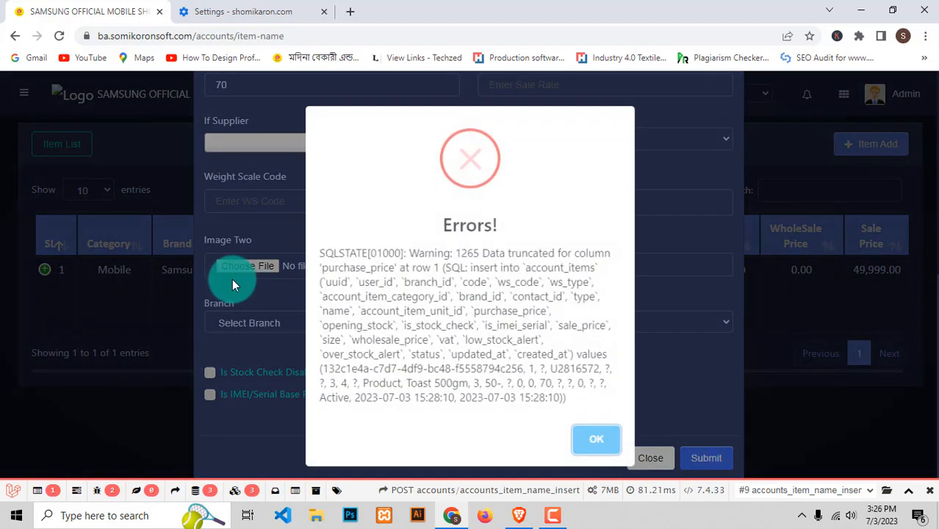
pyautogui.moveTo(417, 253); pyautogui.dragTo(593, 417)
pyautogui.click(596, 439)
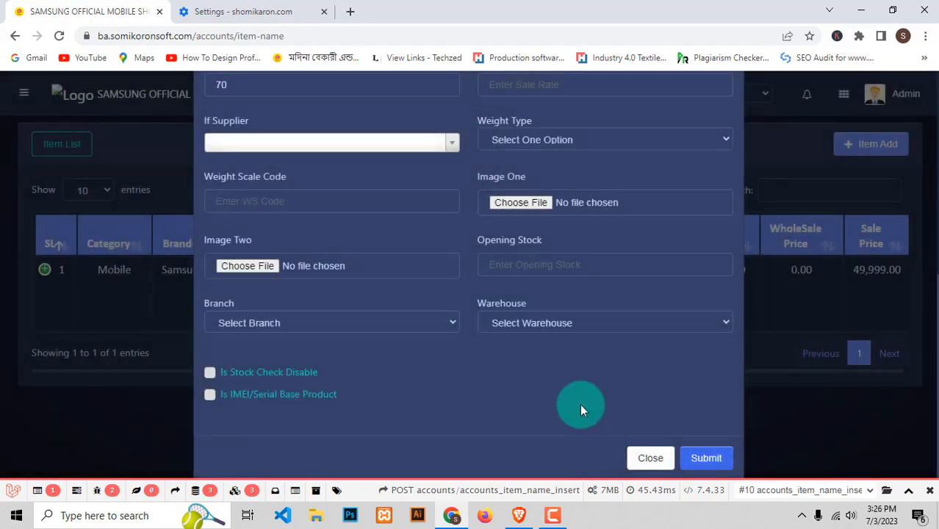
# - Correct the item's purchase rate to 50
pyautogui.scroll(1, 544, 346)
pyautogui.scroll(3, 530, 329)
pyautogui.moveTo(520, 308); pyautogui.dragTo(375, 308)
pyautogui.scroll(-5, 745, 377)
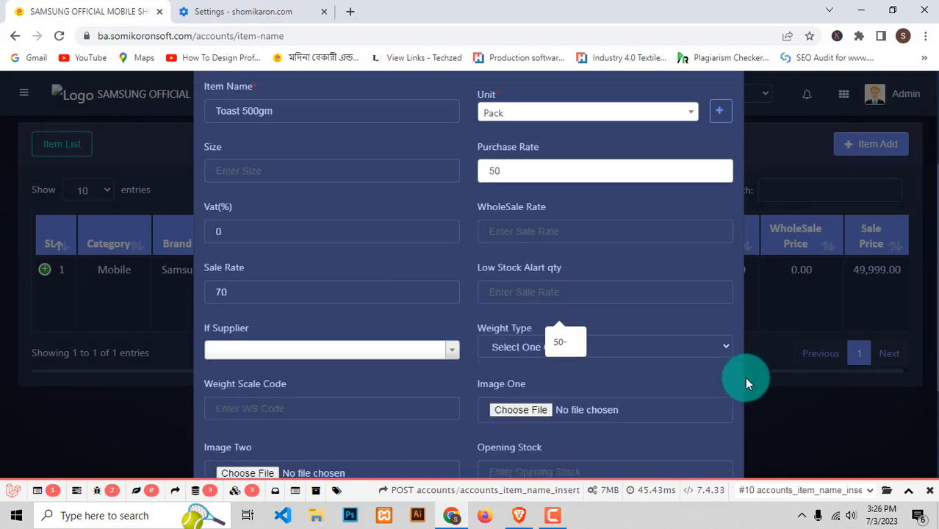
# - Submit the Toast 500gm item and check its row in the item list
pyautogui.click(696, 457)
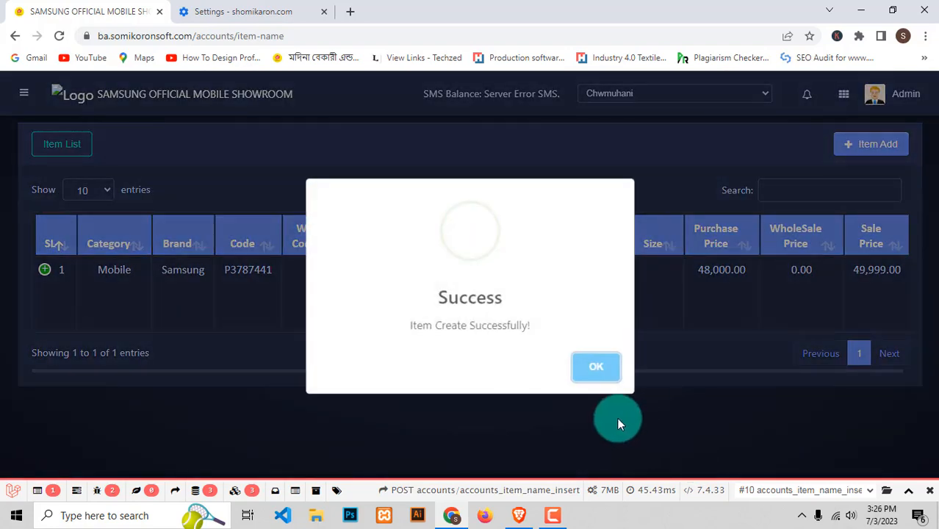
pyautogui.click(609, 373)
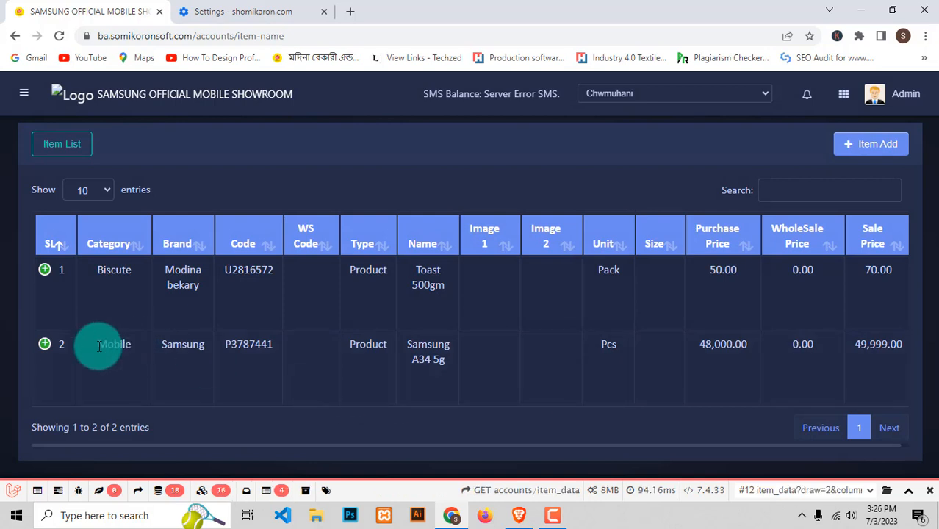
pyautogui.moveTo(98, 273); pyautogui.dragTo(249, 276)
pyautogui.click(478, 309)
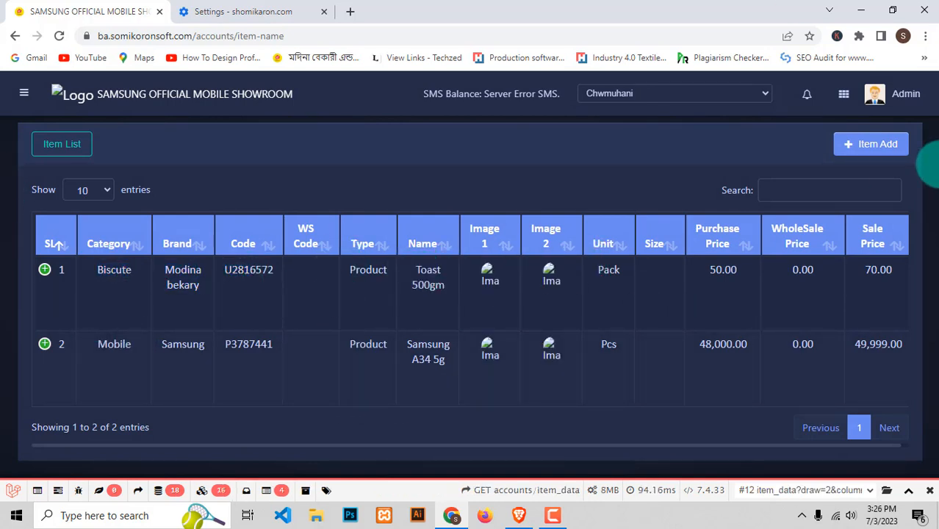
# - Start a new item with the category Biscute and the brand Modina bekary
pyautogui.click(882, 148)
pyautogui.click(384, 174)
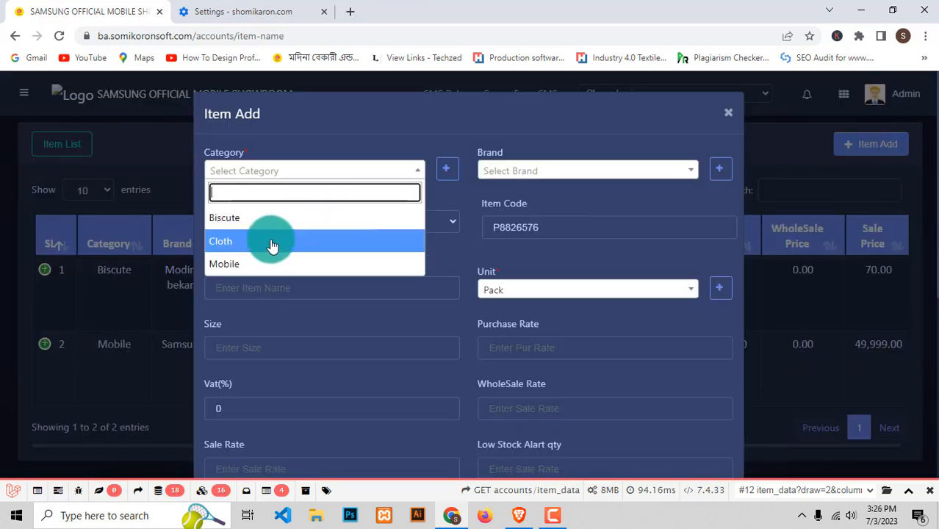
pyautogui.click(273, 219)
pyautogui.click(603, 172)
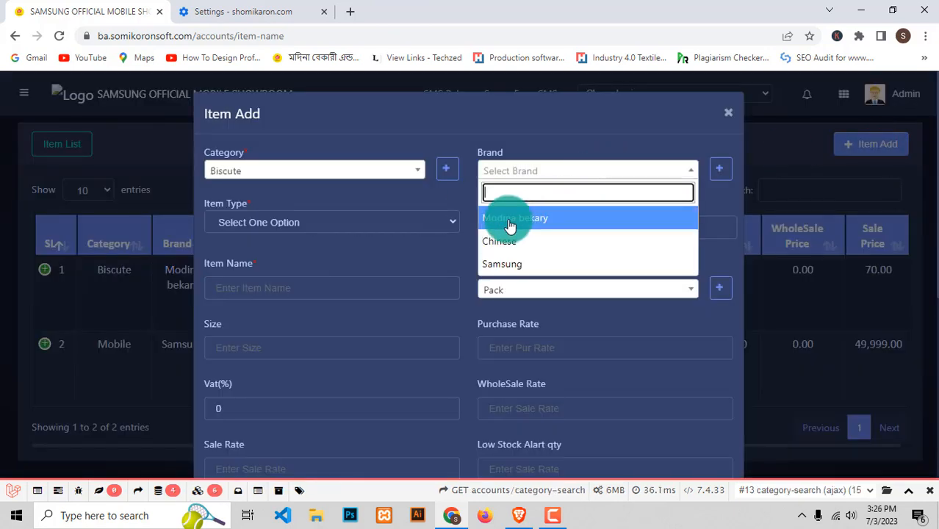
pyautogui.click(510, 227)
# - Set the new item's type to Raw Material and name it Flour
pyautogui.click(431, 221)
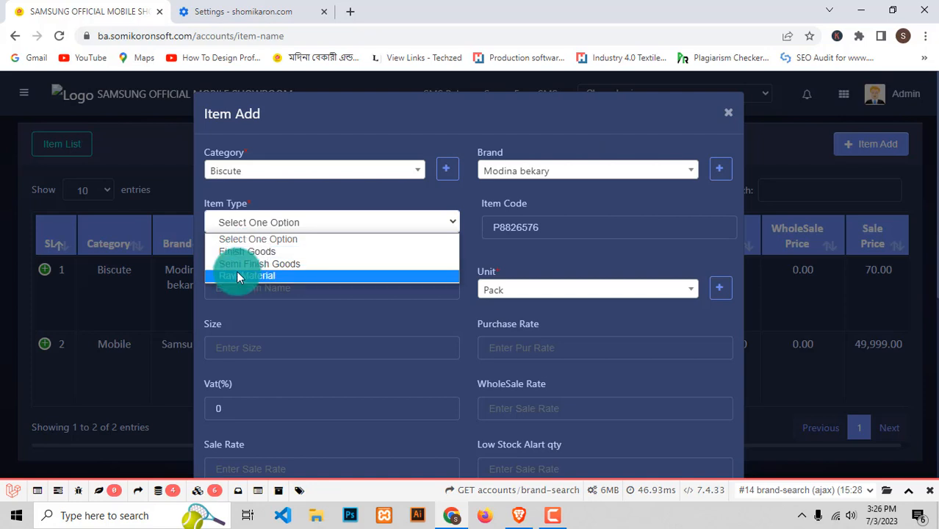
pyautogui.click(236, 276)
pyautogui.click(264, 290)
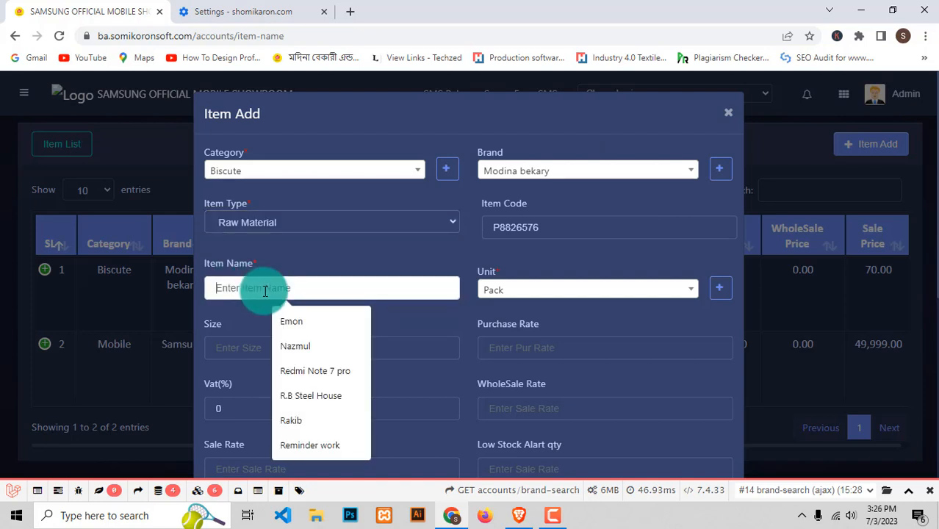
pyautogui.write('Flour')
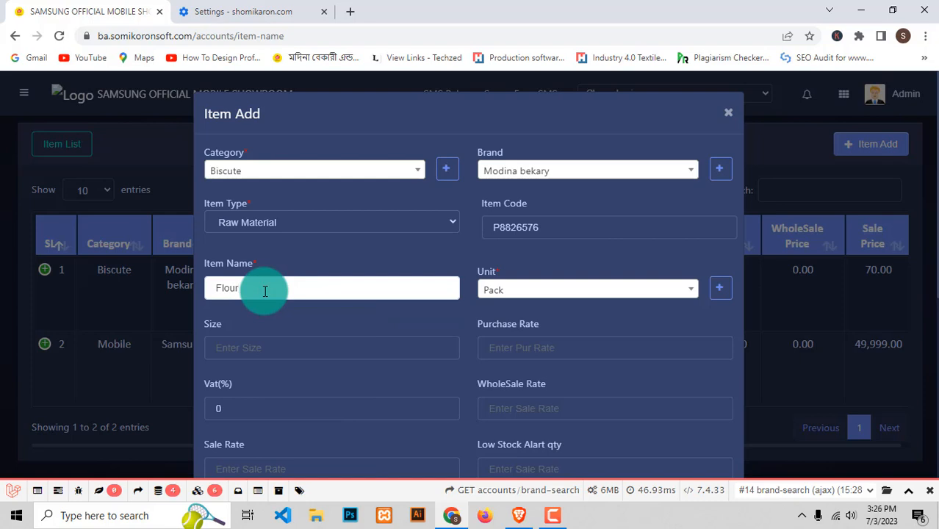
# - Create a new unit named Kg for the Flour item
pyautogui.click(514, 294)
pyautogui.click(721, 289)
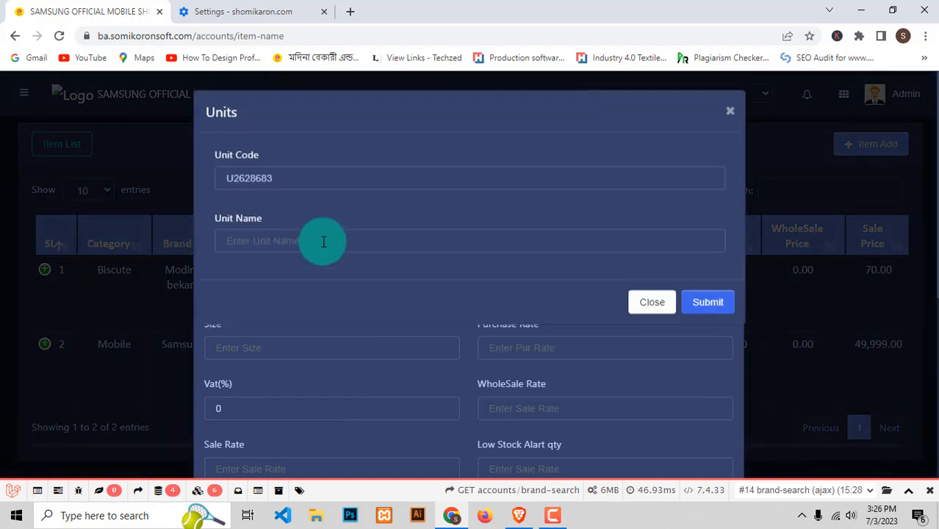
pyautogui.click(297, 249)
pyautogui.write('Kg')
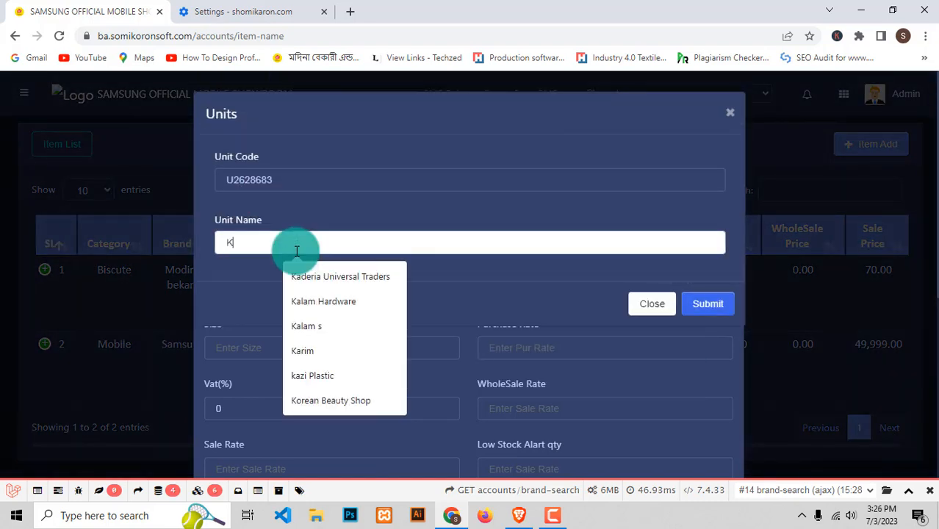
pyautogui.click(727, 307)
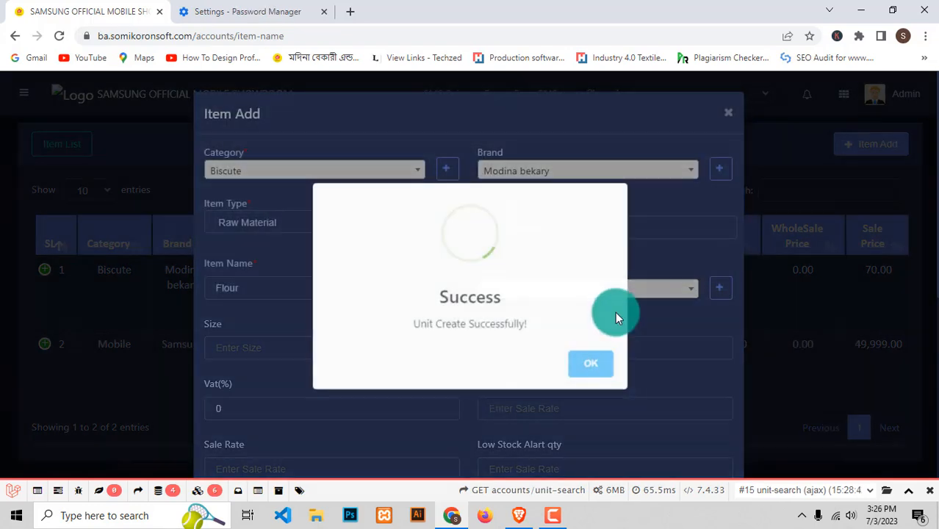
pyautogui.click(584, 367)
# - Set the Flour item's purchase rate to 45 and its sale rate to 60
pyautogui.scroll(-1, 413, 302)
pyautogui.click(242, 279)
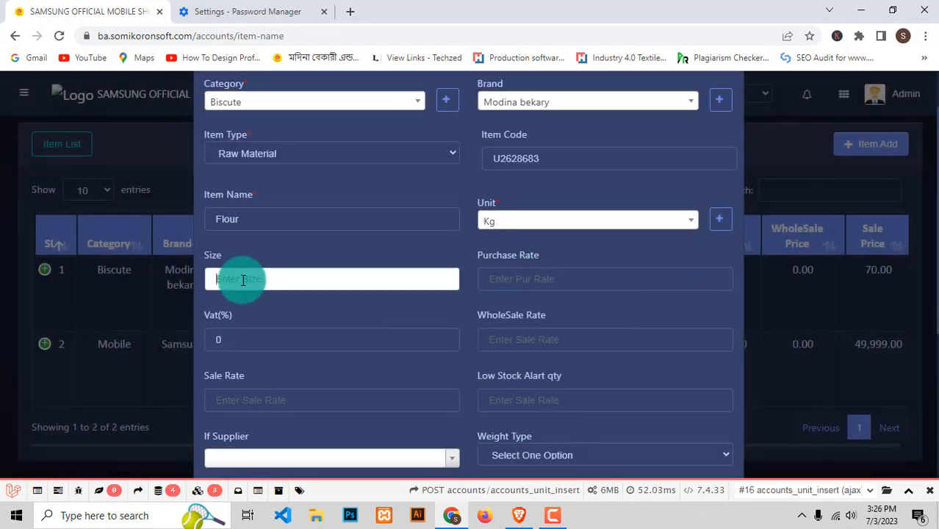
pyautogui.click(498, 280)
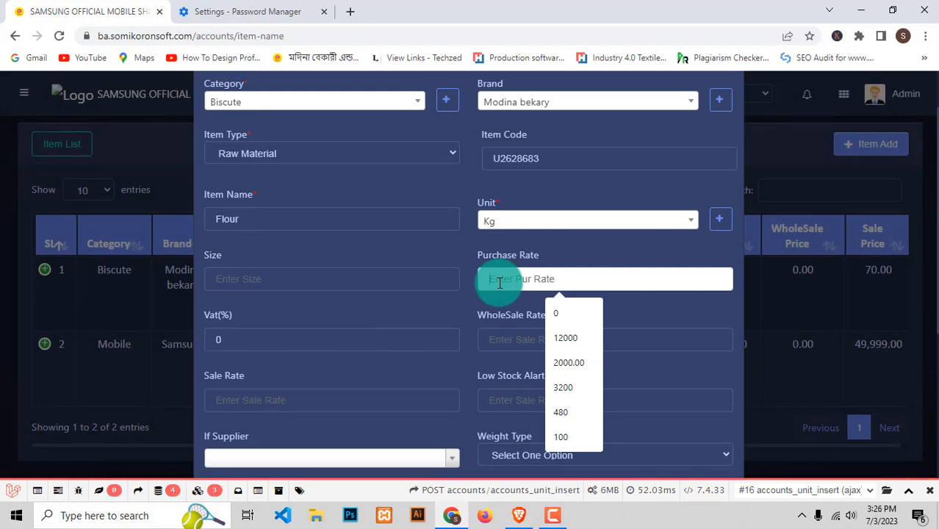
pyautogui.write('45')
pyautogui.scroll(-2, 415, 342)
pyautogui.click(332, 260)
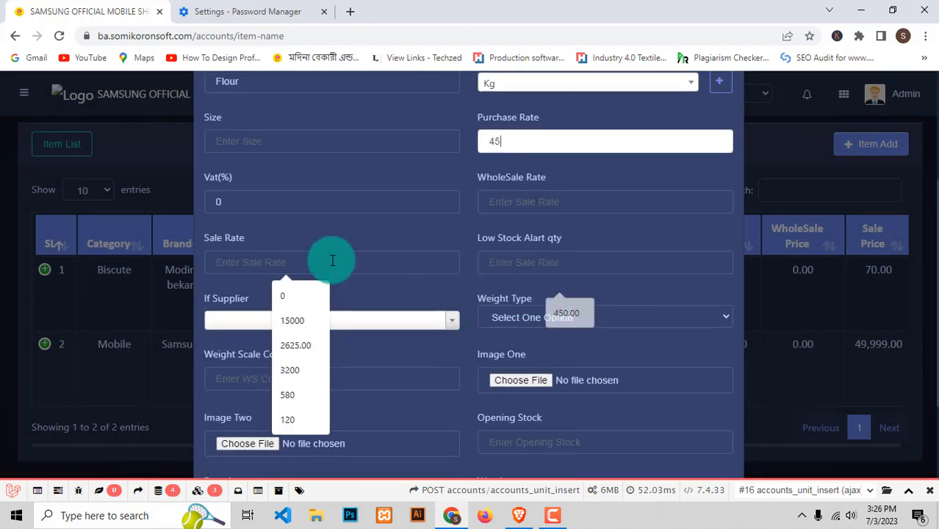
pyautogui.write('60')
# - Submit the Flour item to the item list
pyautogui.scroll(-3, 366, 283)
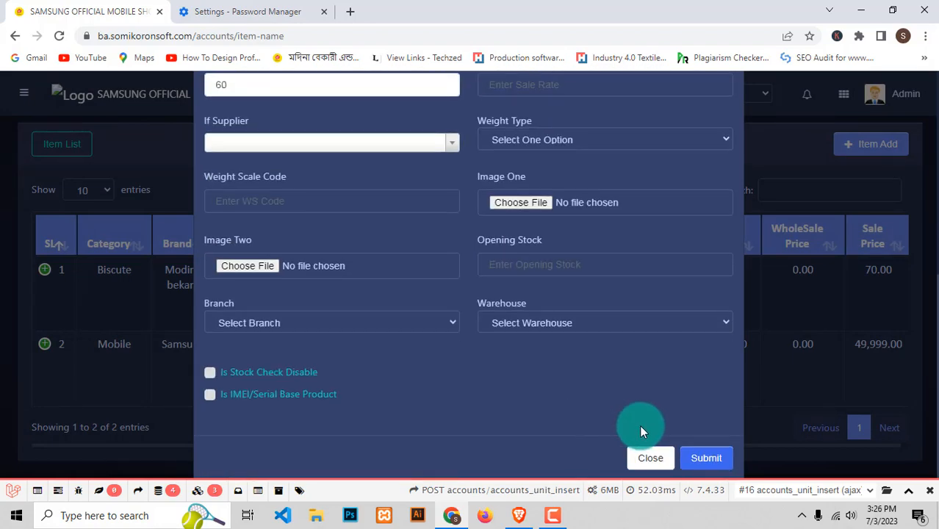
pyautogui.click(708, 455)
pyautogui.click(609, 373)
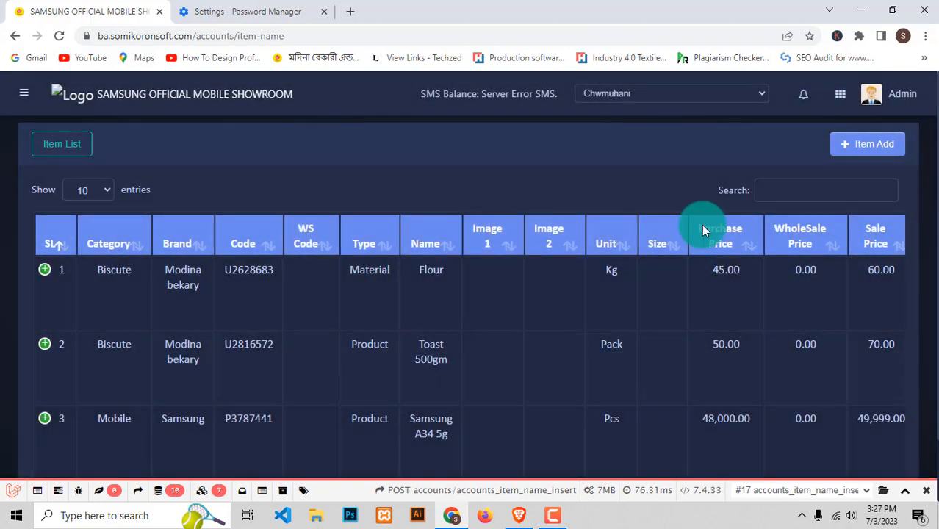
# - Open the Flour item for editing and set its opening stock to 10
pyautogui.click(43, 271)
pyautogui.scroll(-3, 533, 363)
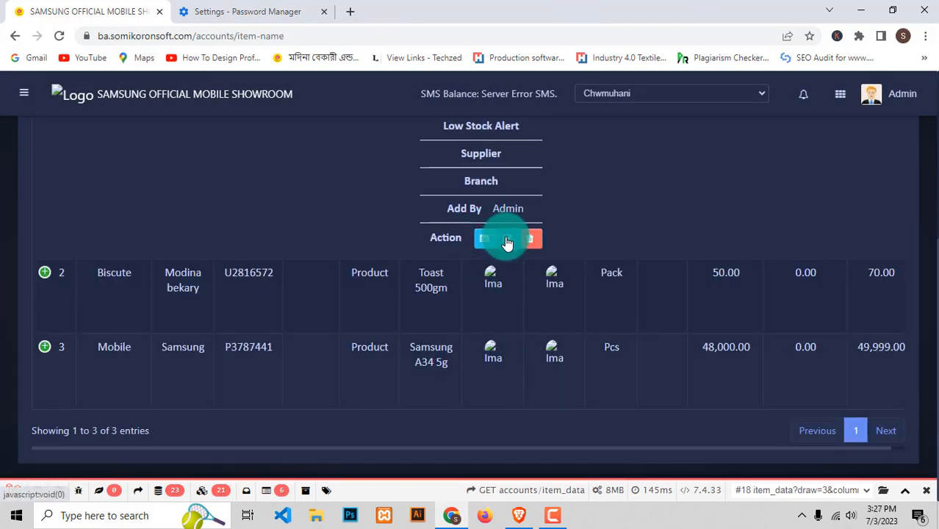
pyautogui.click(506, 243)
pyautogui.scroll(-5, 277, 370)
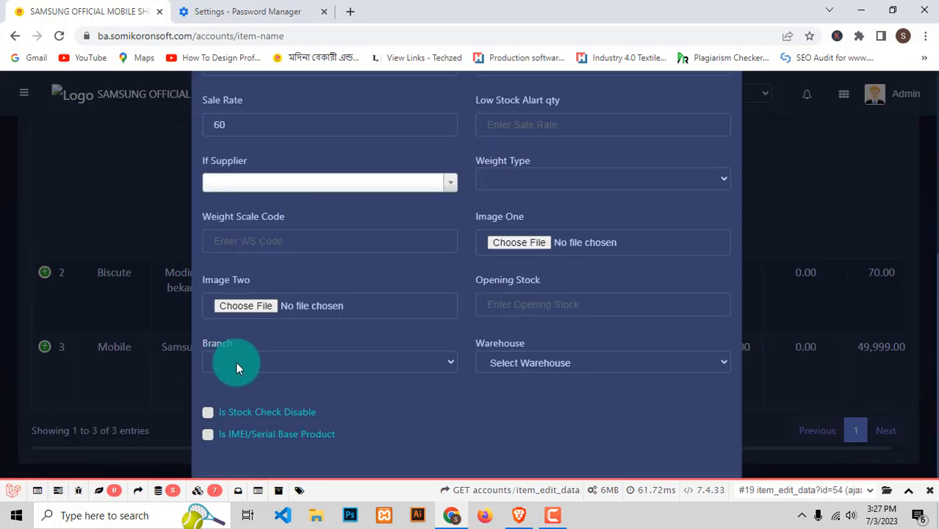
pyautogui.scroll(-2, 390, 358)
pyautogui.click(531, 266)
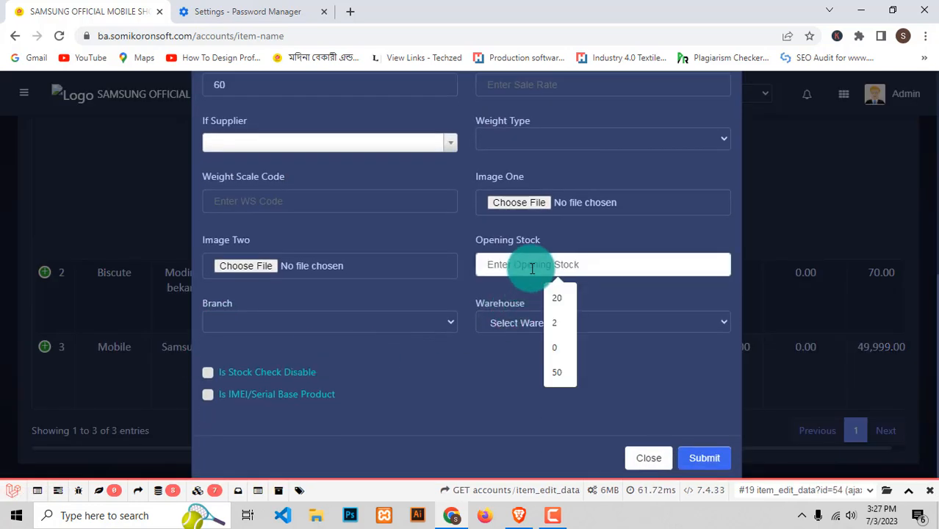
pyautogui.write('5')
pyautogui.press('BackSpace')
pyautogui.write('10')
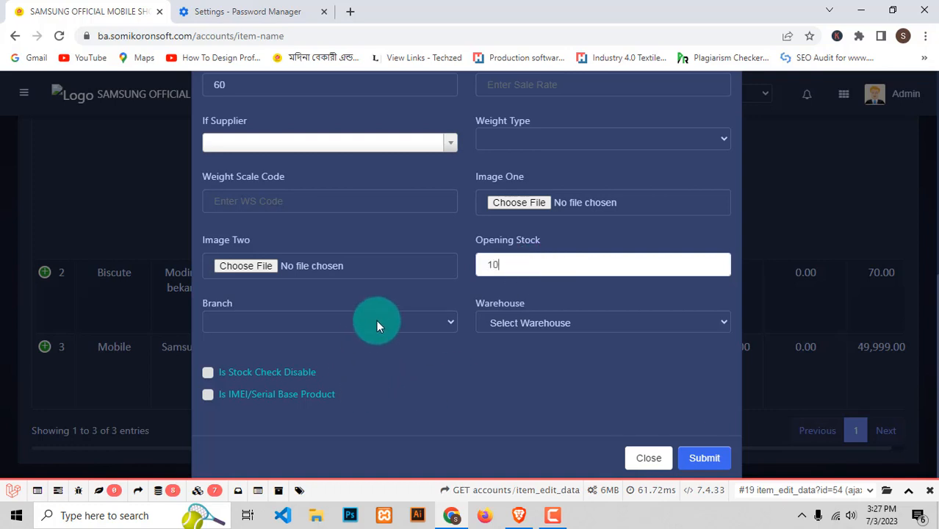
# - Assign the Flour item to the Chwmuhani branch and the Samsung warehouse, and save the update
pyautogui.click(376, 323)
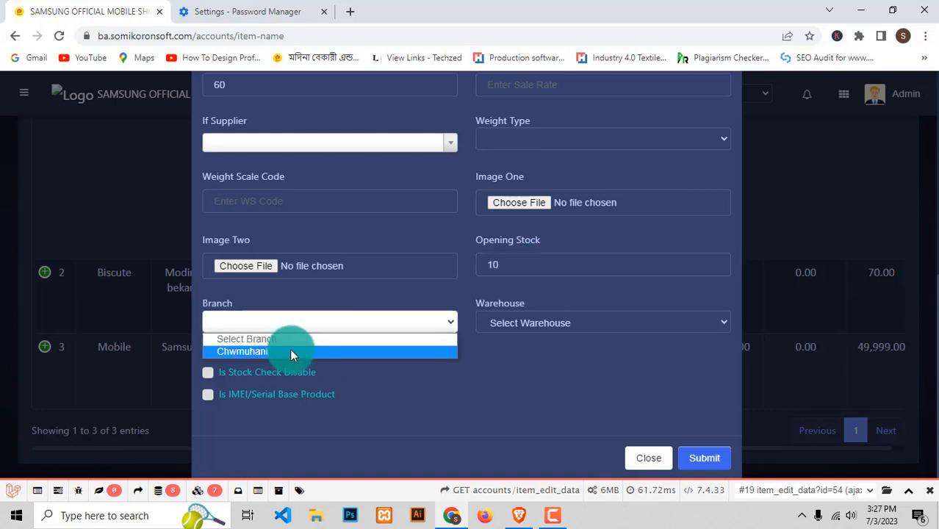
pyautogui.click(290, 348)
pyautogui.click(498, 322)
pyautogui.click(522, 351)
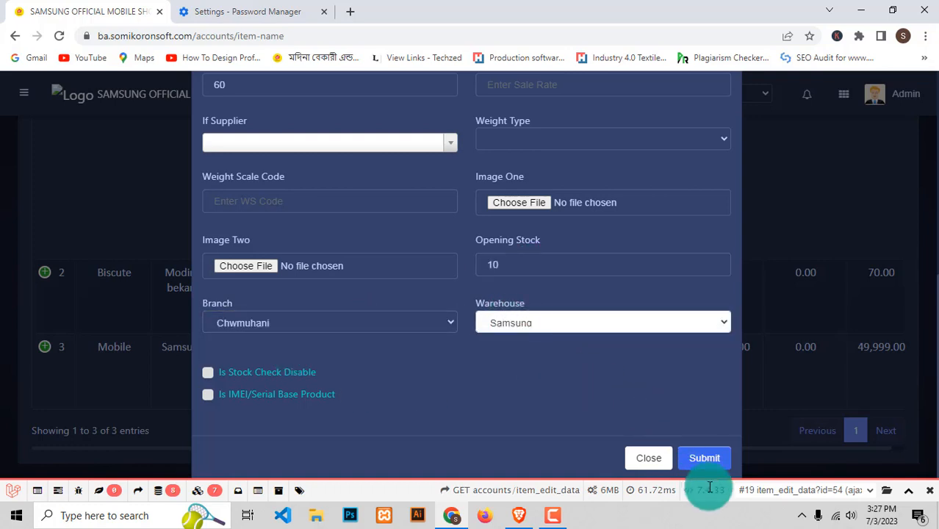
pyautogui.click(704, 460)
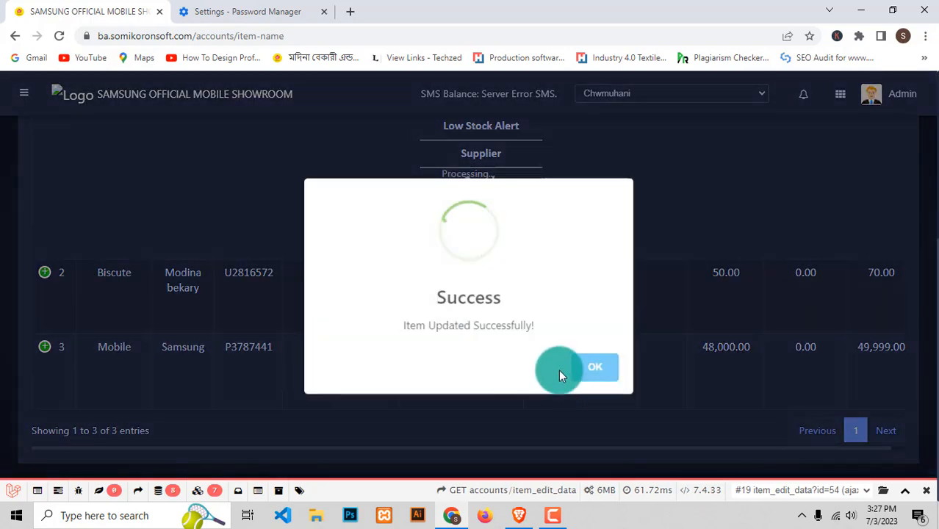
pyautogui.click(595, 368)
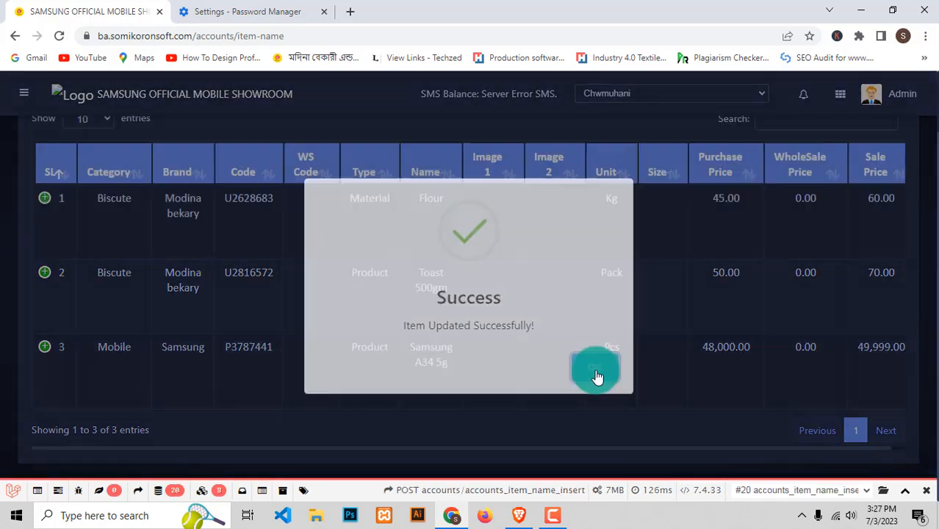
# - Start another new item with the category Biscute and the brand Modina bekary
pyautogui.click(864, 132)
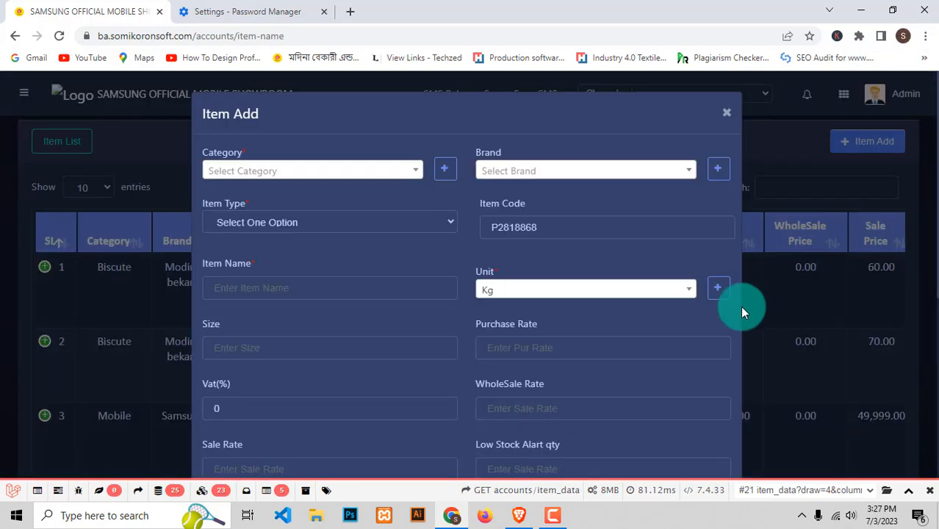
pyautogui.click(316, 171)
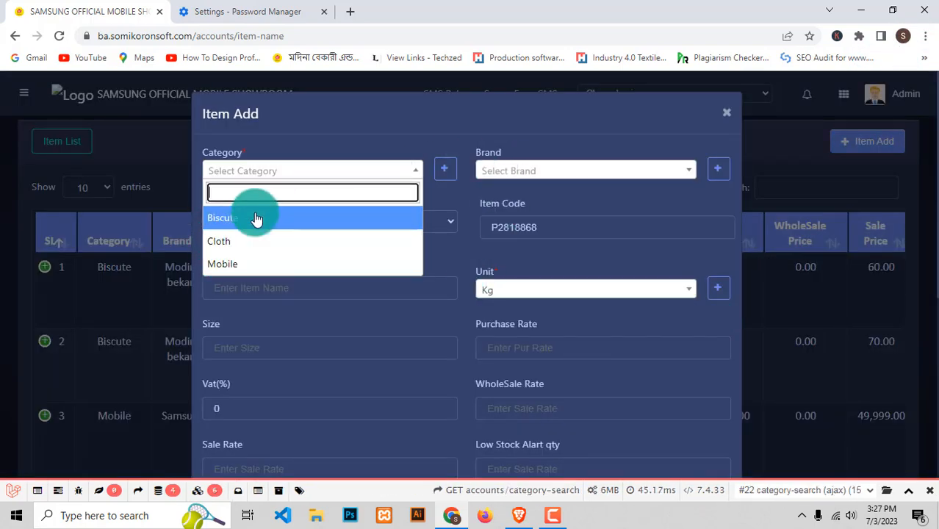
pyautogui.click(250, 218)
pyautogui.click(530, 170)
pyautogui.click(530, 219)
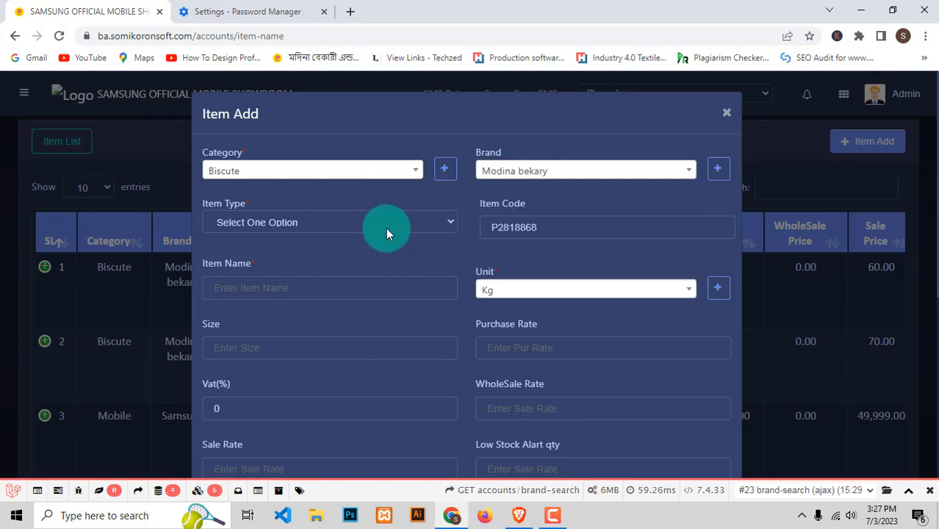
# - Set the item type to Raw Material and enter "suger" as the item name
pyautogui.click(371, 223)
pyautogui.click(260, 273)
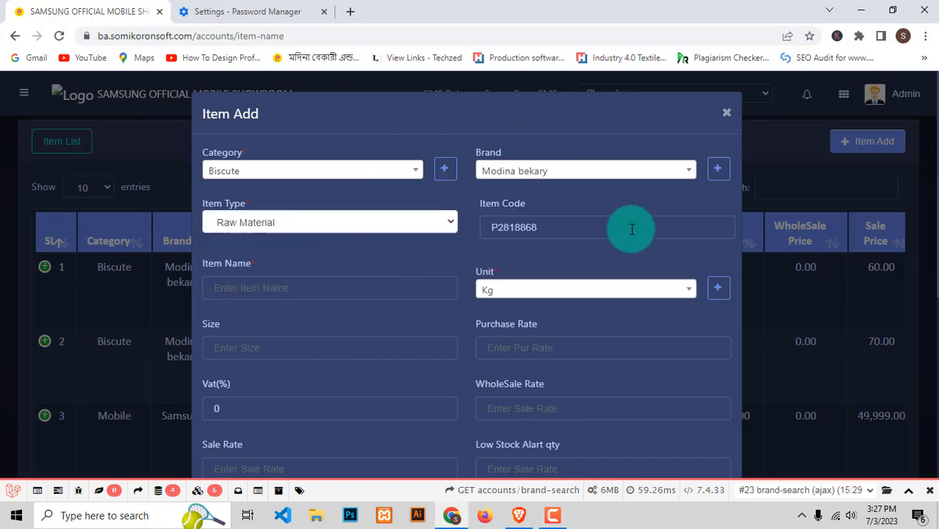
pyautogui.click(303, 291)
pyautogui.write('s')
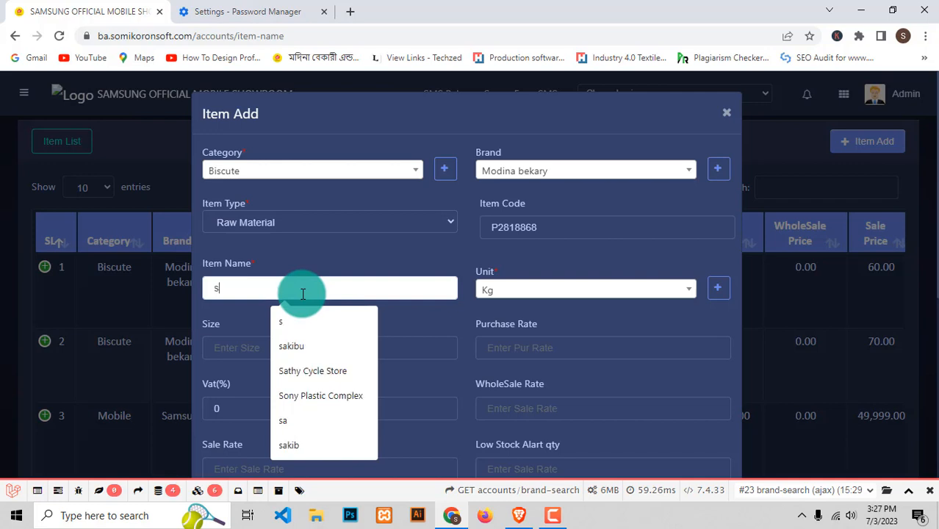
pyautogui.write('uger')
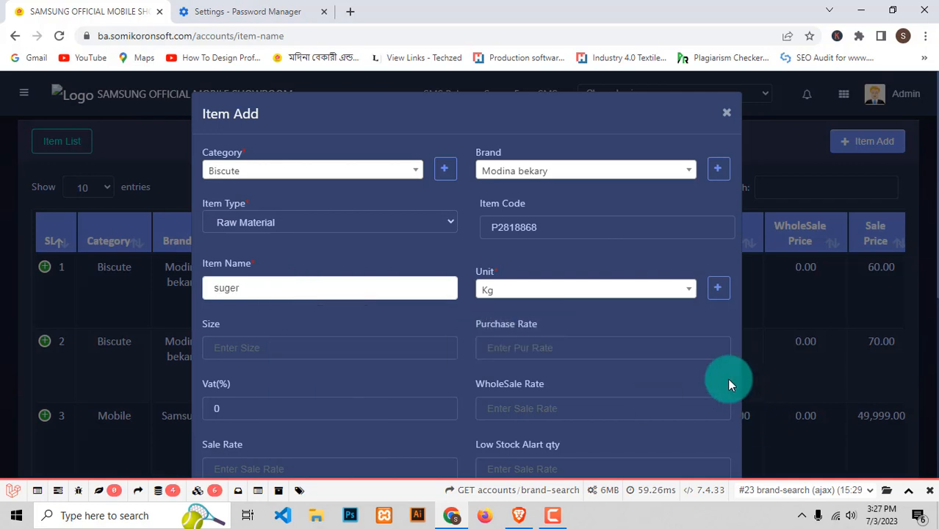
# - Set the suger item's purchase rate to 120 and its sale rate to 140
pyautogui.click(526, 345)
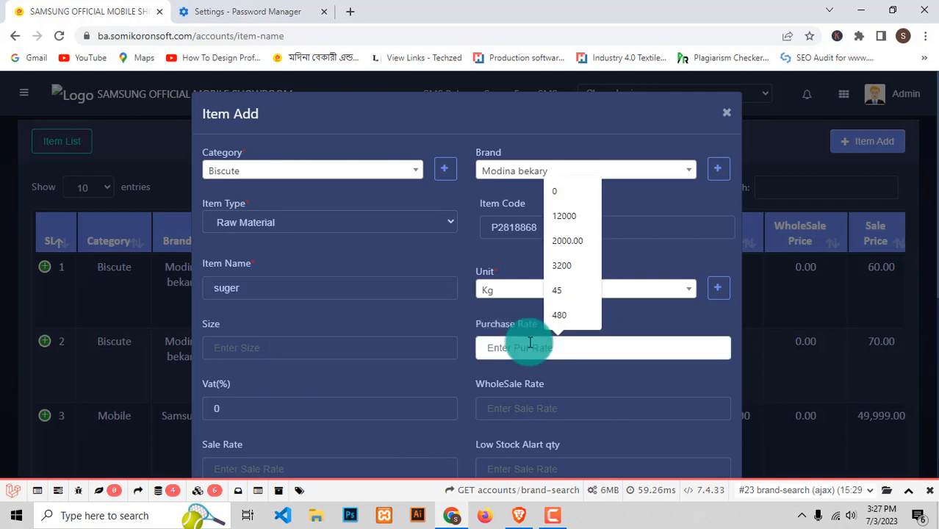
pyautogui.write('120')
pyautogui.scroll(-3, 470, 331)
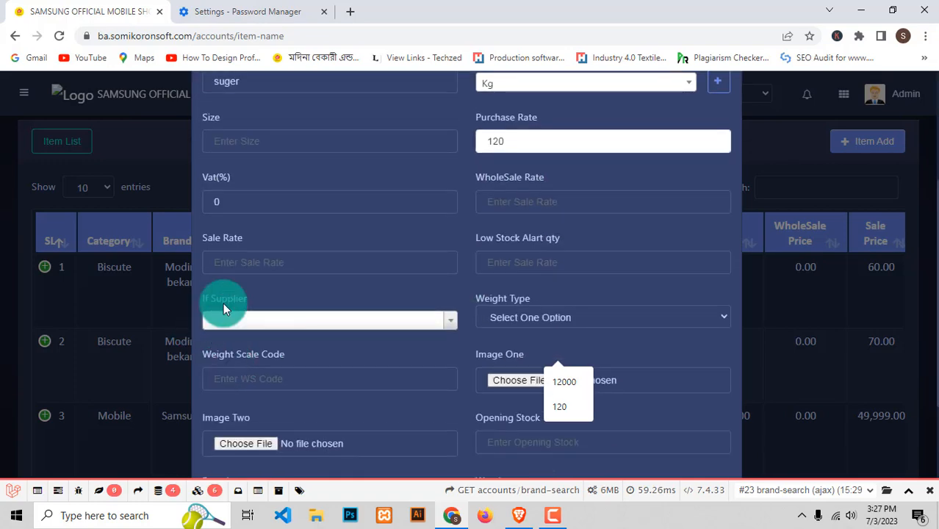
pyautogui.click(273, 266)
pyautogui.write('140')
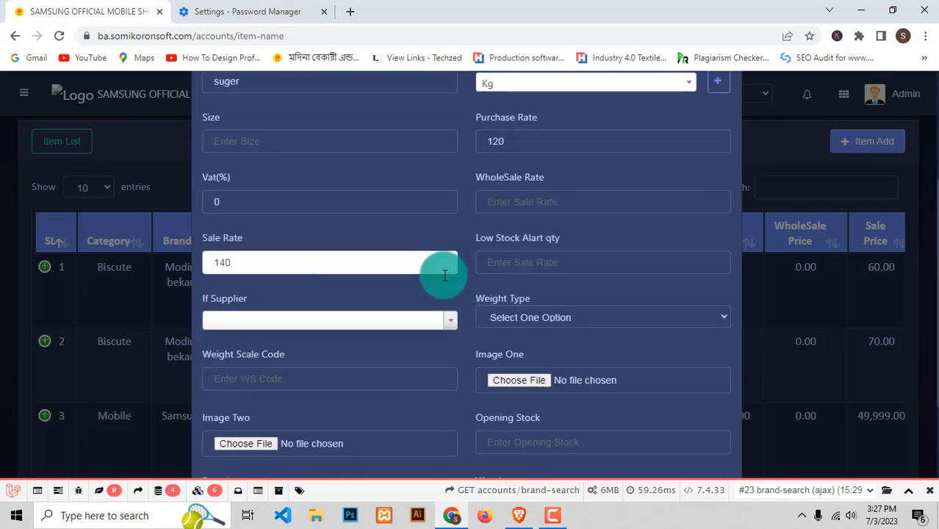
# - Enter 5 as the suger item's opening stock, leaving the weight type unselected
pyautogui.scroll(-2, 478, 280)
pyautogui.click(569, 179)
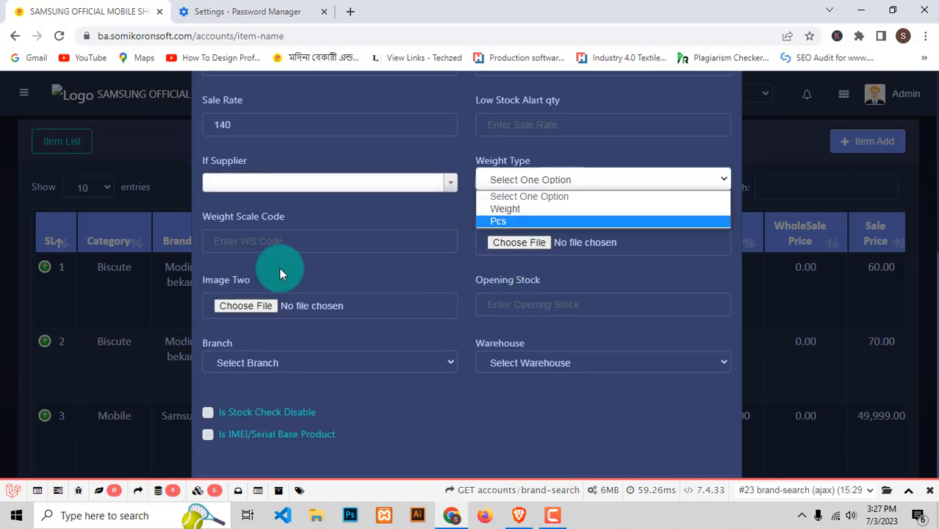
pyautogui.click(503, 304)
pyautogui.write('5')
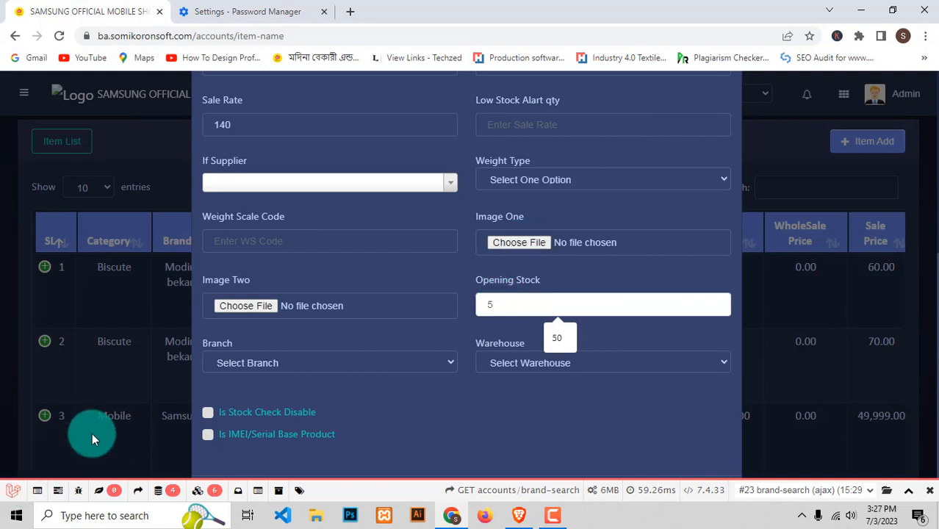
# - Assign the suger item to the Chwmuhani branch and Samsung warehouse, and submit it
pyautogui.click(338, 364)
pyautogui.click(264, 387)
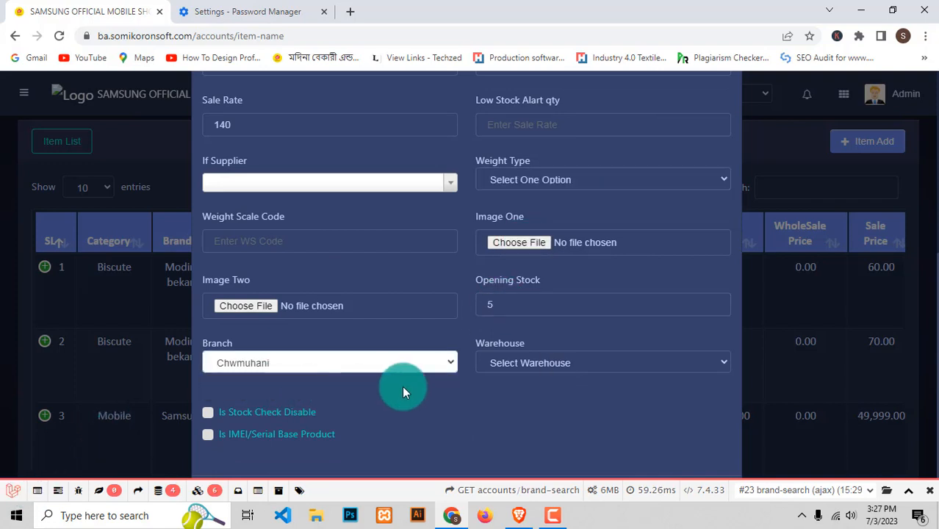
pyautogui.click(534, 371)
pyautogui.click(519, 391)
pyautogui.scroll(-1, 590, 407)
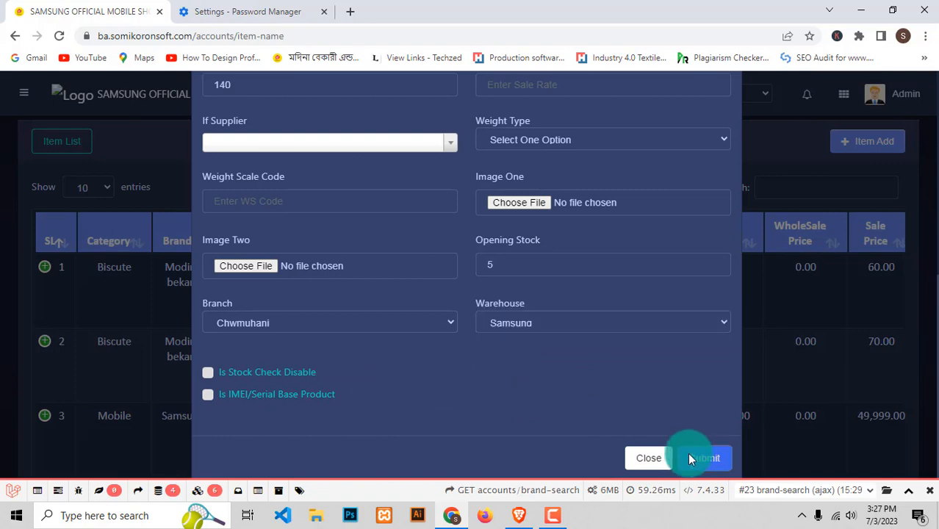
pyautogui.click(699, 457)
pyautogui.click(594, 372)
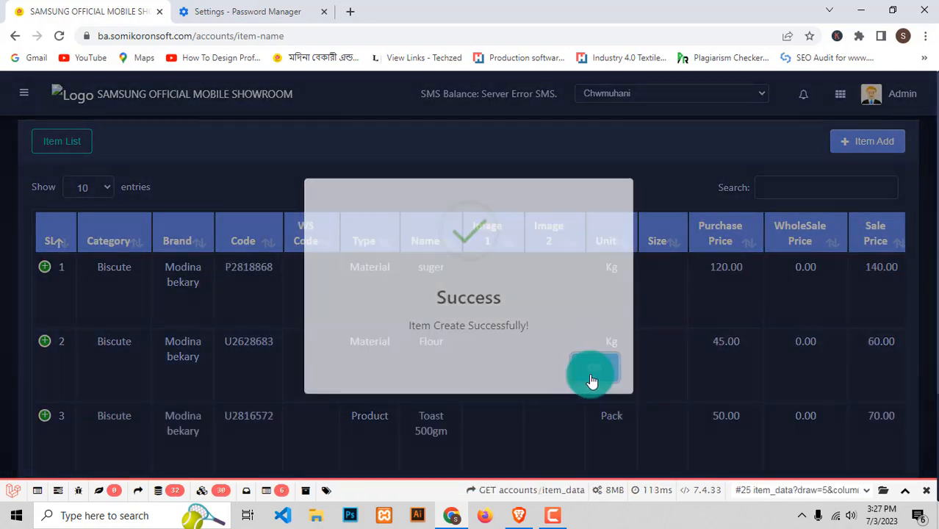
# - Begin a further item entry in the Biscute category under the Modina bekary brand
pyautogui.click(852, 144)
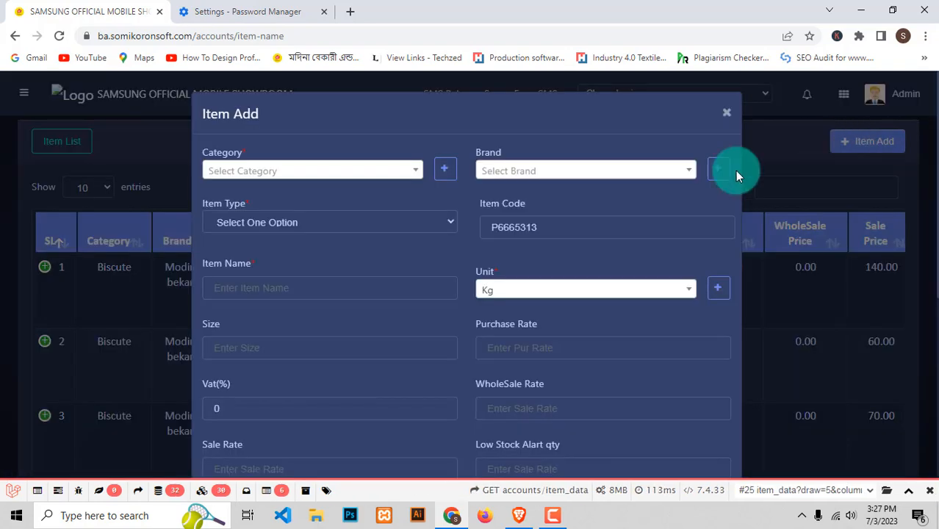
pyautogui.click(319, 180)
pyautogui.click(247, 219)
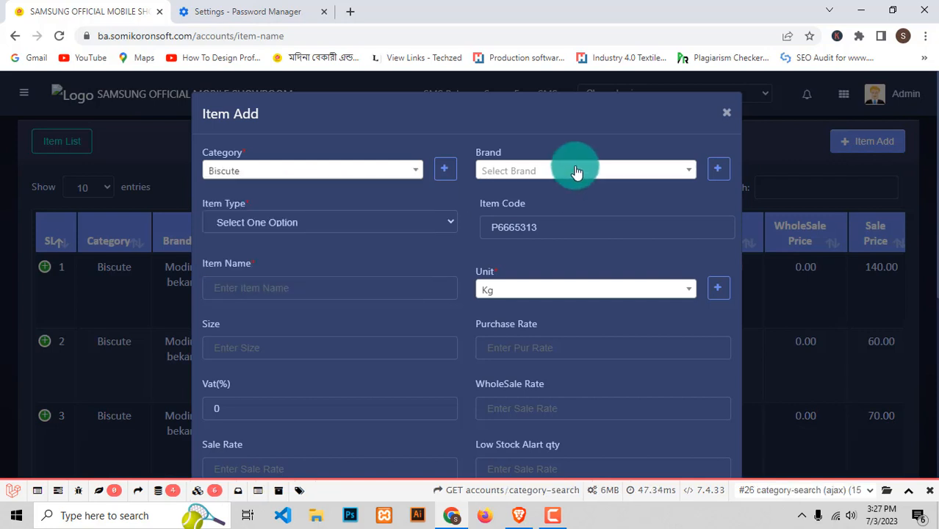
pyautogui.click(577, 170)
# - Set the item type to Raw Material and enter "Ghee" as the item name
pyautogui.click(346, 214)
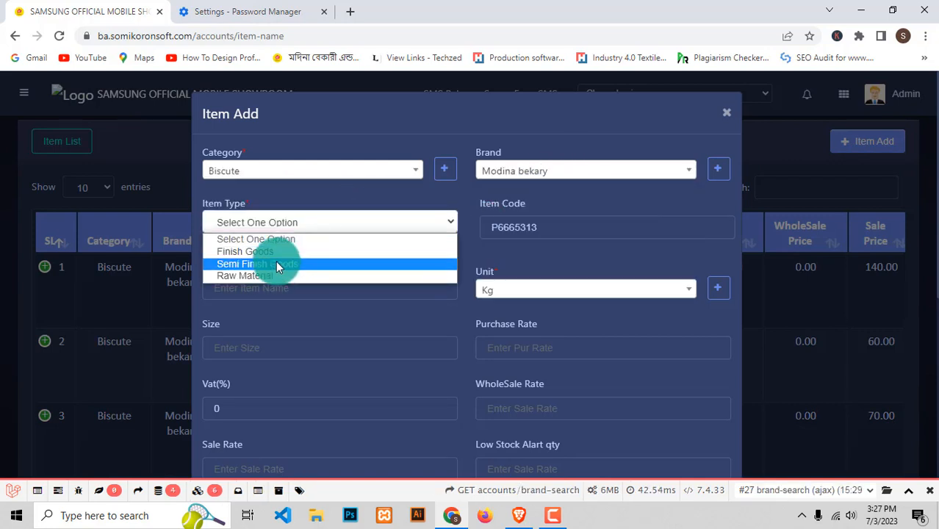
pyautogui.click(258, 252)
pyautogui.click(388, 224)
pyautogui.click(261, 277)
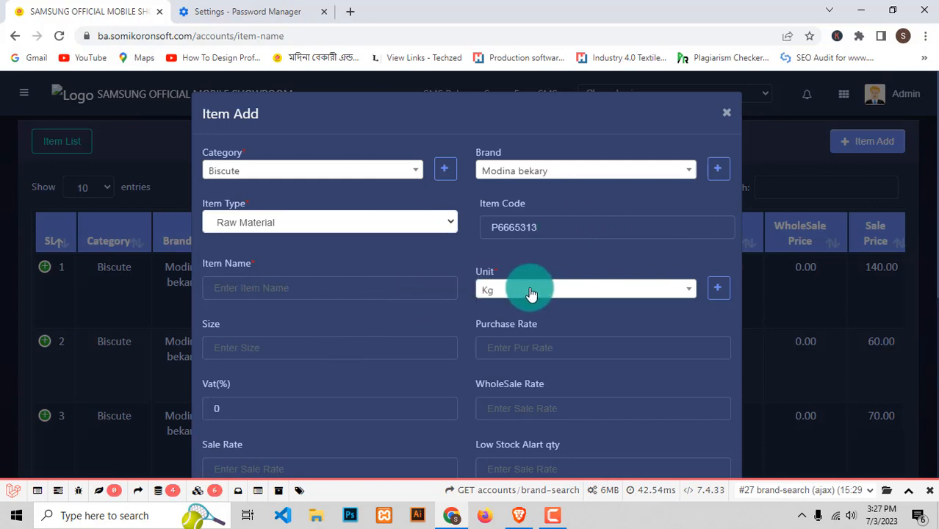
pyautogui.click(358, 288)
pyautogui.write('Ghee')
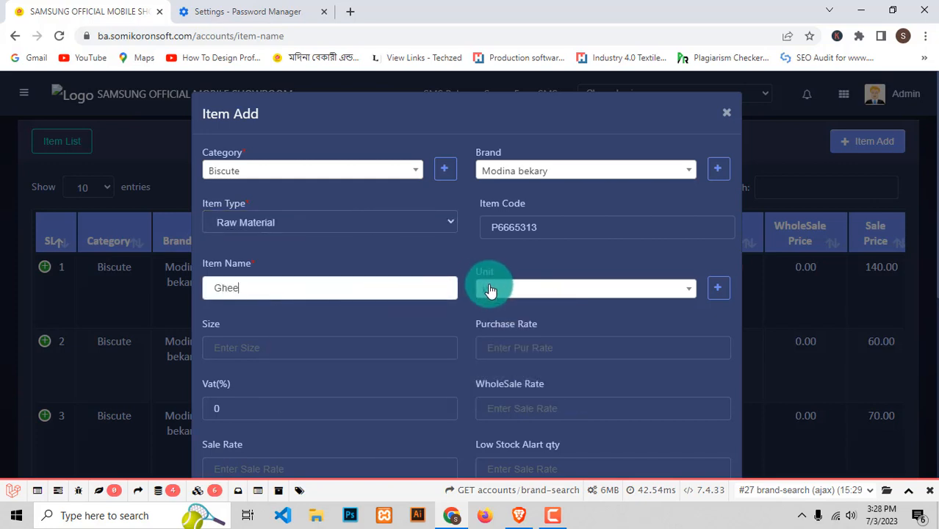
# - Set the Ghee item's purchase rate to 1000 and its sale rate to 1200
pyautogui.scroll(-2, 454, 354)
pyautogui.click(503, 209)
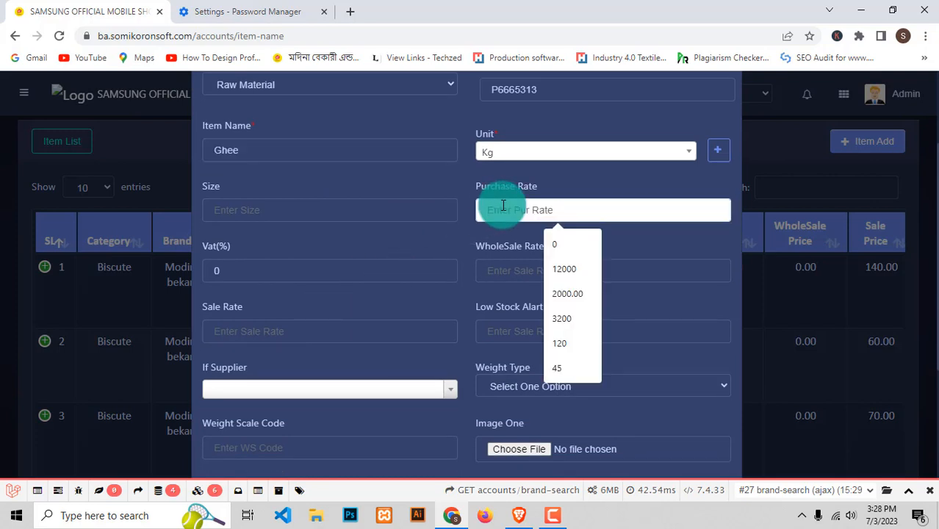
pyautogui.write('1000')
pyautogui.click(331, 323)
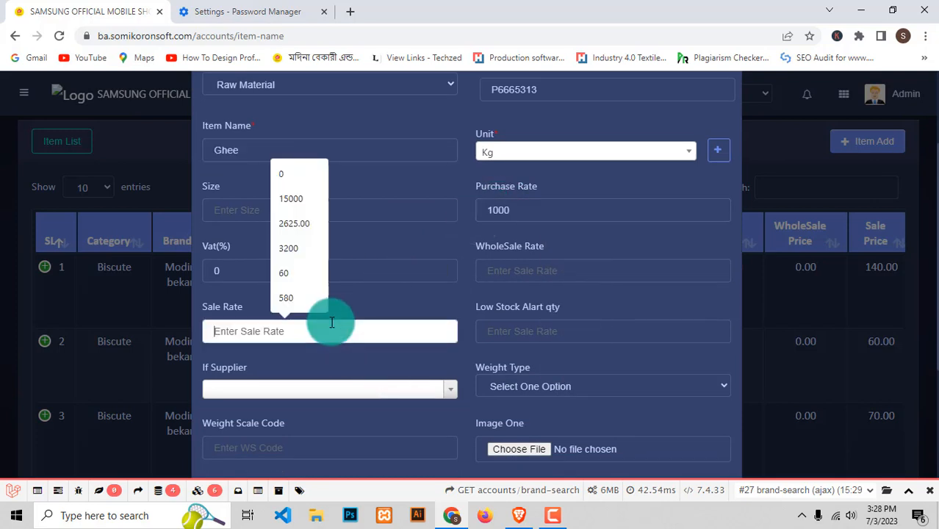
pyautogui.write('1200')
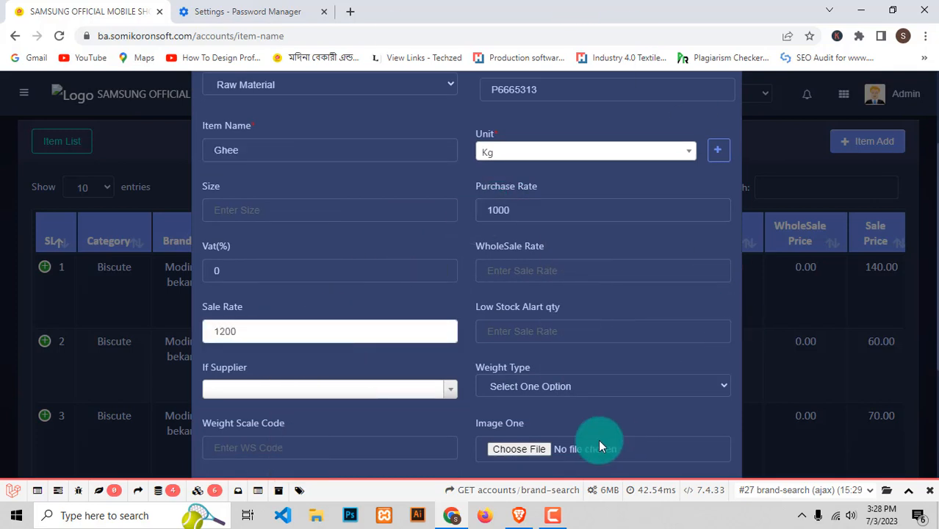
# - Submit the Ghee item with an opening stock of 2 in the Chwmuhani branch and Samsung warehouse
pyautogui.scroll(-3, 598, 440)
pyautogui.click(550, 264)
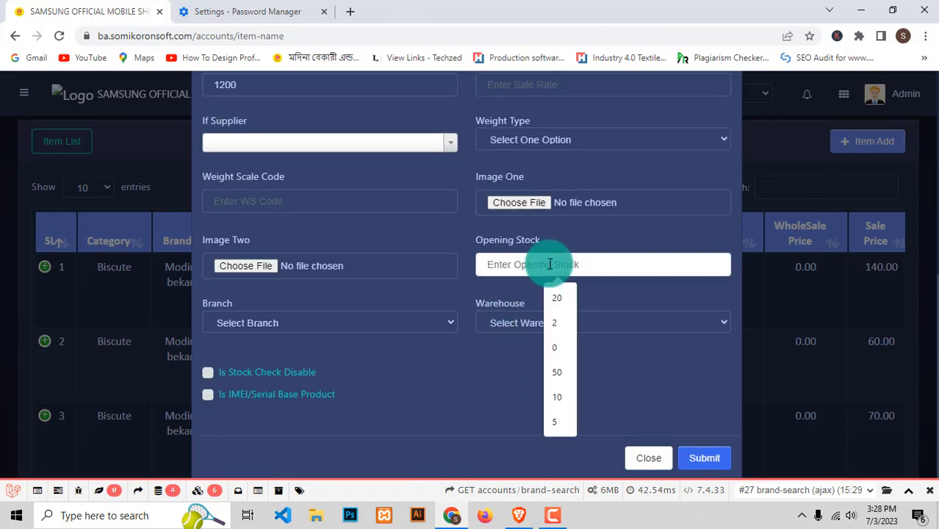
pyautogui.write('2')
pyautogui.click(288, 320)
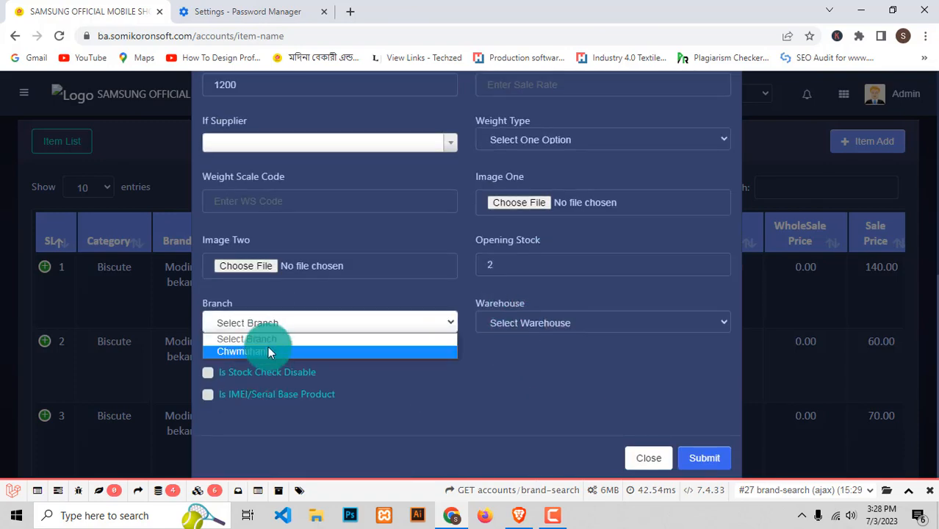
pyautogui.click(267, 351)
pyautogui.click(499, 323)
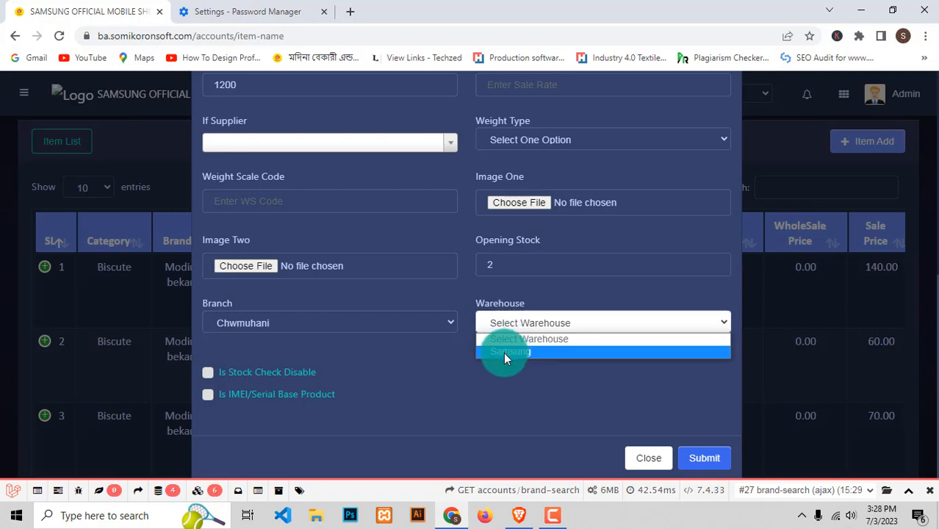
pyautogui.click(505, 352)
pyautogui.click(728, 460)
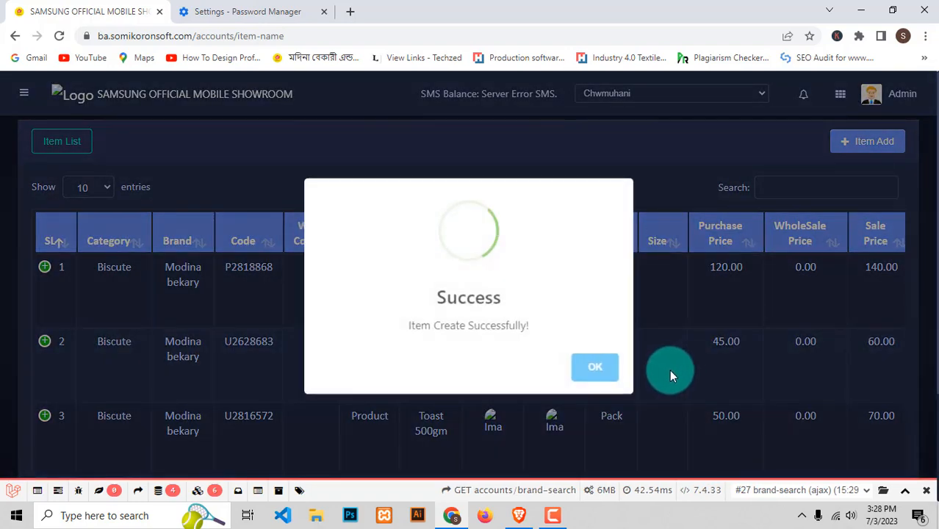
pyautogui.scroll(-3, 482, 278)
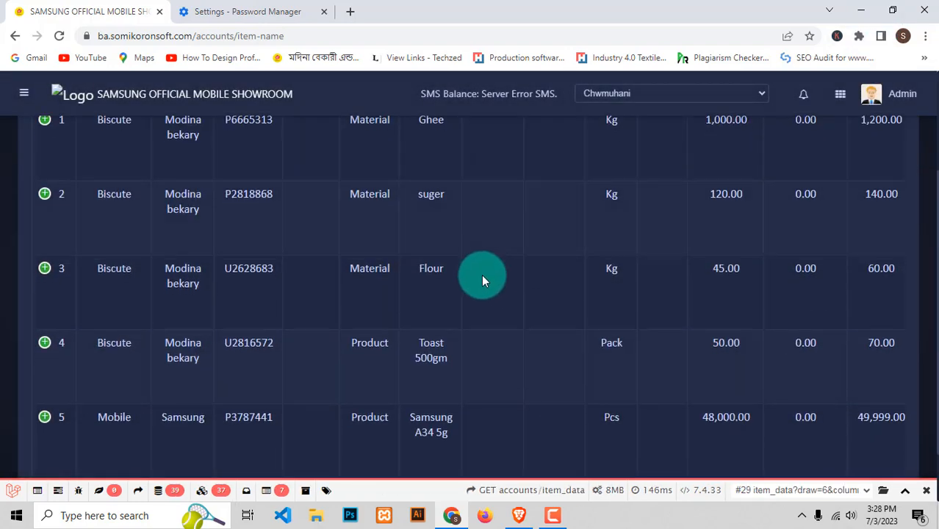
pyautogui.scroll(3, 485, 280)
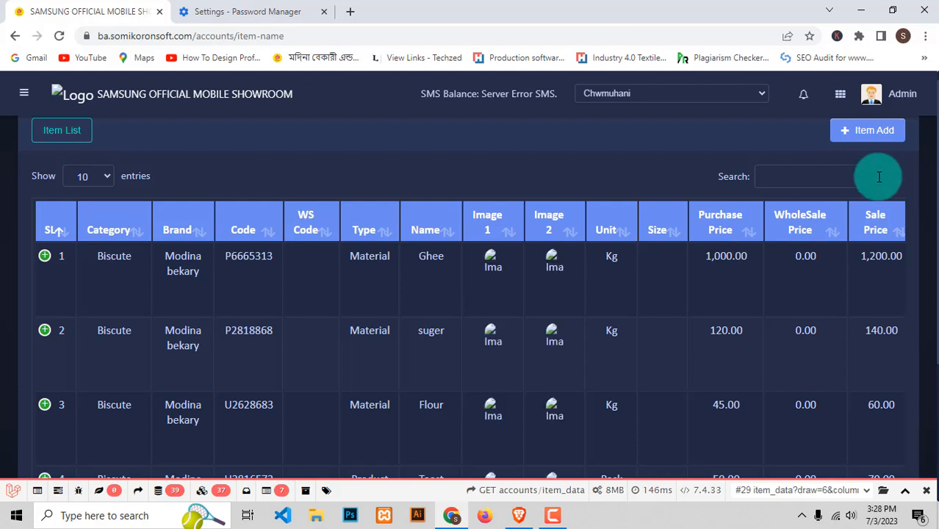
# - Add another item, choosing Biscute as its category and Modina bekary as its brand
pyautogui.click(852, 124)
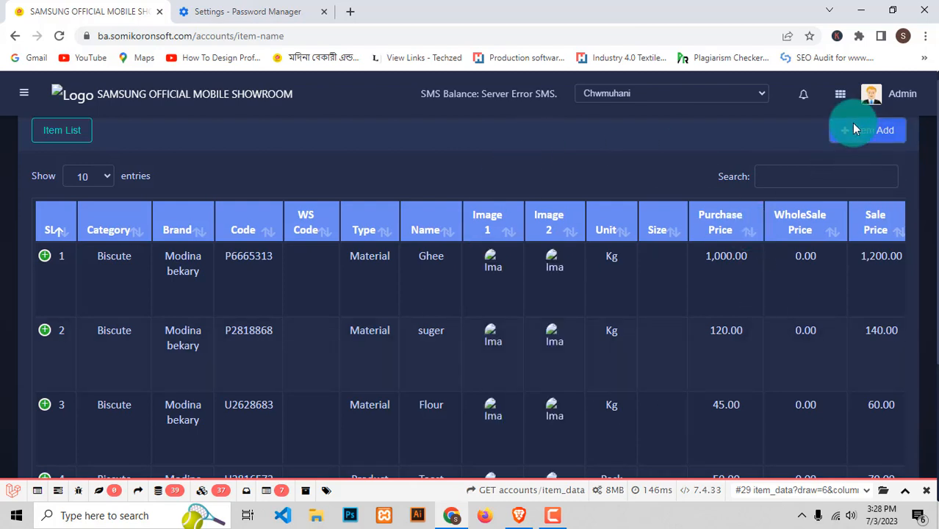
pyautogui.click(338, 172)
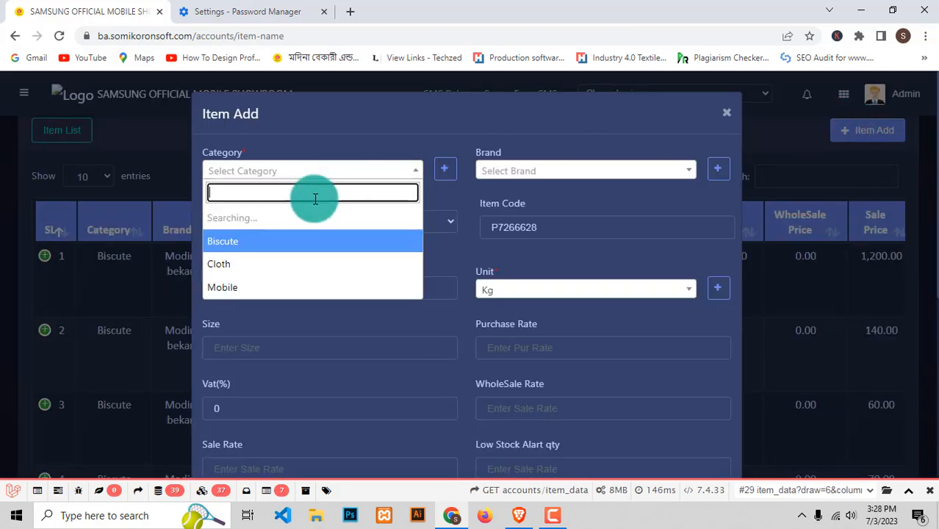
pyautogui.click(266, 226)
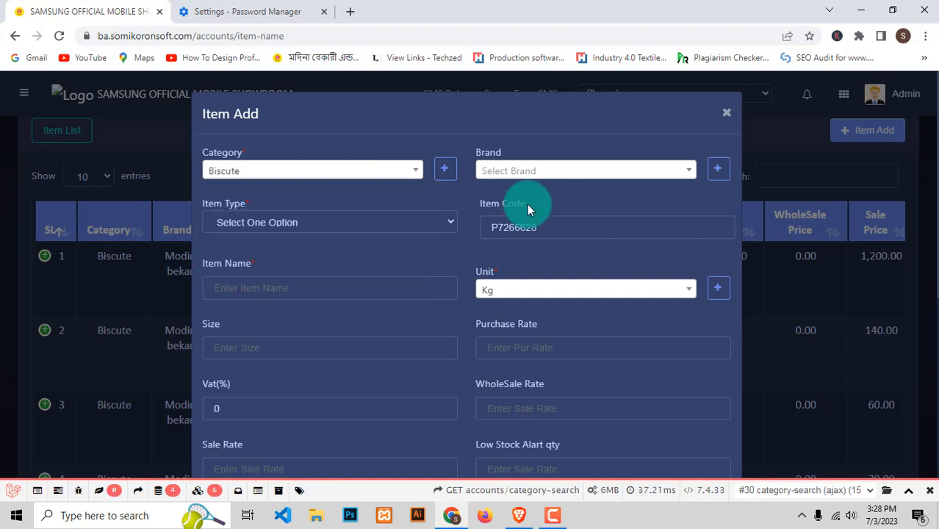
pyautogui.click(545, 171)
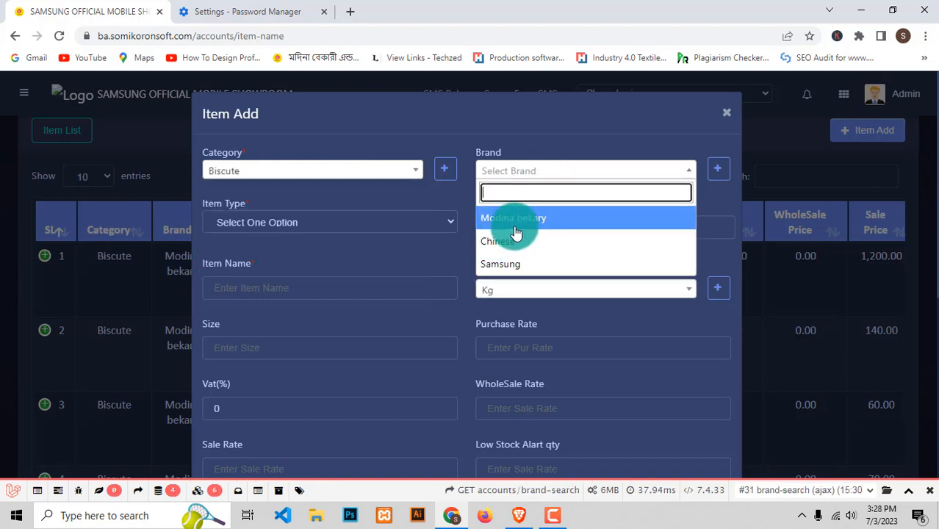
pyautogui.click(518, 226)
# - Set the item type to Semi Finish Goods and enter "Suger ghee mixed" as the item name
pyautogui.click(305, 221)
pyautogui.click(265, 263)
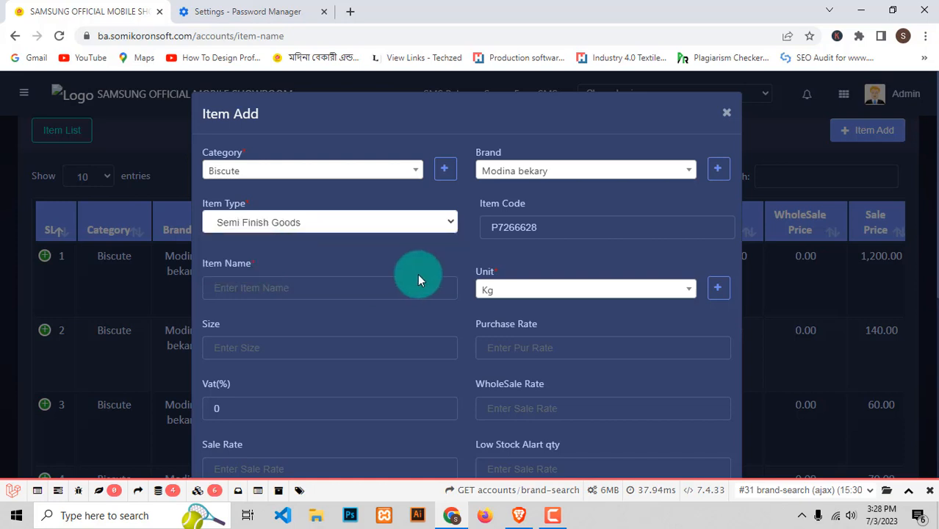
pyautogui.click(248, 283)
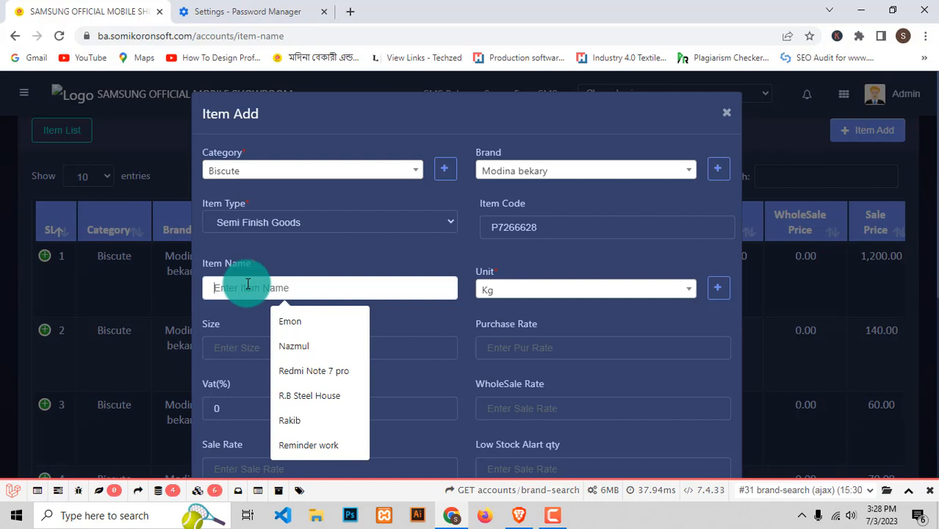
pyautogui.write('S')
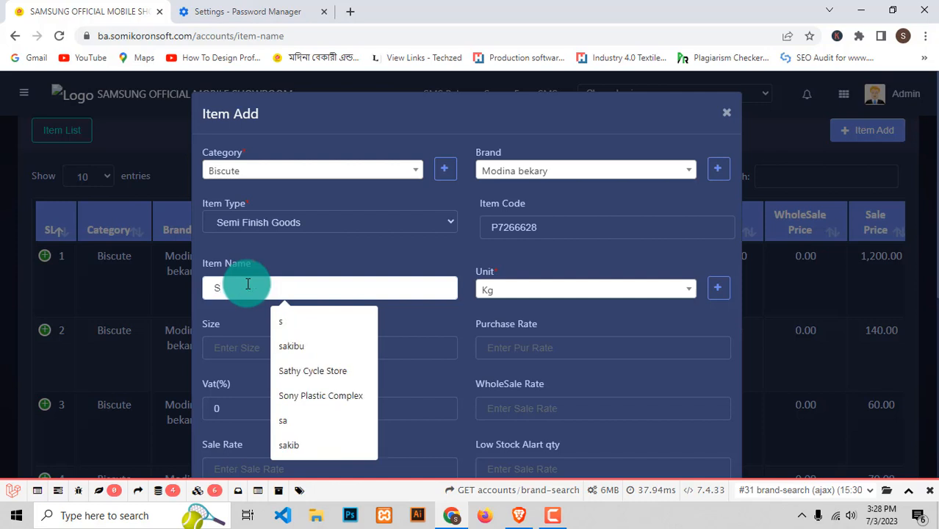
pyautogui.write('uger ')
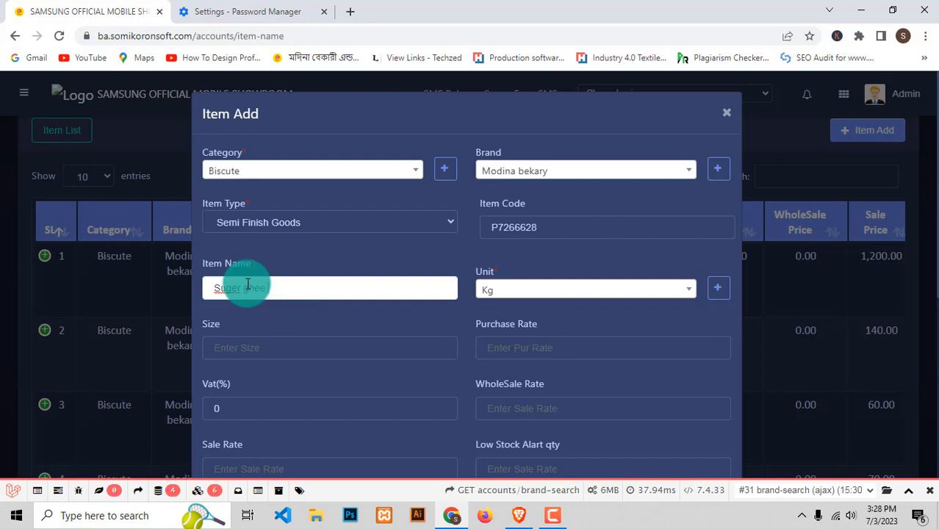
pyautogui.write('ghee mixed')
# - Set the Suger ghee mixed item's purchase rate to 1400 and its sale rate to 1450
pyautogui.click(504, 344)
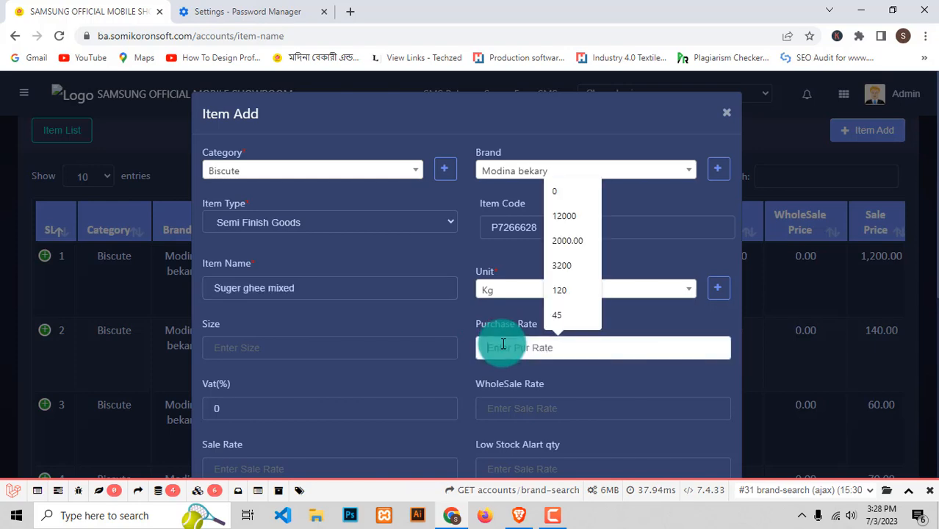
pyautogui.write('1400')
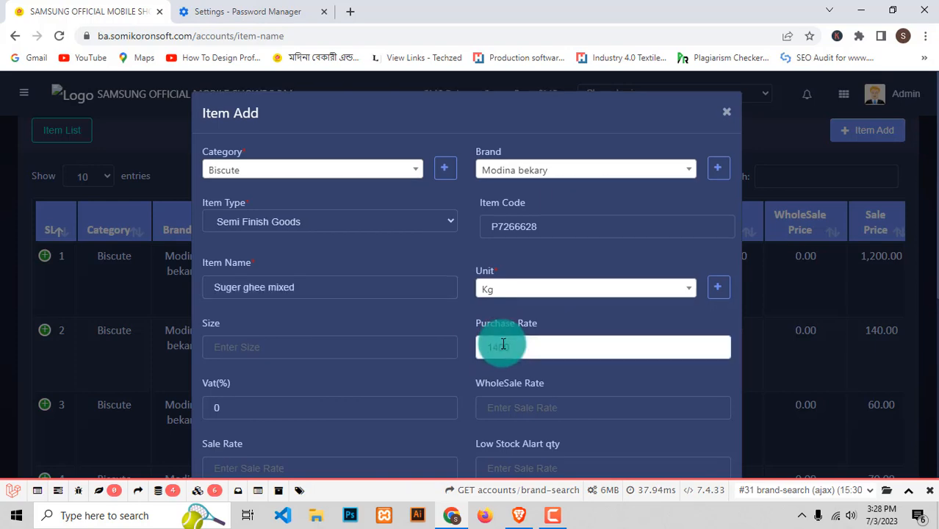
pyautogui.scroll(-4, 504, 344)
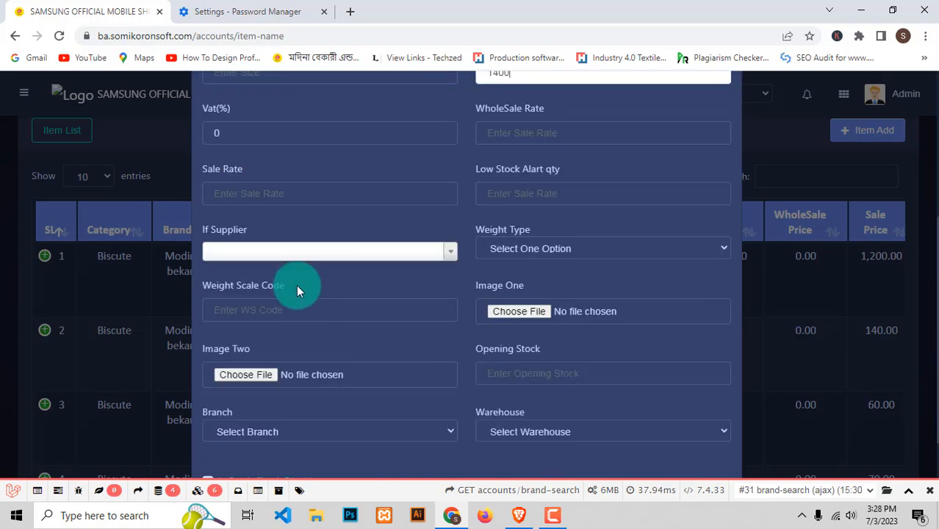
pyautogui.click(330, 195)
pyautogui.write('1450')
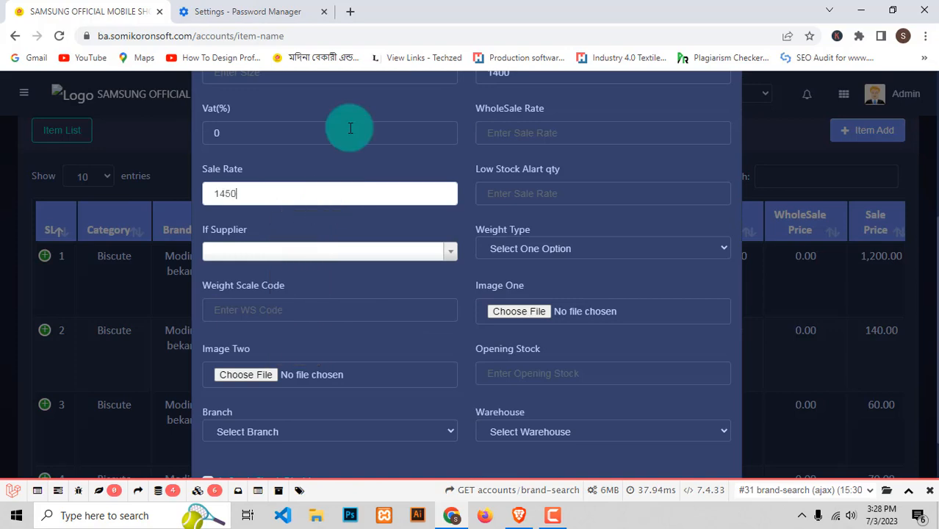
# - Submit the Suger ghee mixed item, leaving its opening stock, branch and warehouse empty
pyautogui.scroll(3, 587, 167)
pyautogui.scroll(-4, 588, 338)
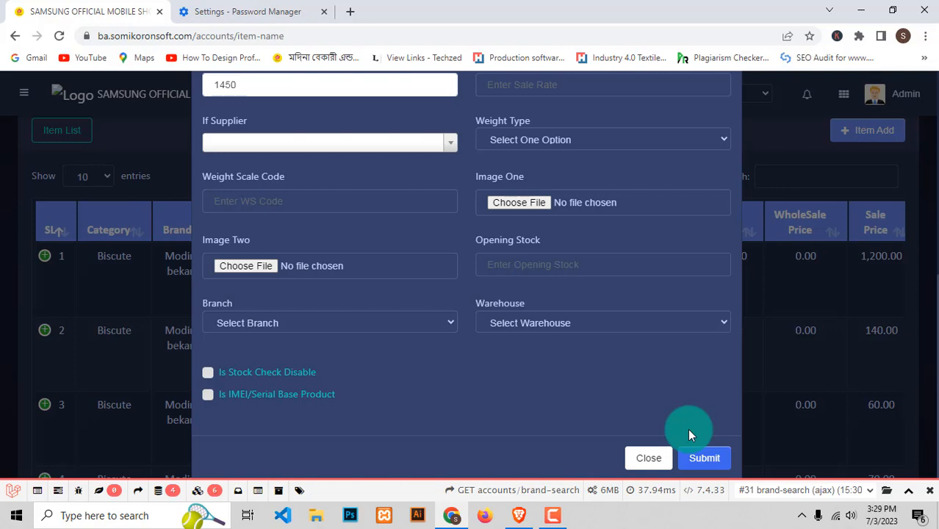
pyautogui.click(697, 460)
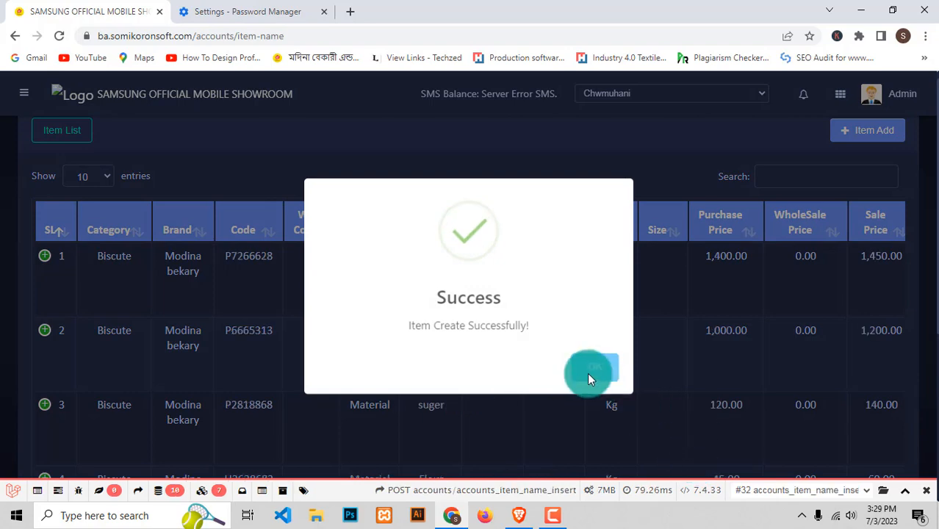
pyautogui.click(587, 372)
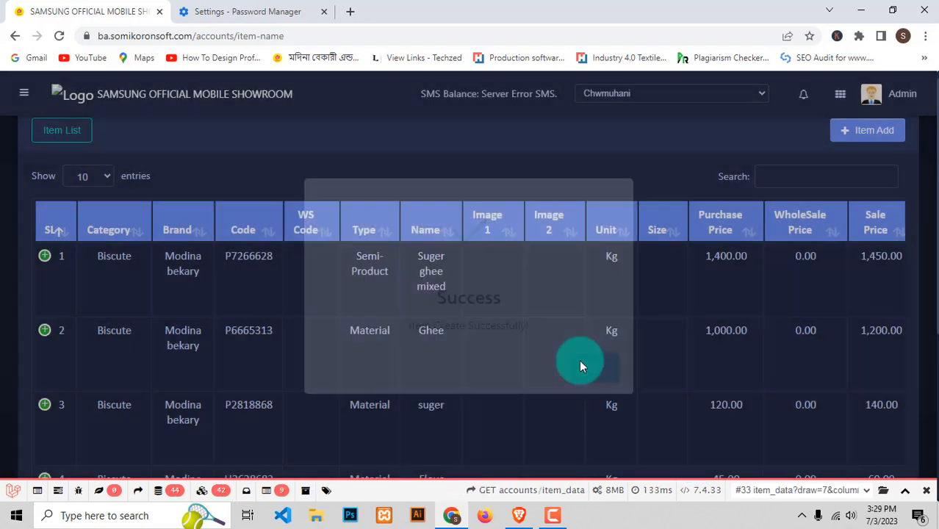
# - Open the Production Unit list from the Production section
pyautogui.click(27, 94)
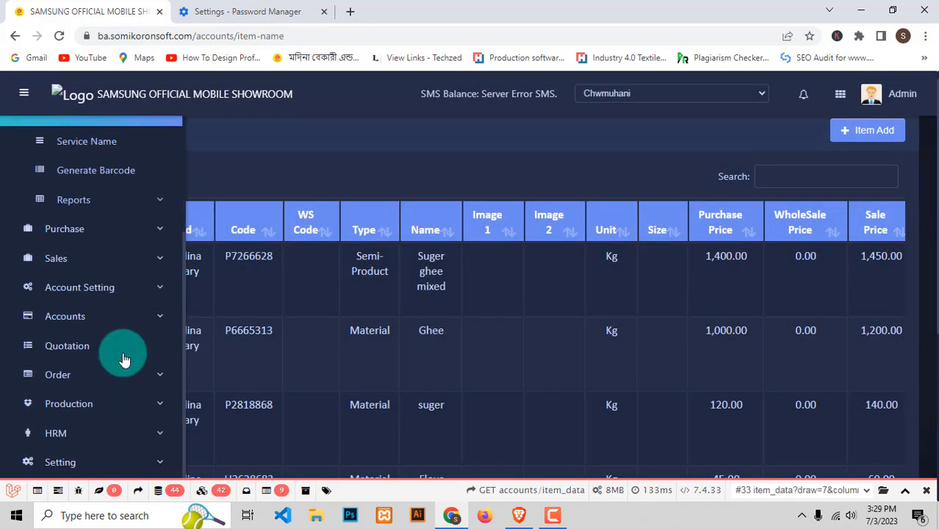
pyautogui.scroll(-1, 109, 360)
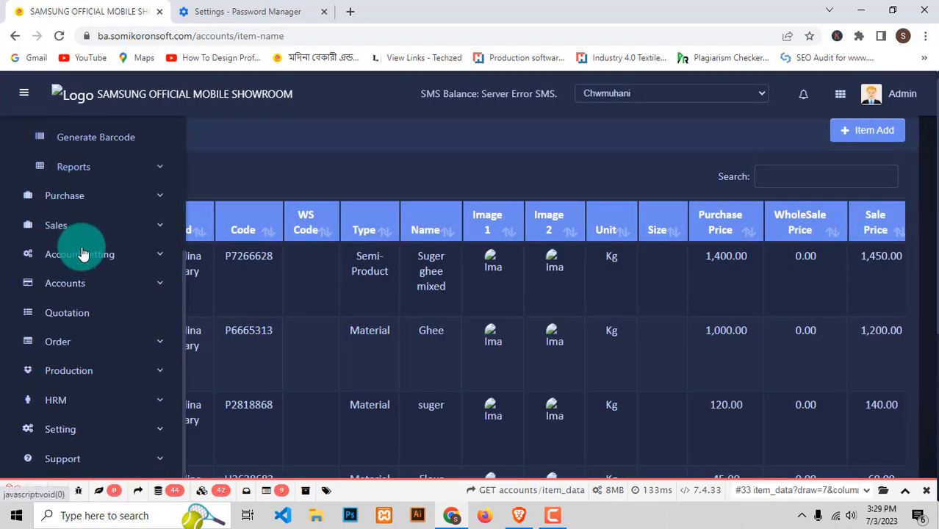
pyautogui.scroll(-2, 88, 365)
pyautogui.click(88, 371)
pyautogui.scroll(-2, 76, 359)
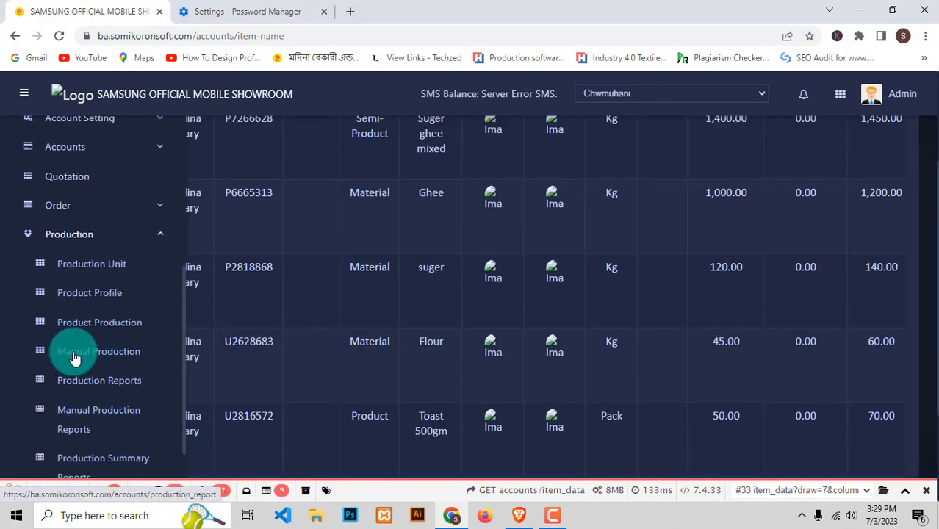
pyautogui.click(101, 272)
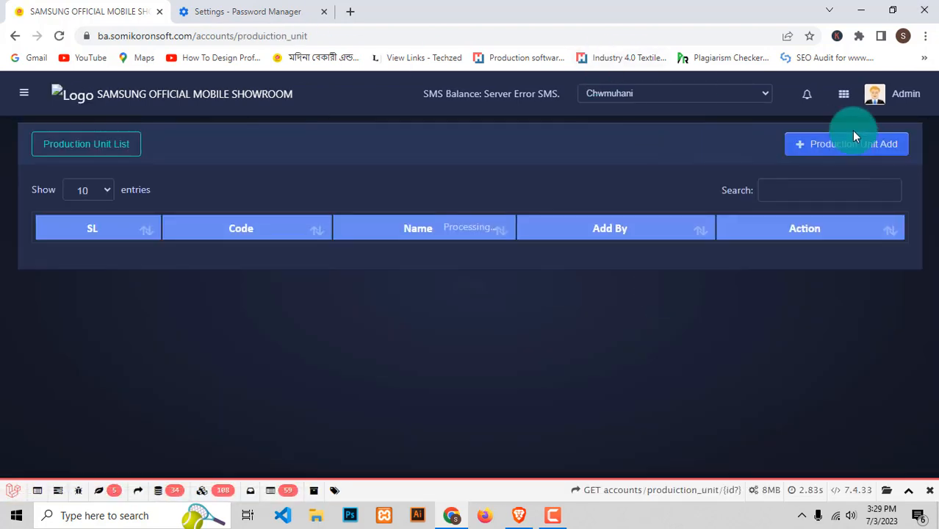
# - Add a production unit named "Biscute", keeping its generated code, and submit it
pyautogui.click(840, 144)
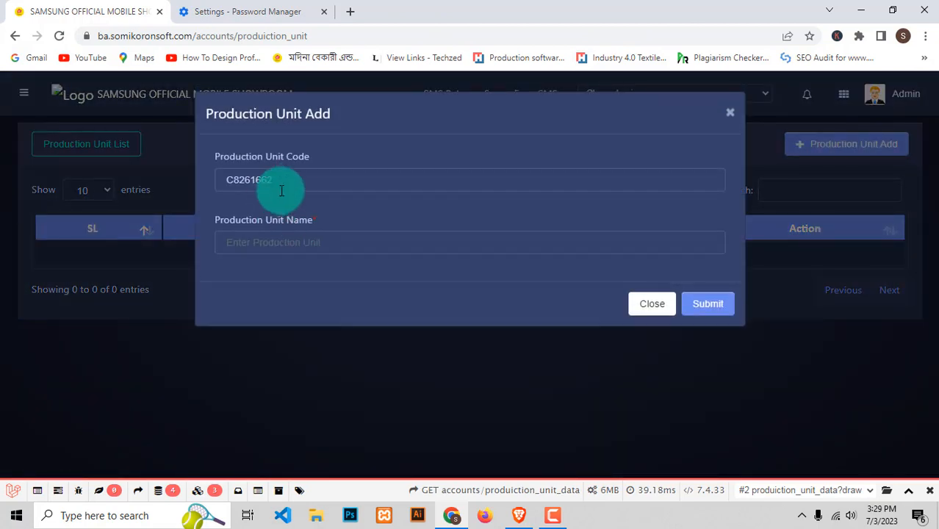
pyautogui.click(294, 244)
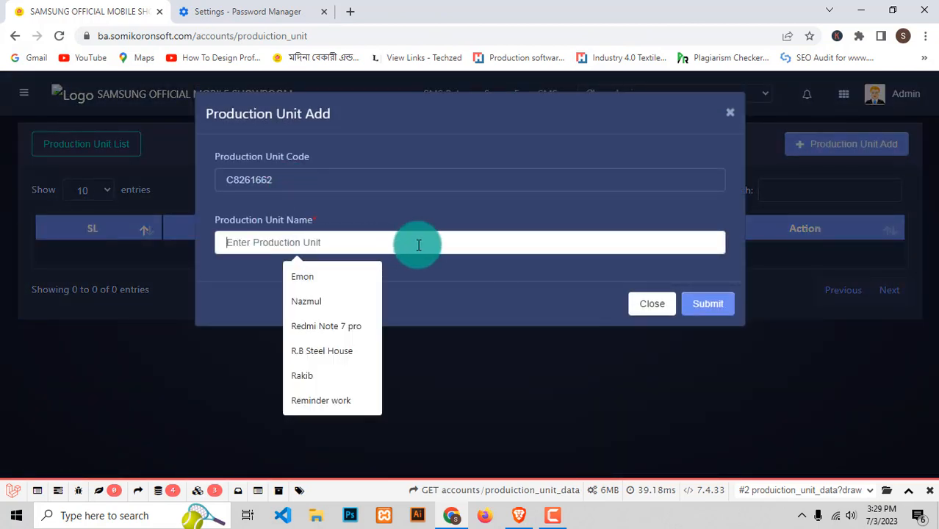
pyautogui.write('Bi')
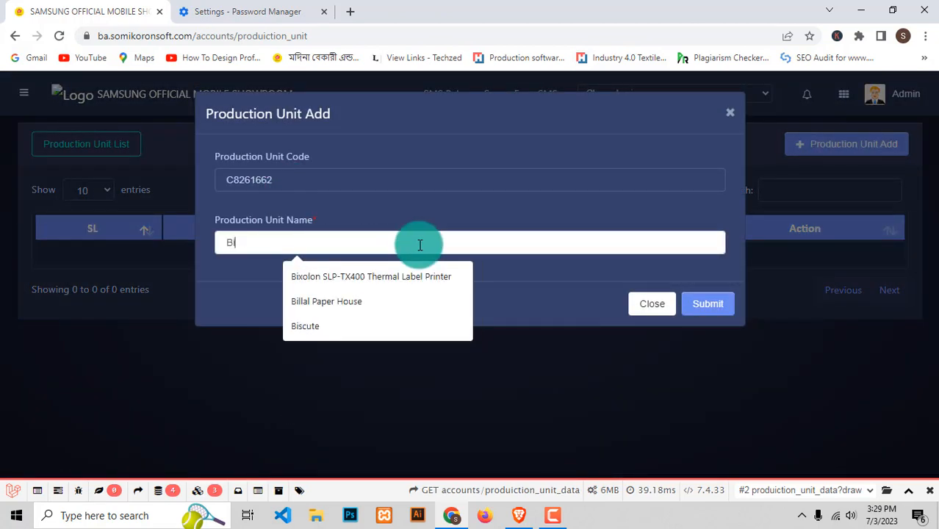
pyautogui.write('scuit')
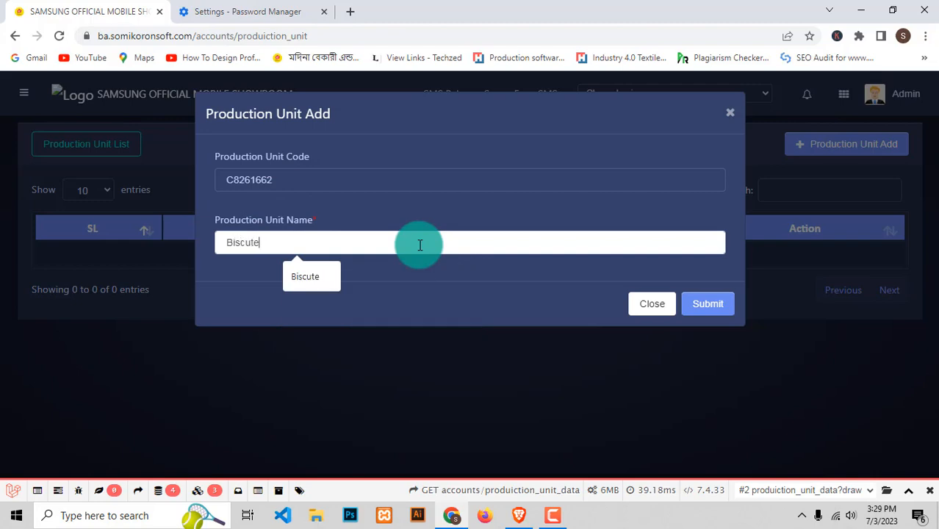
pyautogui.press('Return')
pyautogui.click(596, 366)
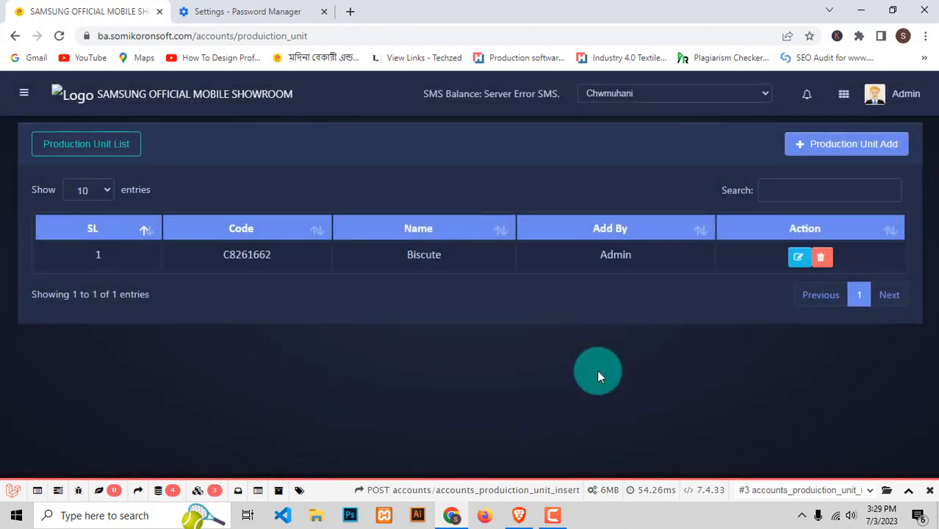
# - Open the Product Profile page of the Production section
pyautogui.click(22, 96)
pyautogui.scroll(-5, 155, 257)
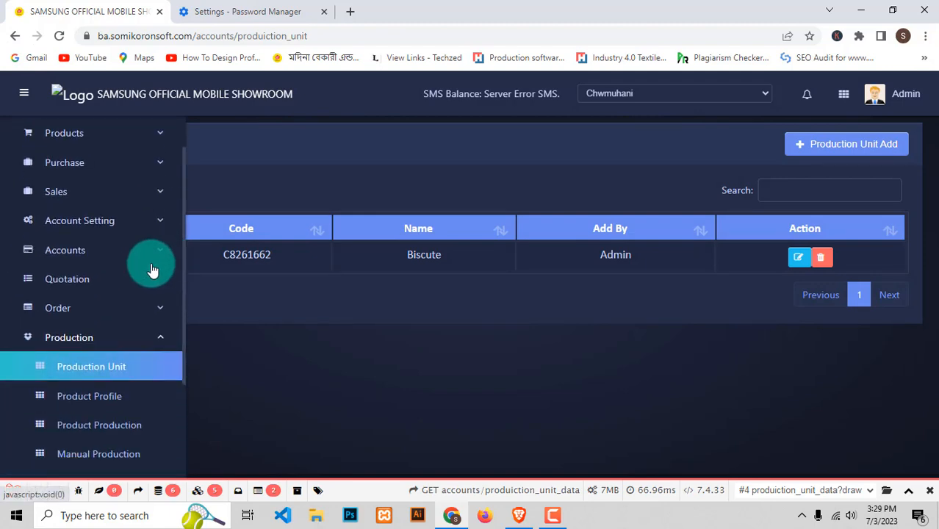
pyautogui.click(107, 206)
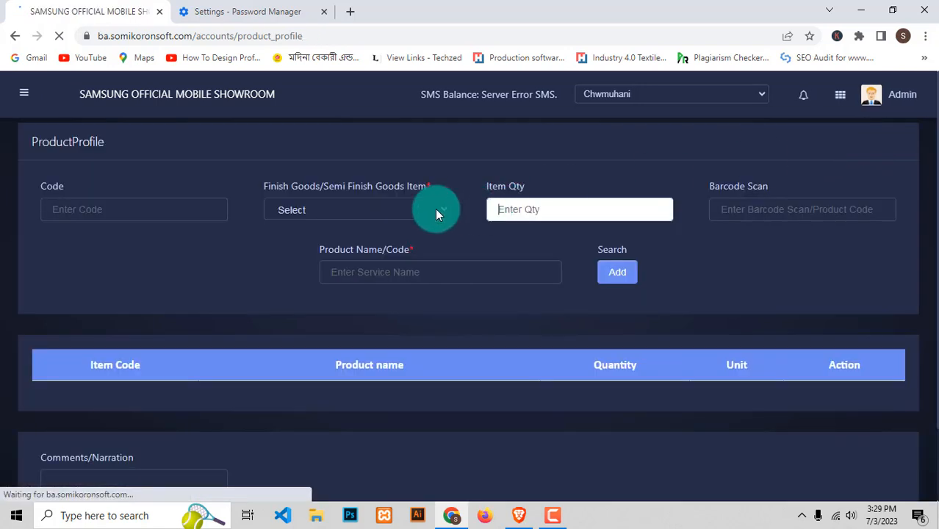
# - Choose Suger ghee mixed as the profile's finish/semi-finish goods item and set its item quantity to 3
pyautogui.click(306, 211)
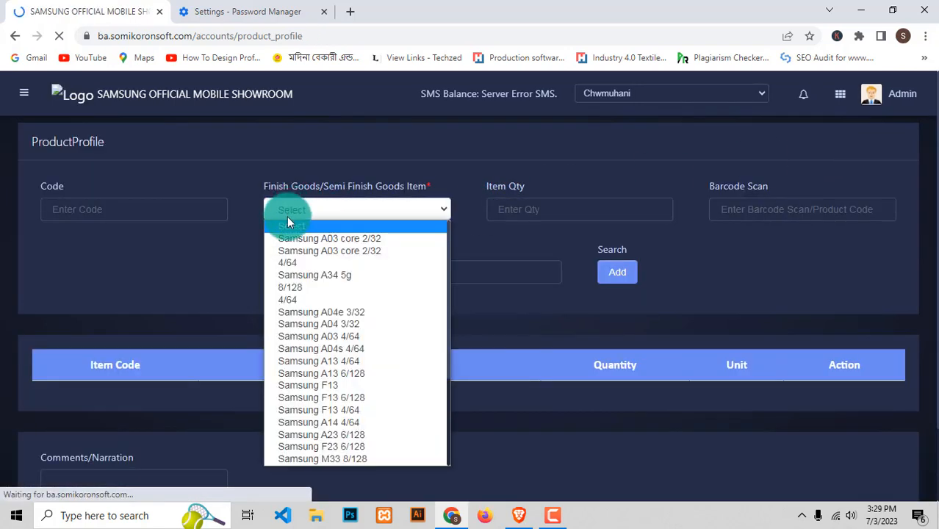
pyautogui.click(288, 213)
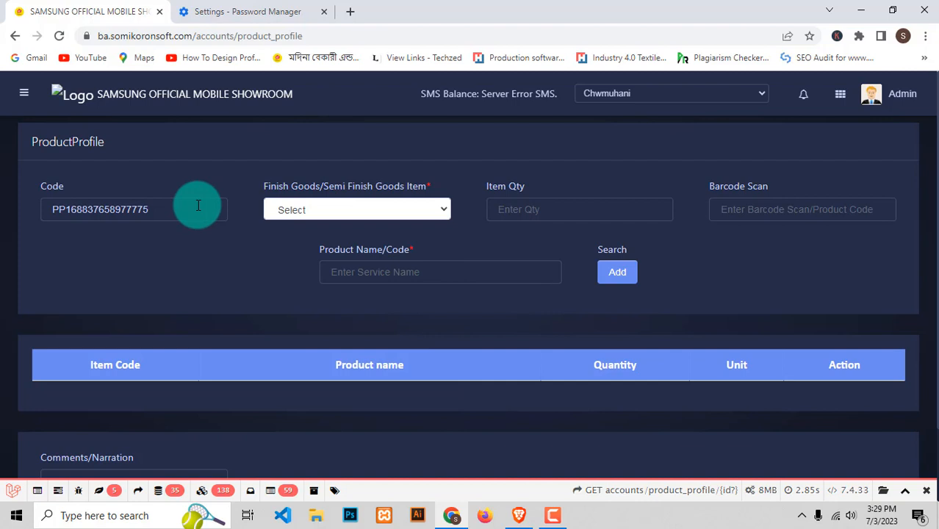
pyautogui.click(313, 213)
pyautogui.write('su')
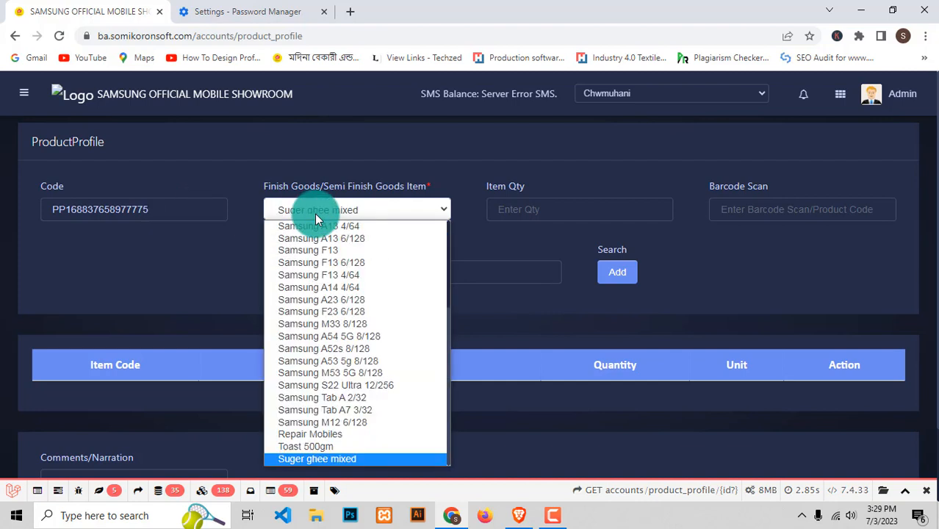
pyautogui.click(315, 213)
pyautogui.click(575, 216)
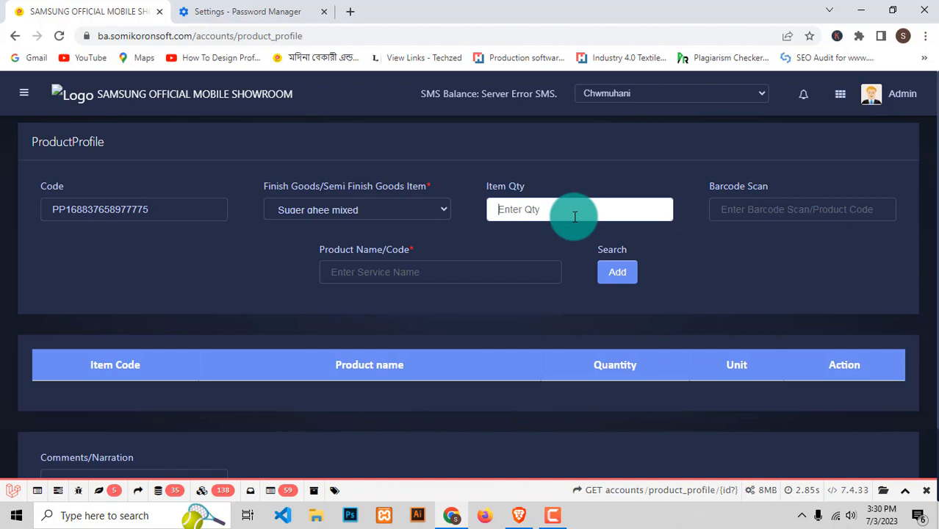
pyautogui.write('3')
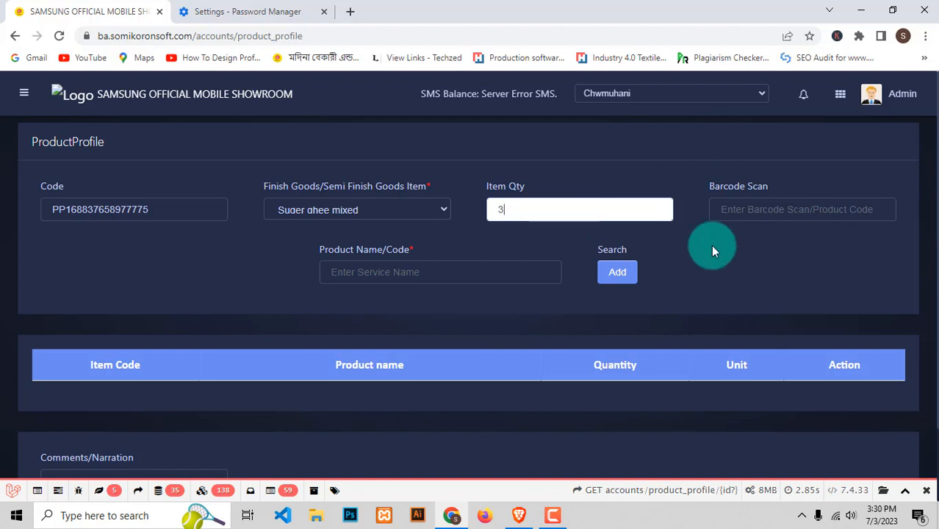
pyautogui.click(745, 218)
pyautogui.scroll(-1, 711, 225)
pyautogui.scroll(-1, 709, 222)
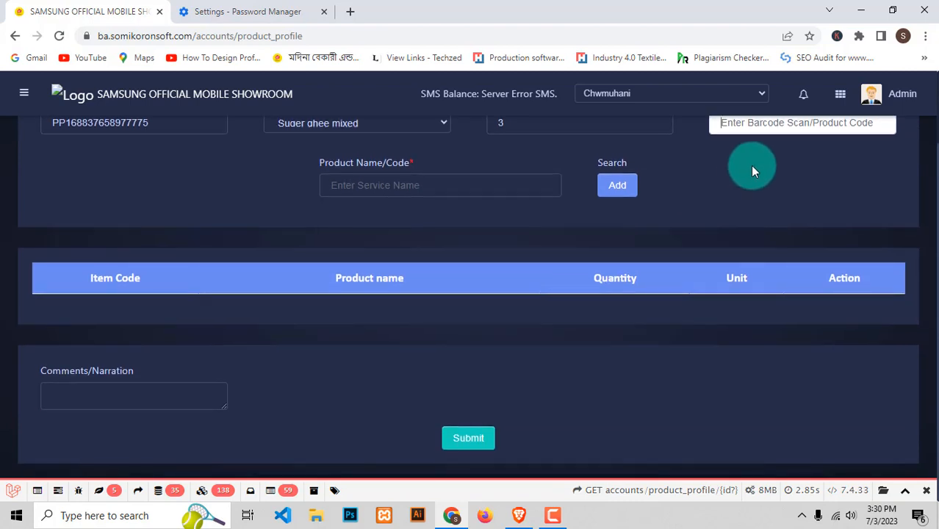
pyautogui.scroll(2, 751, 167)
pyautogui.scroll(-2, 745, 257)
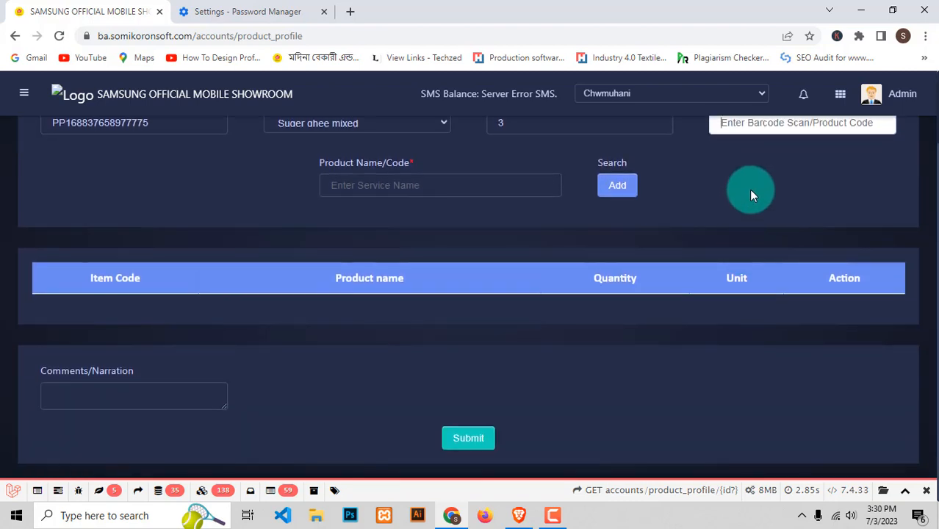
# - Add the raw materials suger and Ghee to the Suger ghee mixed profile
pyautogui.click(400, 184)
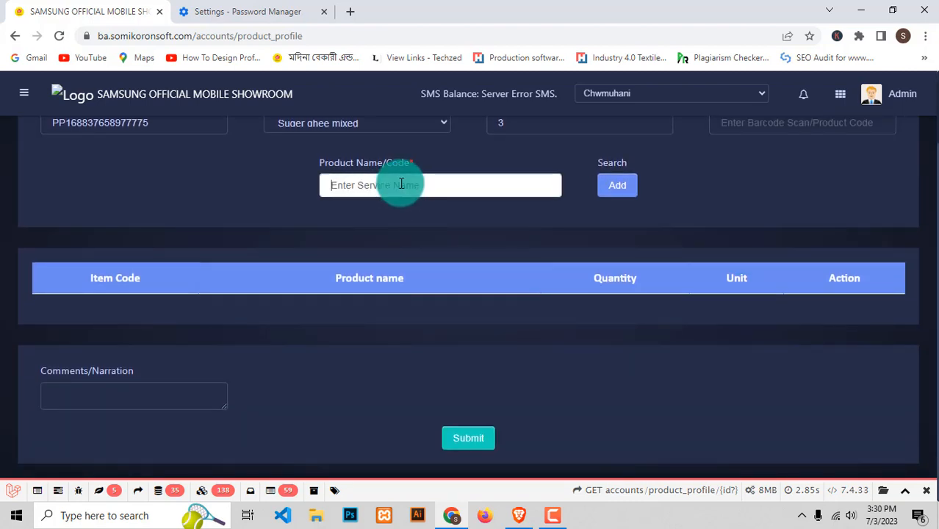
pyautogui.write('suger')
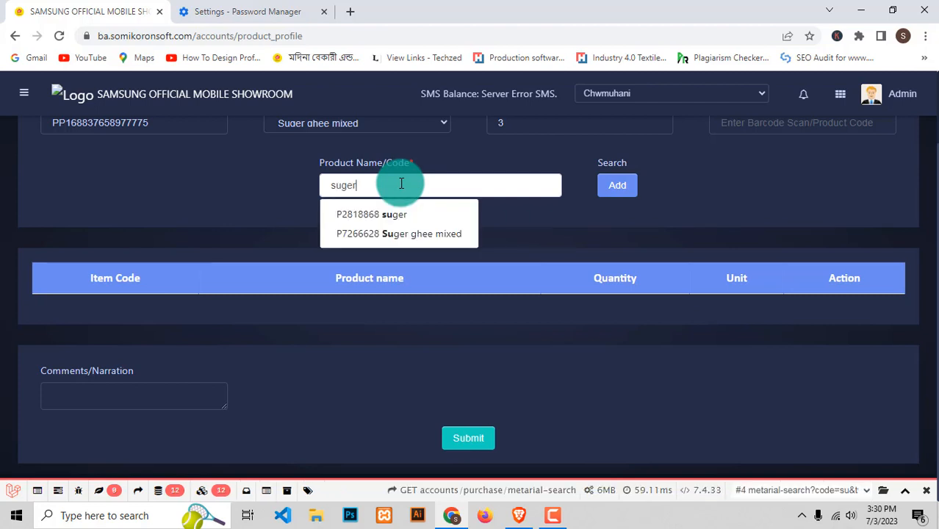
pyautogui.click(361, 214)
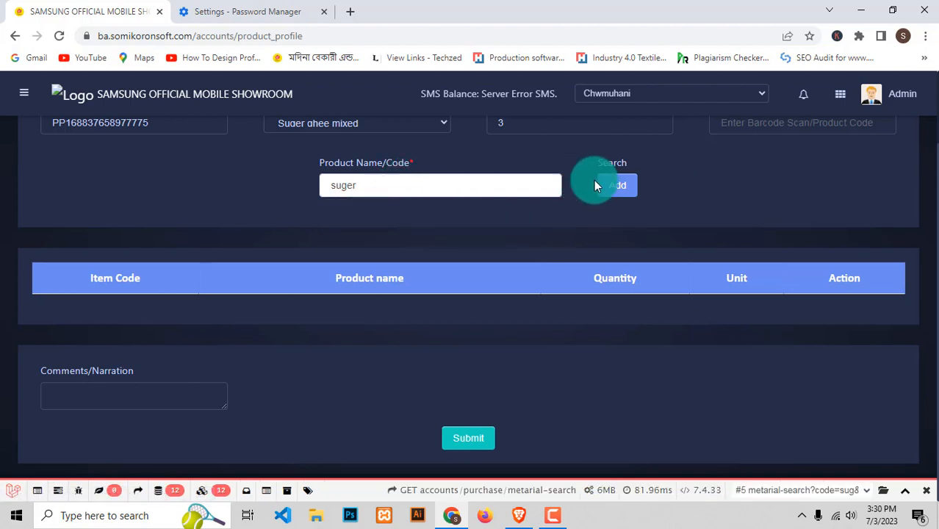
pyautogui.click(592, 198)
pyautogui.click(388, 184)
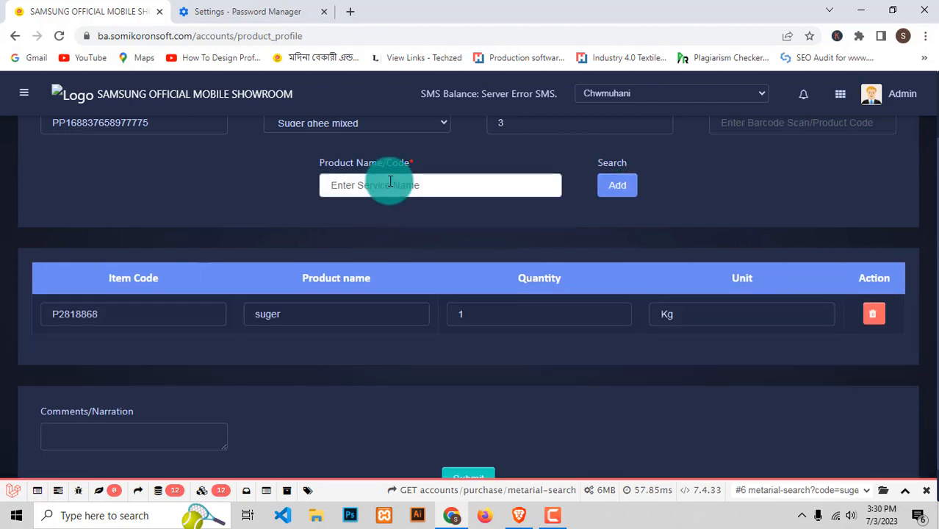
pyautogui.write('ghe')
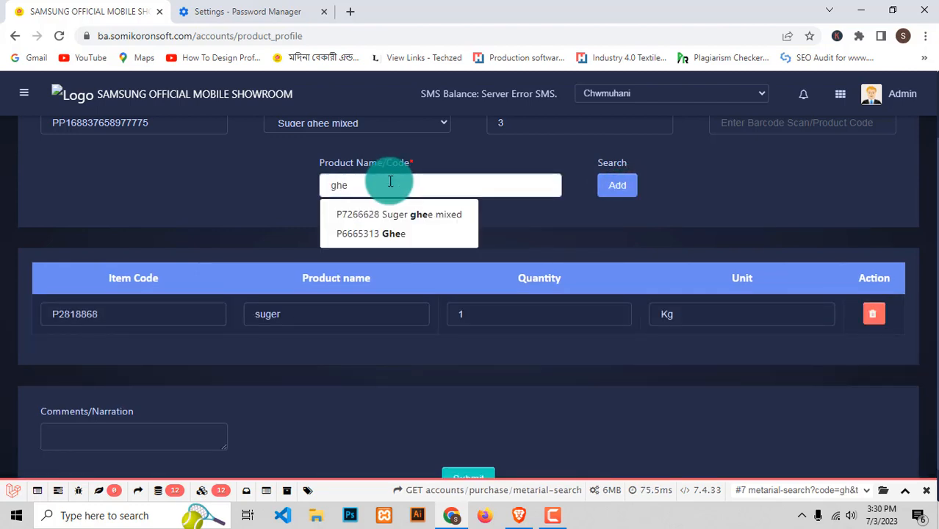
pyautogui.click(355, 235)
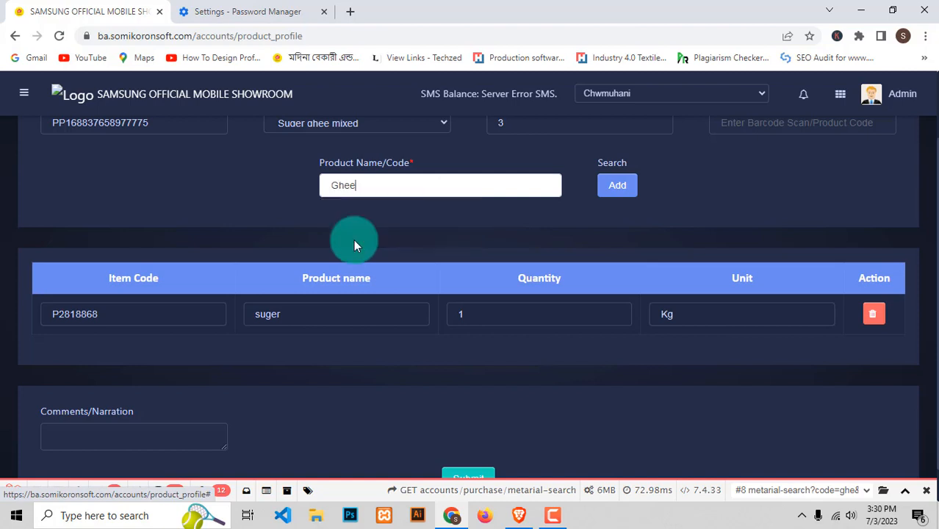
pyautogui.click(611, 187)
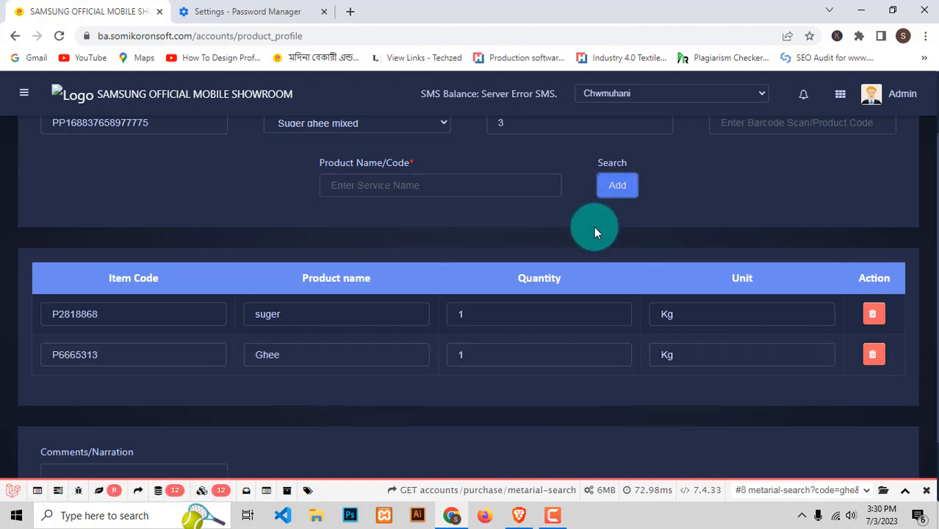
# - Set the material quantities to 2 Kg for suger and 1.5 Kg for Ghee
pyautogui.click(452, 354)
pyautogui.click(462, 314)
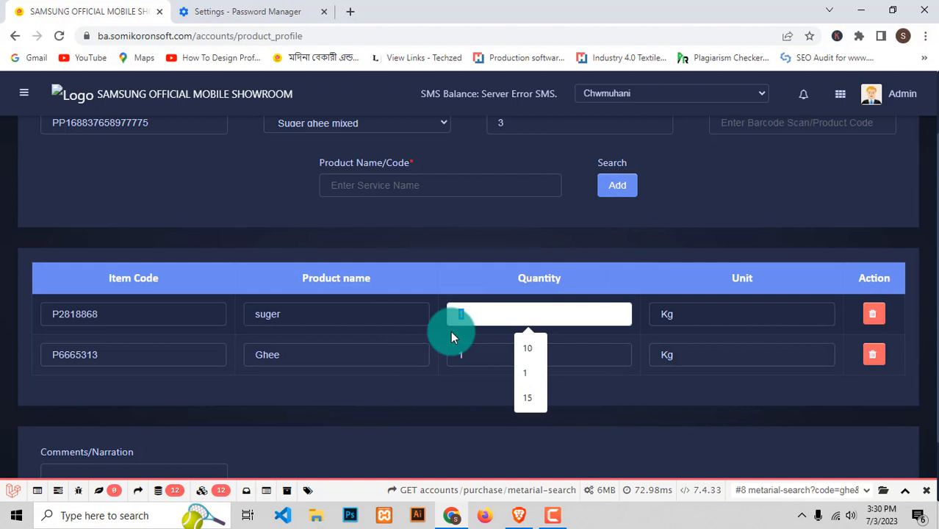
pyautogui.write('2')
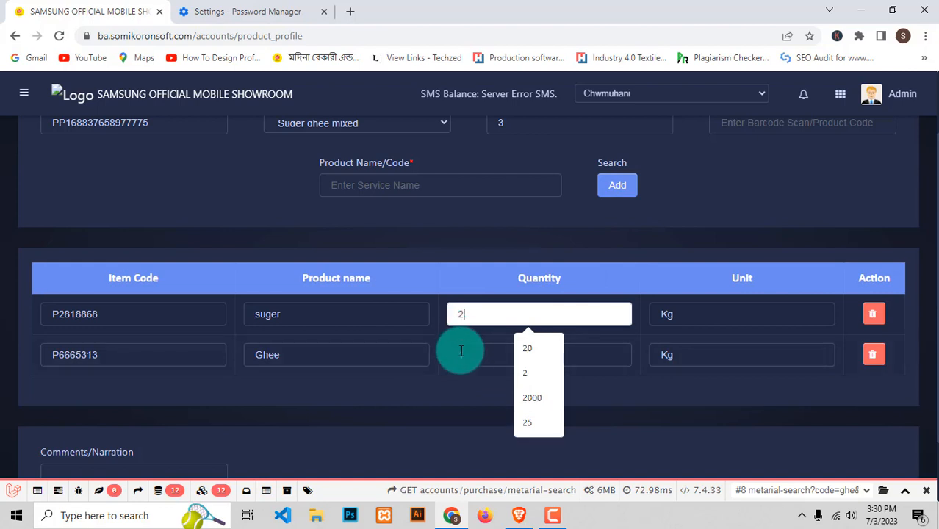
pyautogui.click(457, 352)
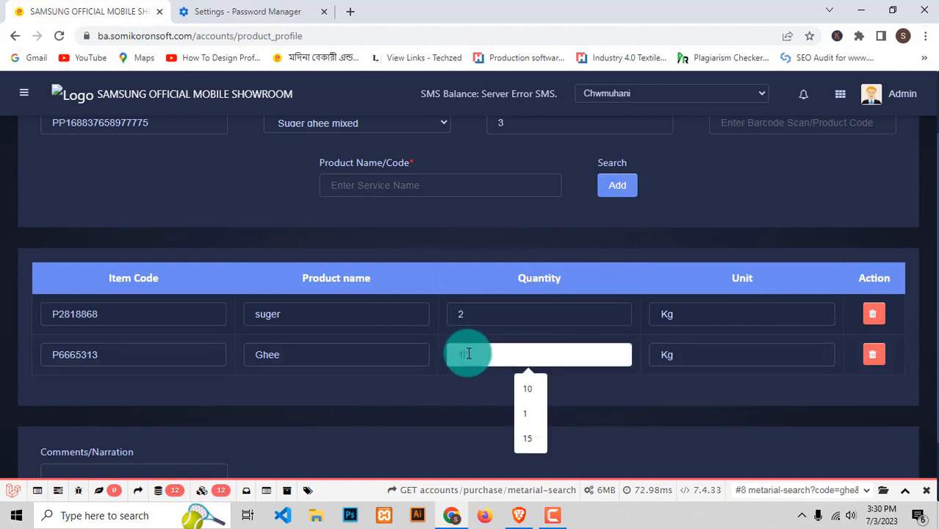
pyautogui.write('.5')
pyautogui.scroll(-1, 456, 382)
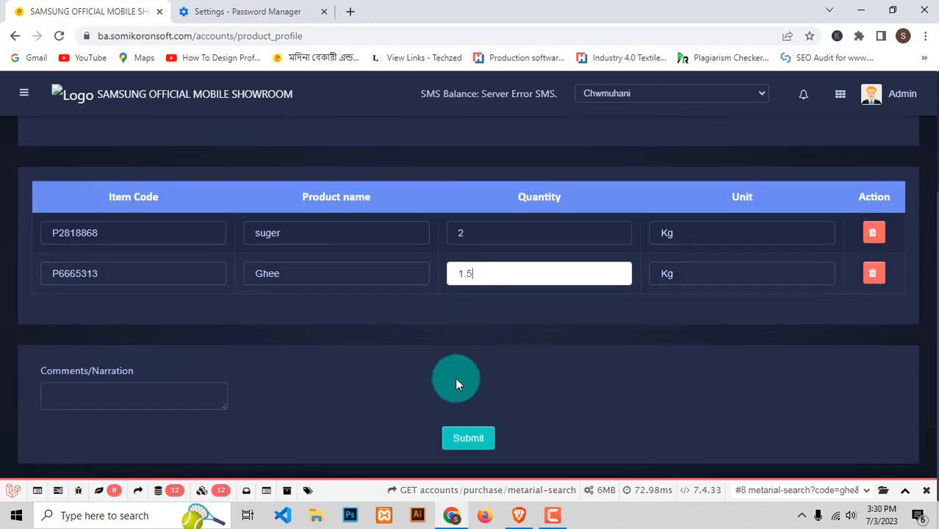
# - Submit the Suger ghee mixed product profile, leaving the comments empty
pyautogui.scroll(2, 456, 382)
pyautogui.scroll(-2, 617, 266)
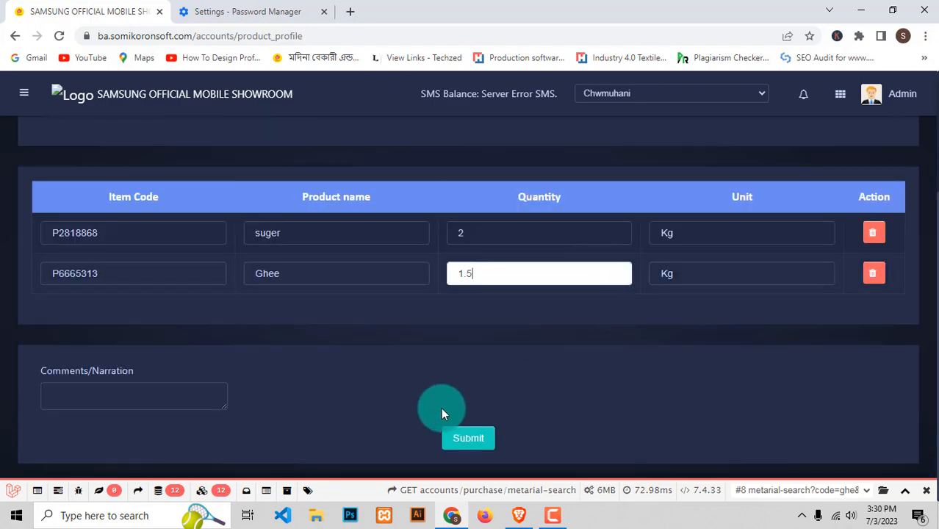
pyautogui.click(466, 445)
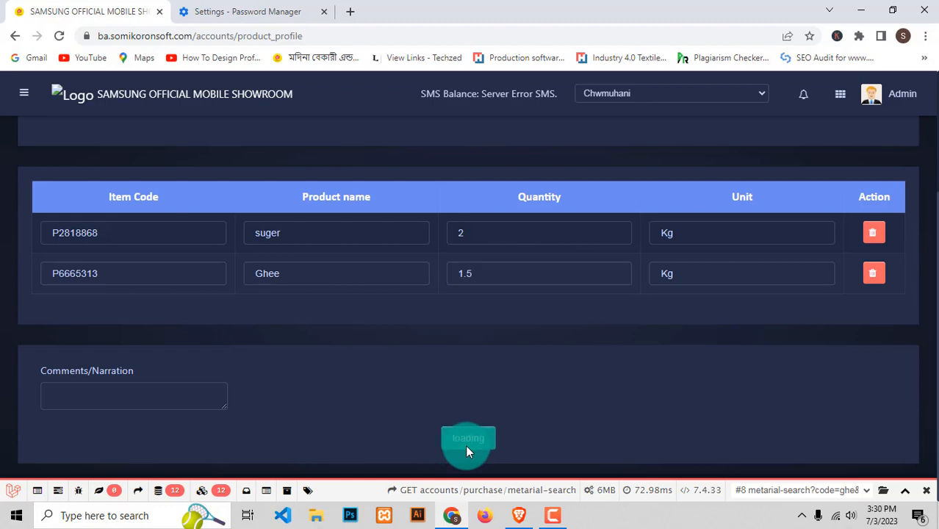
pyautogui.click(599, 371)
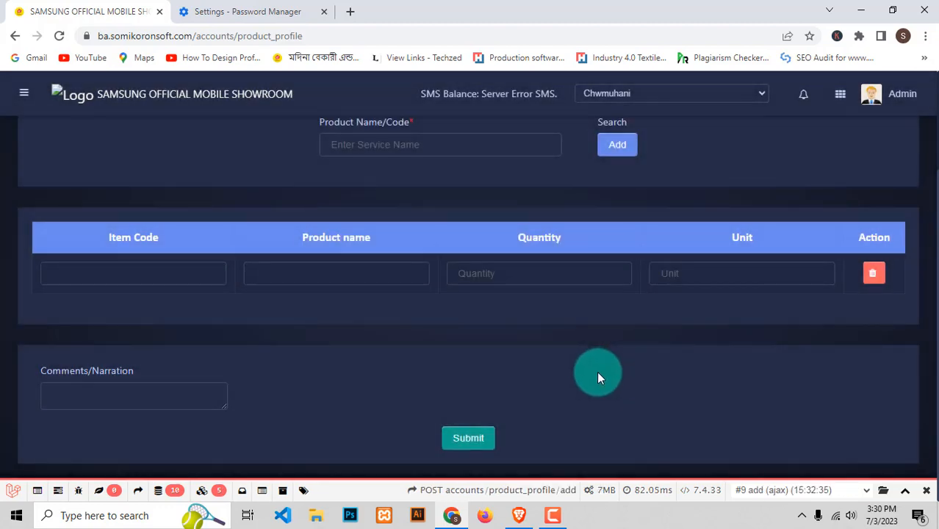
# - Open the product production list and start a new production
pyautogui.scroll(2, 597, 371)
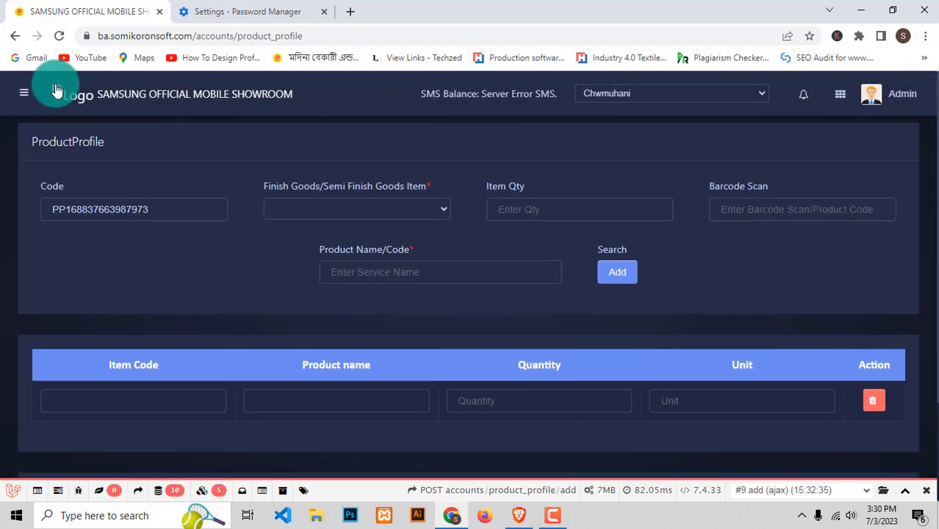
pyautogui.click(24, 93)
pyautogui.scroll(-2, 141, 321)
pyautogui.scroll(2, 142, 326)
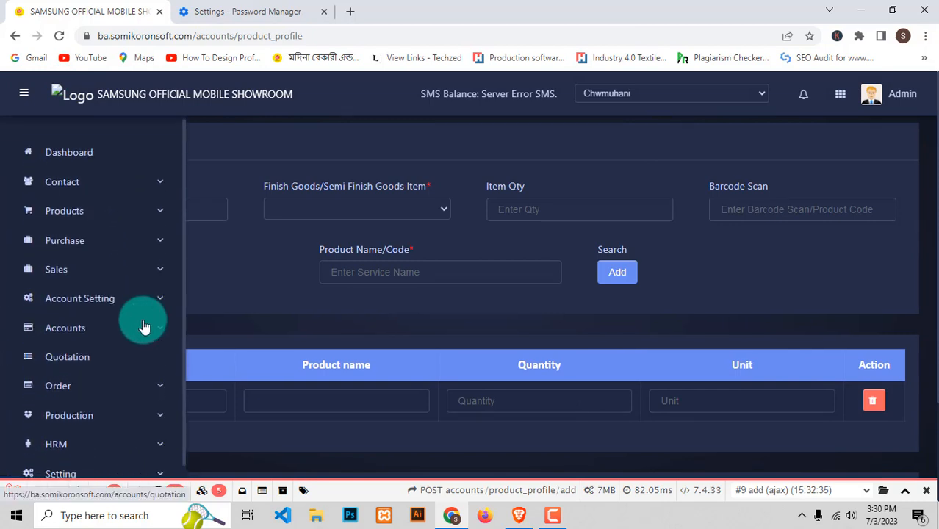
pyautogui.scroll(-2, 110, 361)
pyautogui.scroll(-2, 88, 397)
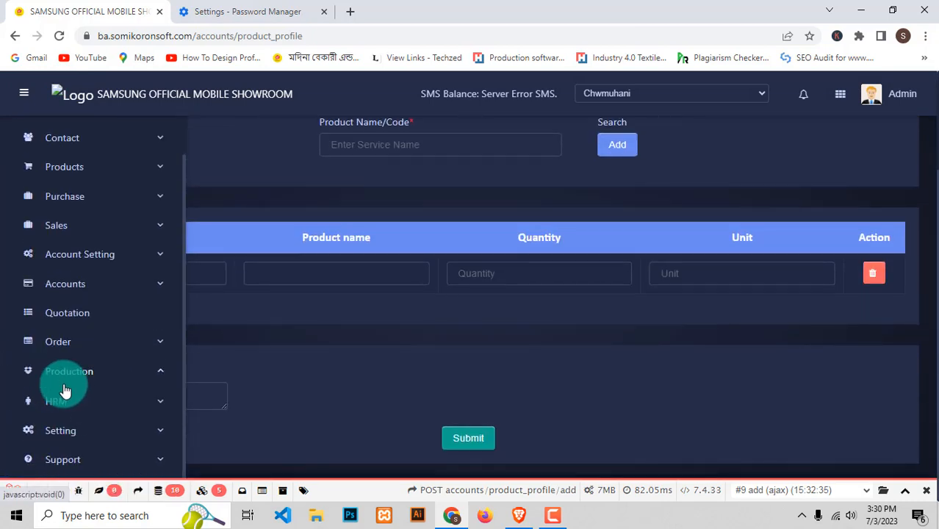
pyautogui.click(65, 378)
pyautogui.scroll(-2, 73, 375)
pyautogui.click(81, 329)
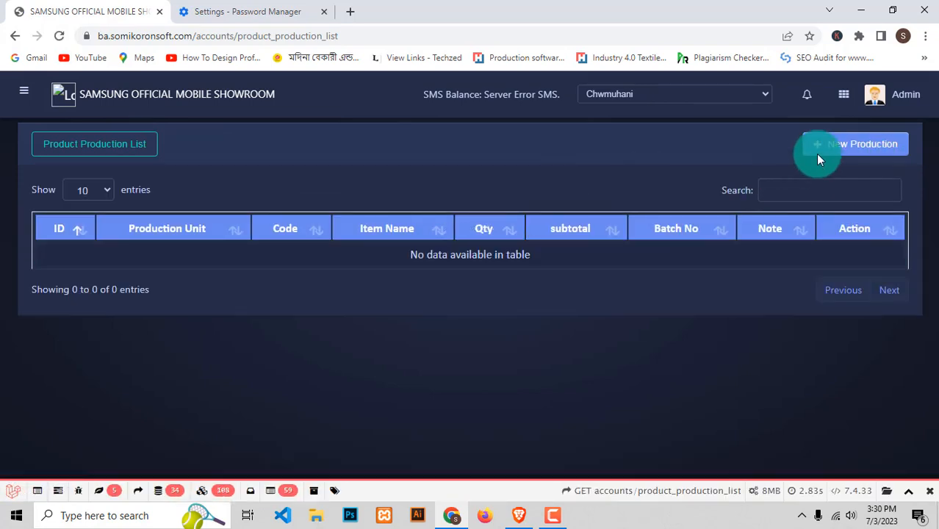
pyautogui.click(838, 153)
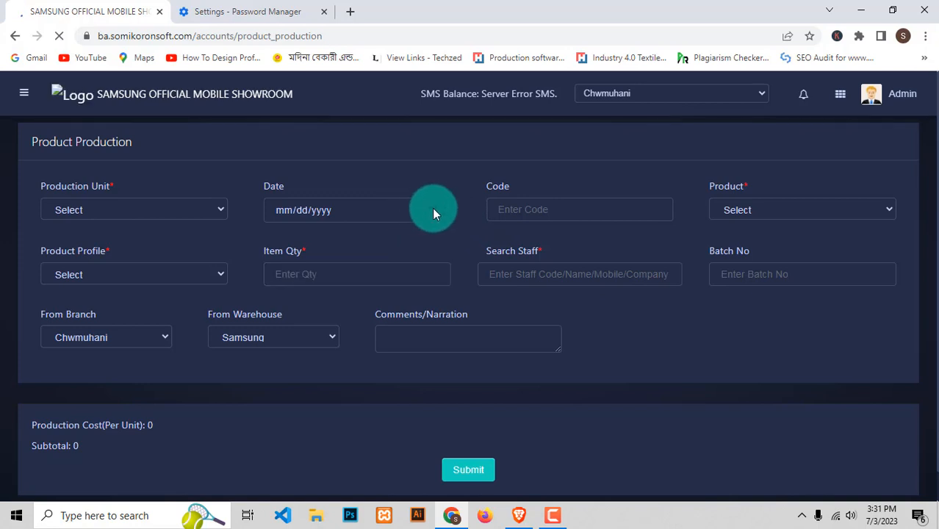
# - Choose Biscute as the production unit, leaving the production date at 07/03/2023
pyautogui.click(435, 209)
pyautogui.click(120, 204)
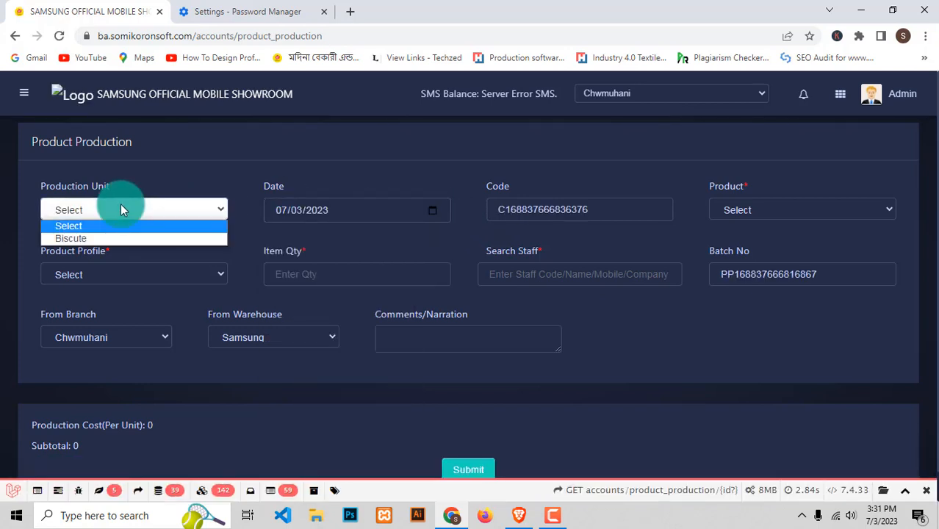
pyautogui.click(434, 211)
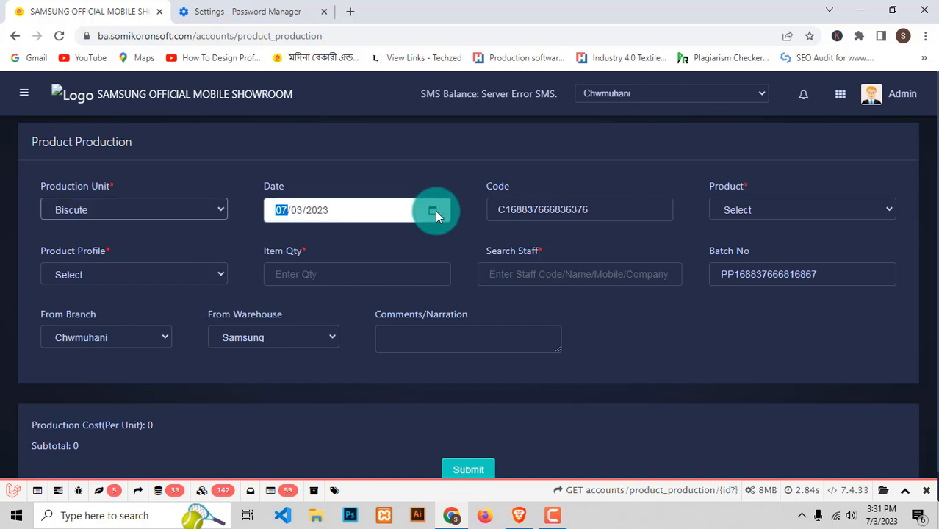
pyautogui.click(302, 303)
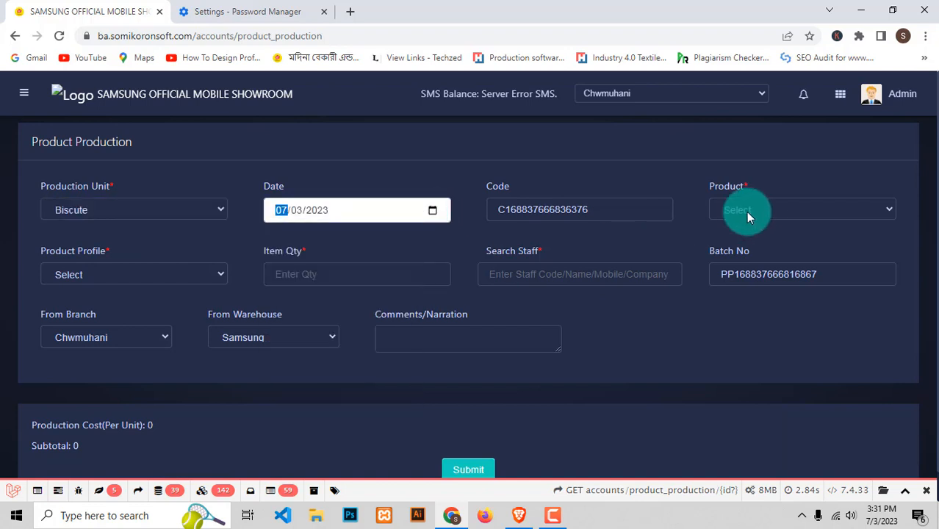
# - Choose Suger ghee mixed as both the product and the product profile for the production
pyautogui.click(748, 210)
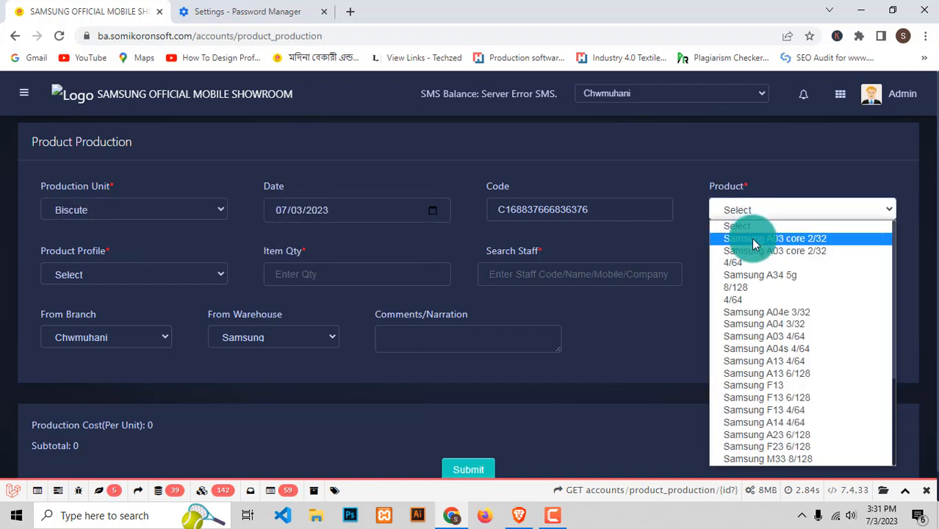
pyautogui.press('Down')
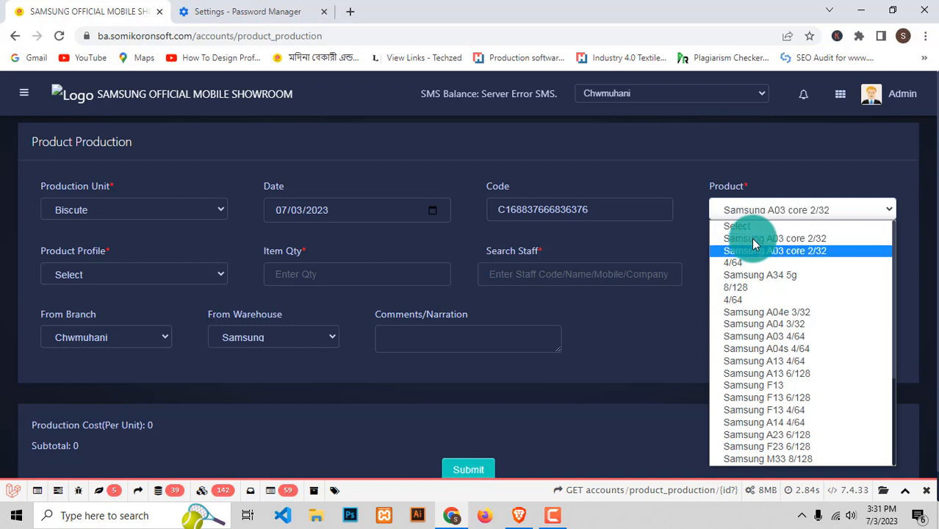
pyautogui.press('Down')
pyautogui.press('Down')
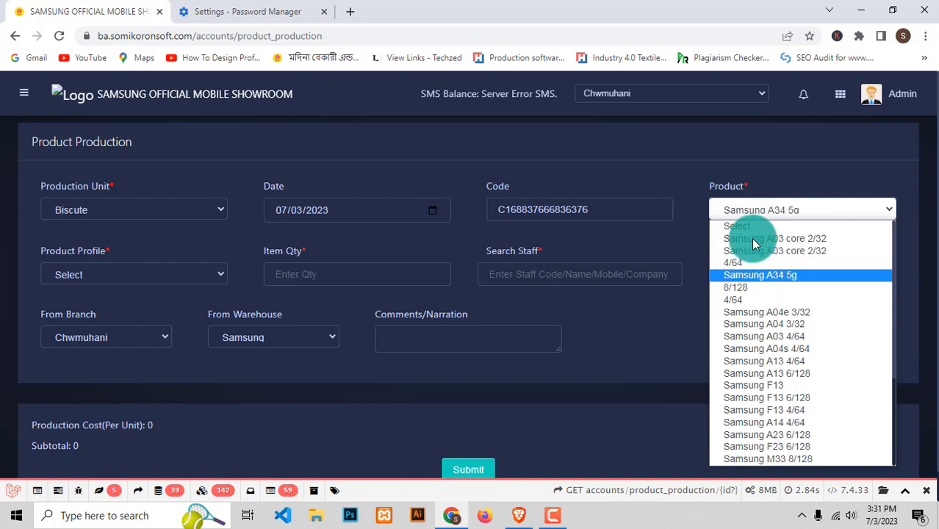
pyautogui.press('End')
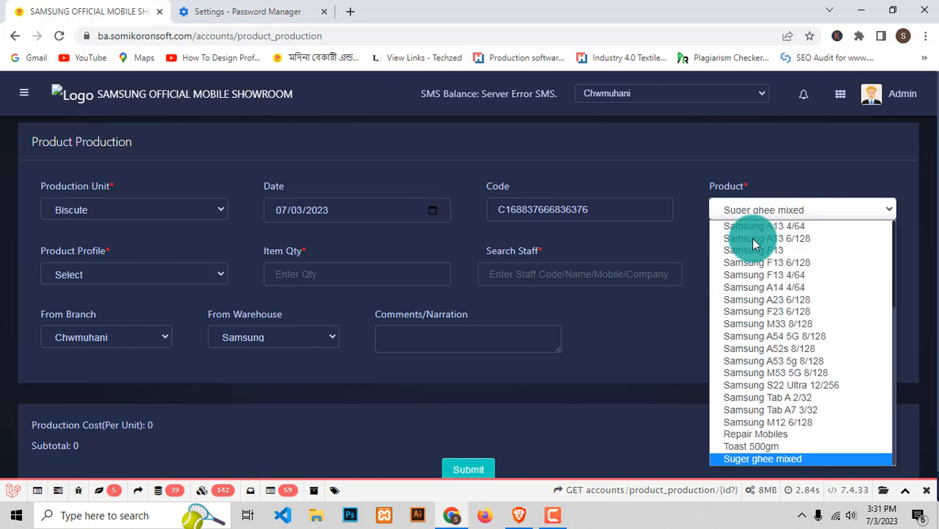
pyautogui.click(773, 458)
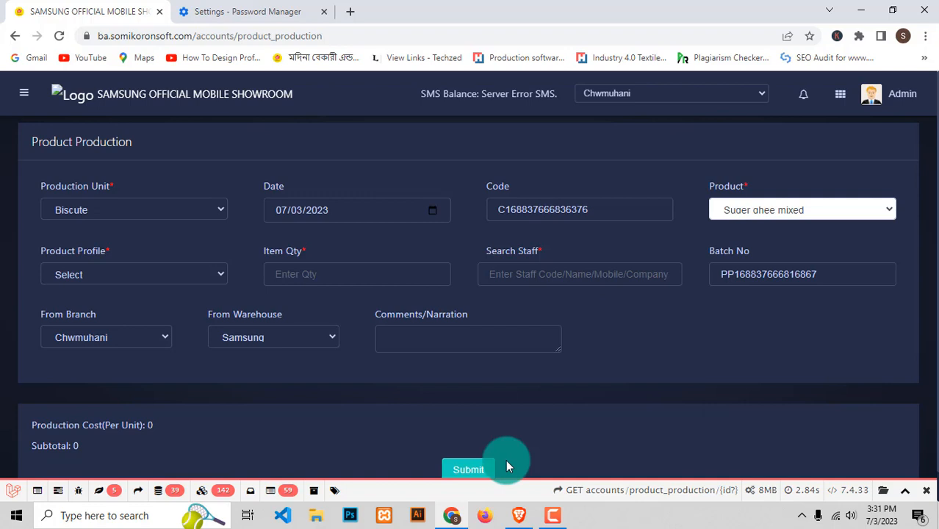
pyautogui.click(129, 272)
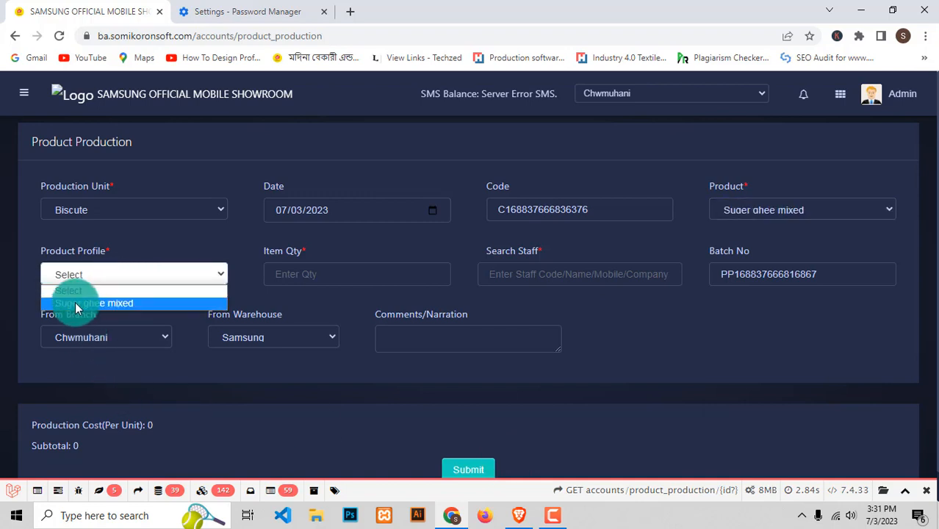
pyautogui.click(123, 303)
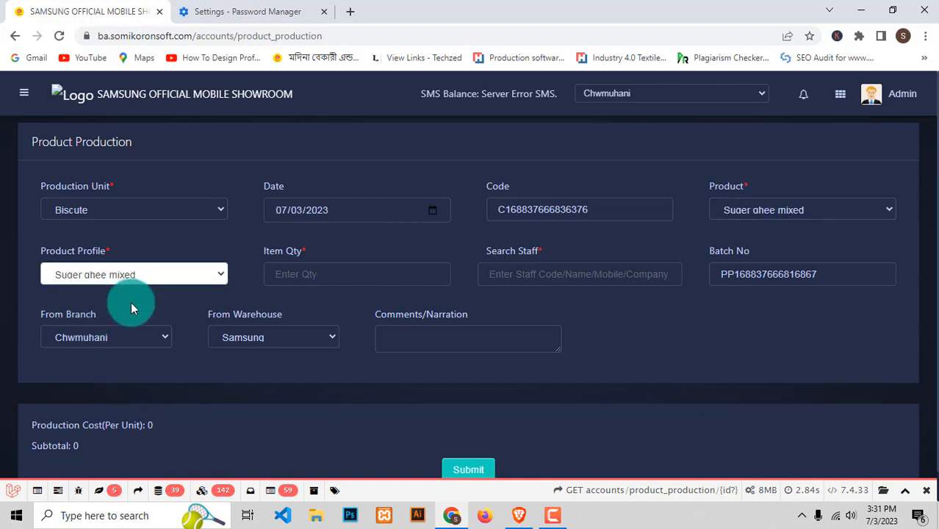
# - Set the production's item quantity to 3 and assign the staff member found by searching for "st"
pyautogui.click(324, 273)
pyautogui.write('3')
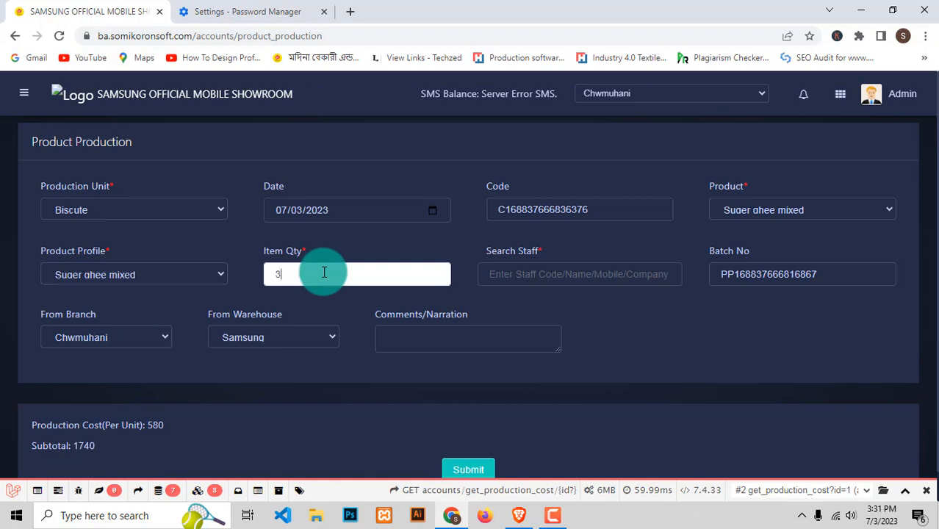
pyautogui.click(589, 272)
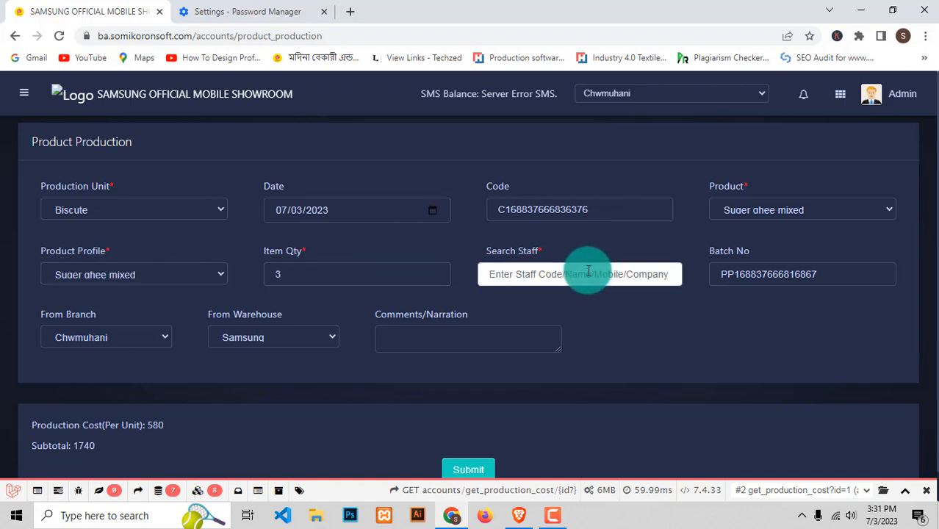
pyautogui.write('st')
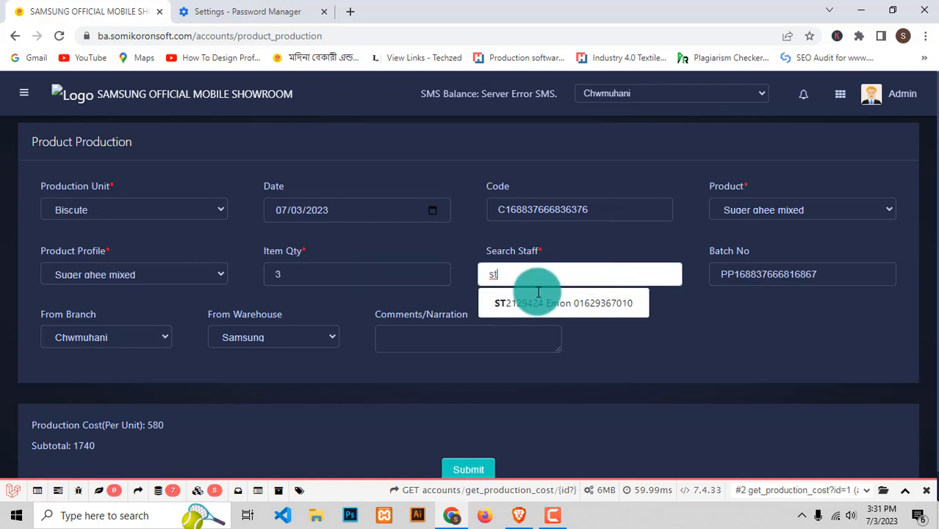
pyautogui.click(532, 304)
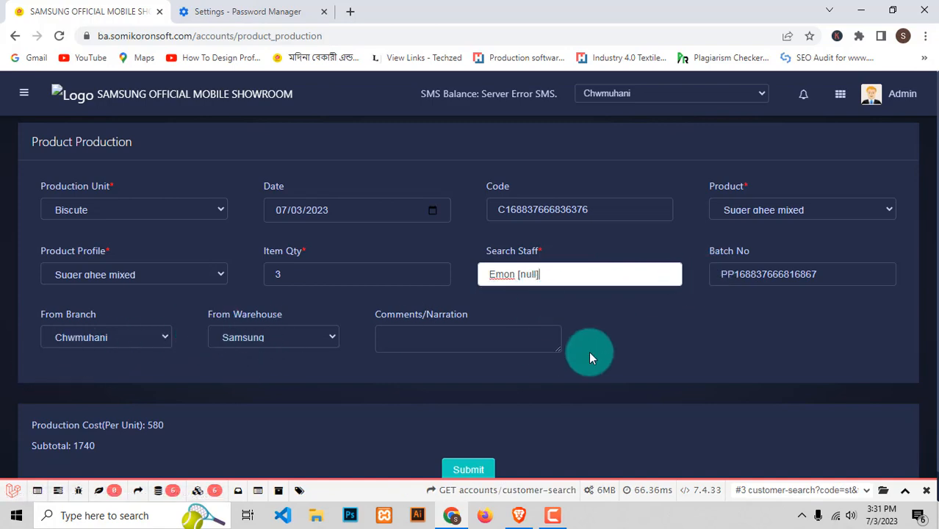
# - Submit the Suger ghee mixed production with the comments left empty, and dismiss the confirmation
pyautogui.scroll(-1, 588, 353)
pyautogui.click(458, 428)
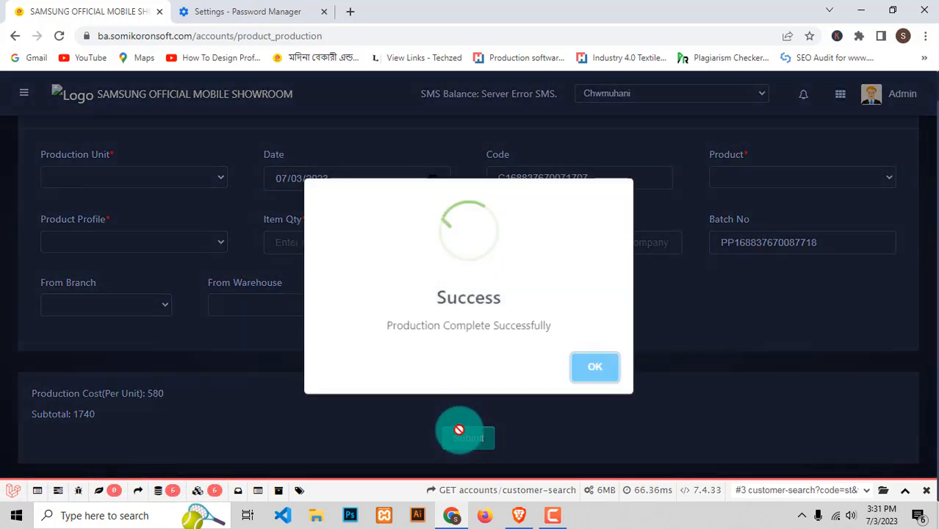
pyautogui.click(599, 368)
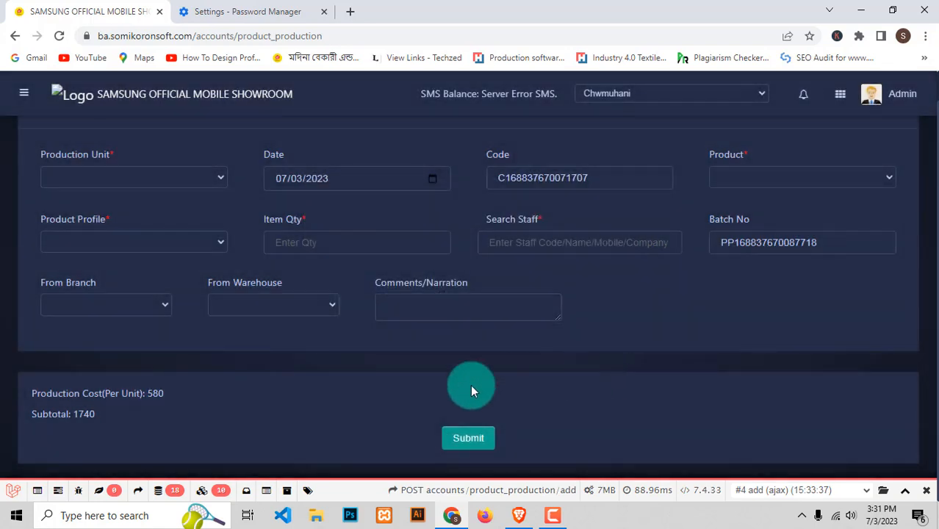
pyautogui.click(77, 414)
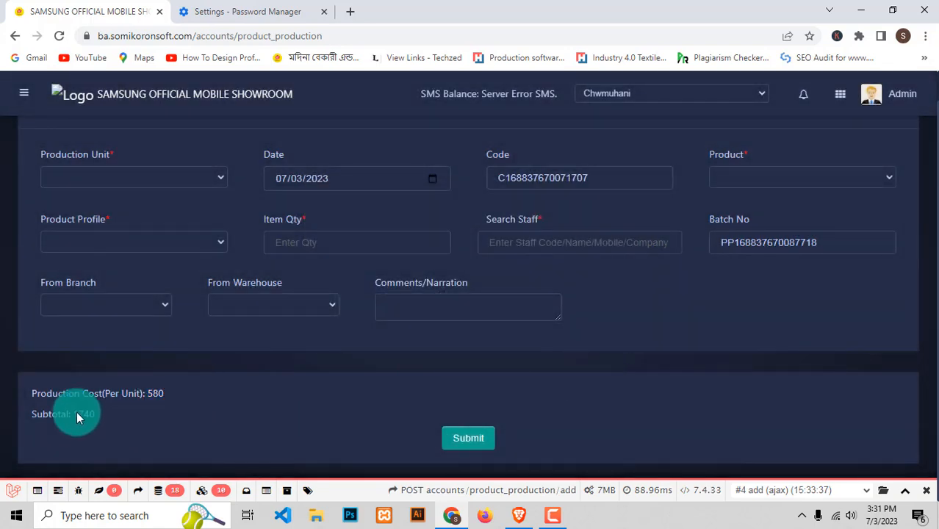
pyautogui.click(427, 404)
# - Open the product profile list and start a new product profile
pyautogui.scroll(2, 441, 397)
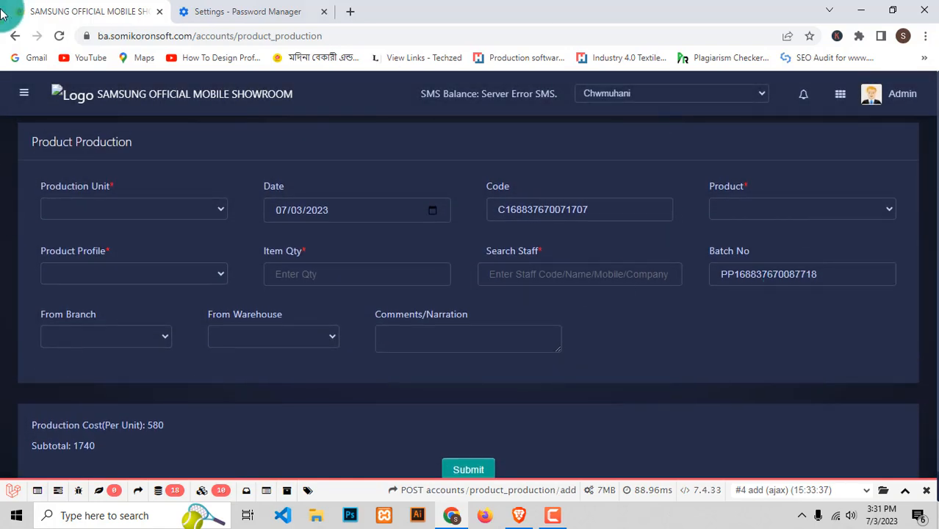
pyautogui.click(25, 93)
pyautogui.scroll(-4, 80, 221)
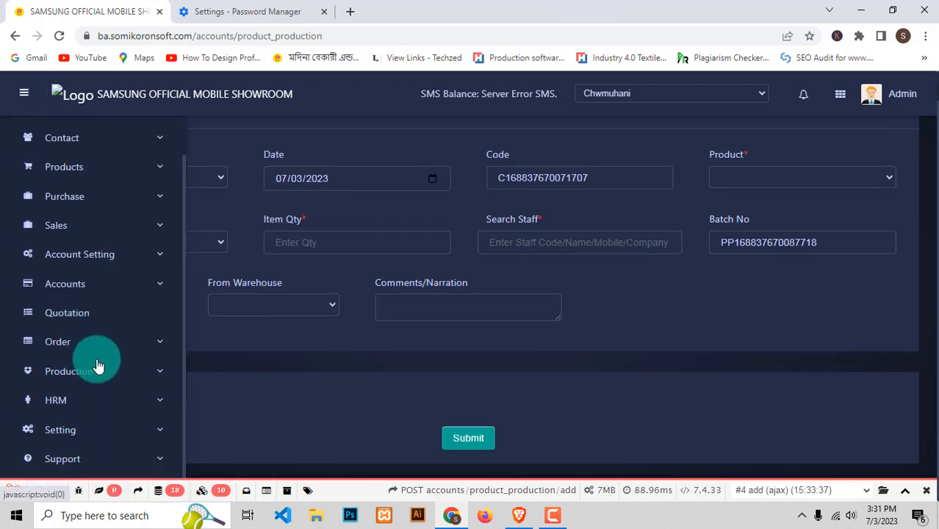
pyautogui.scroll(1, 98, 367)
pyautogui.scroll(1, 98, 368)
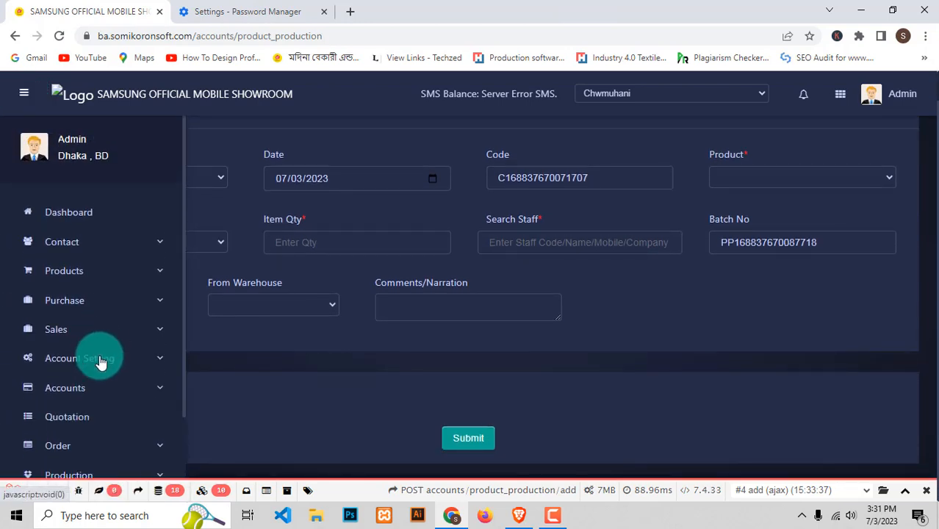
pyautogui.scroll(-2, 98, 361)
pyautogui.scroll(-1, 107, 360)
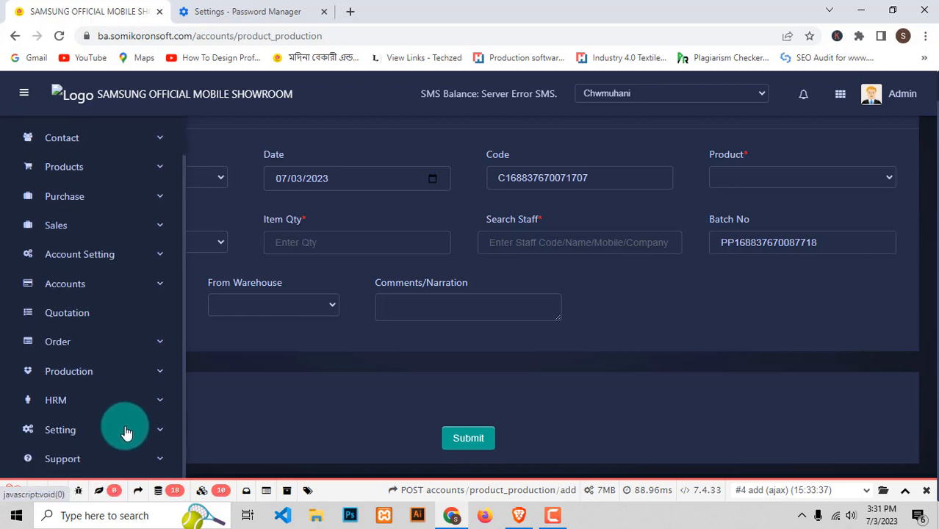
pyautogui.click(96, 376)
pyautogui.scroll(-4, 92, 381)
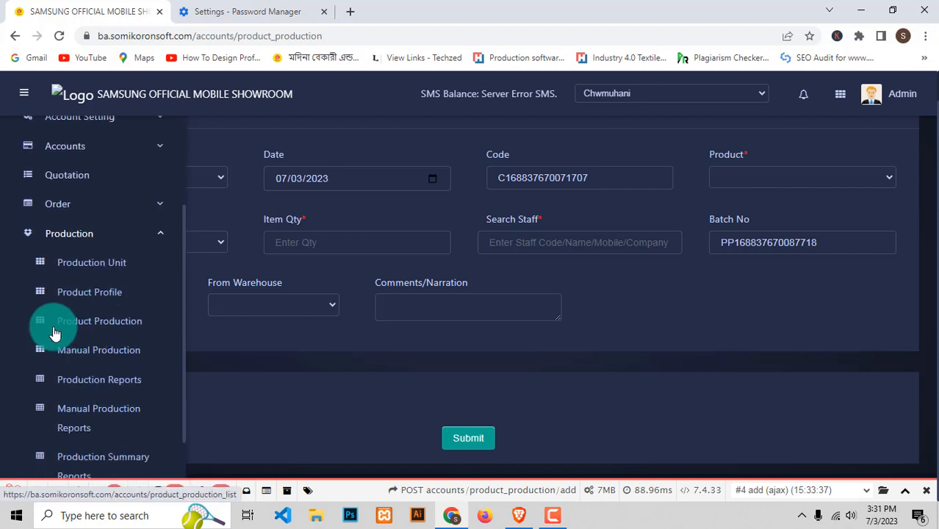
pyautogui.click(96, 294)
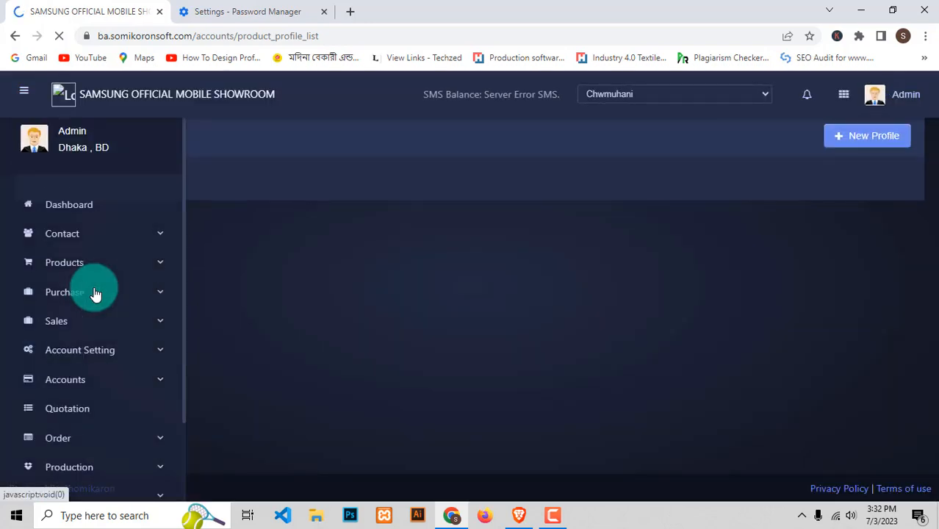
pyautogui.click(24, 92)
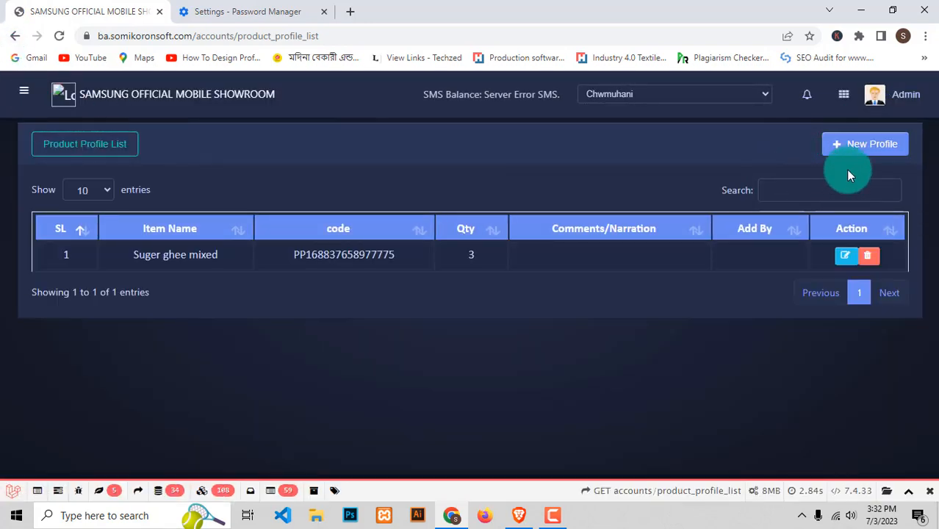
pyautogui.click(852, 140)
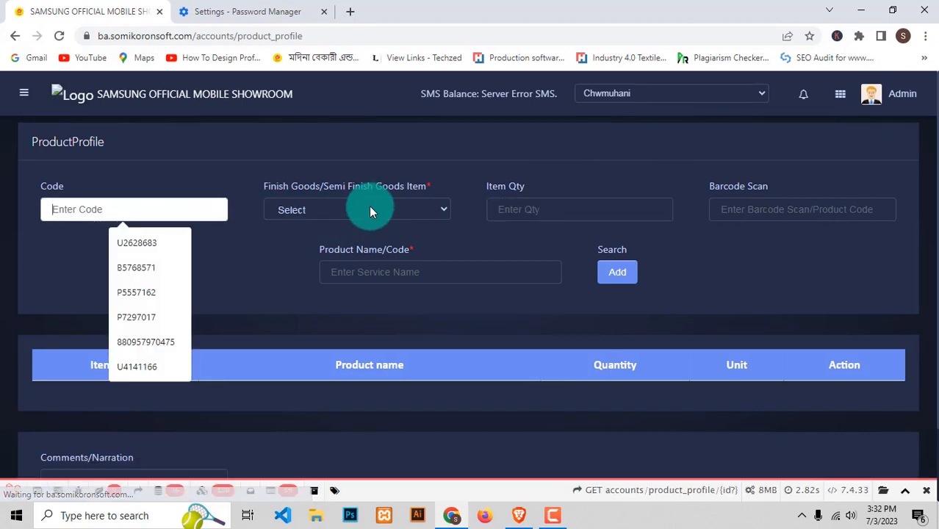
pyautogui.click(354, 212)
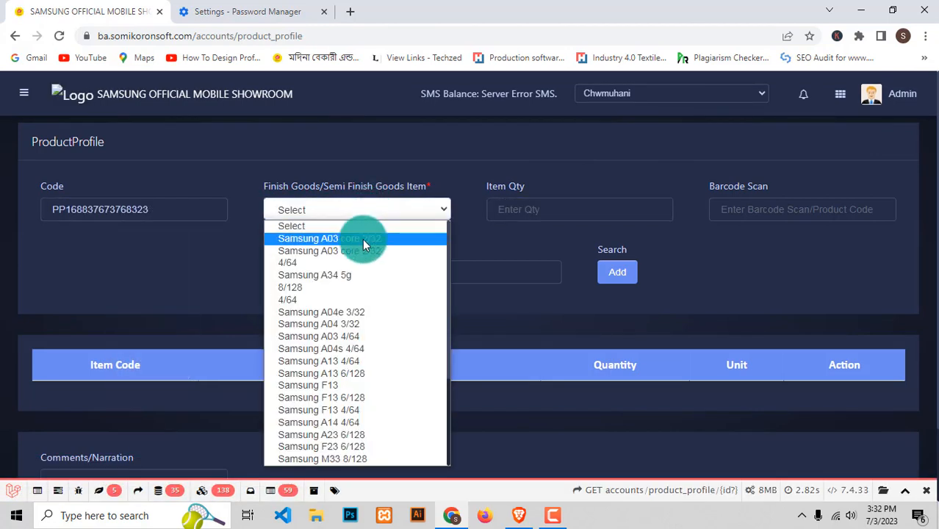
pyautogui.press('Down')
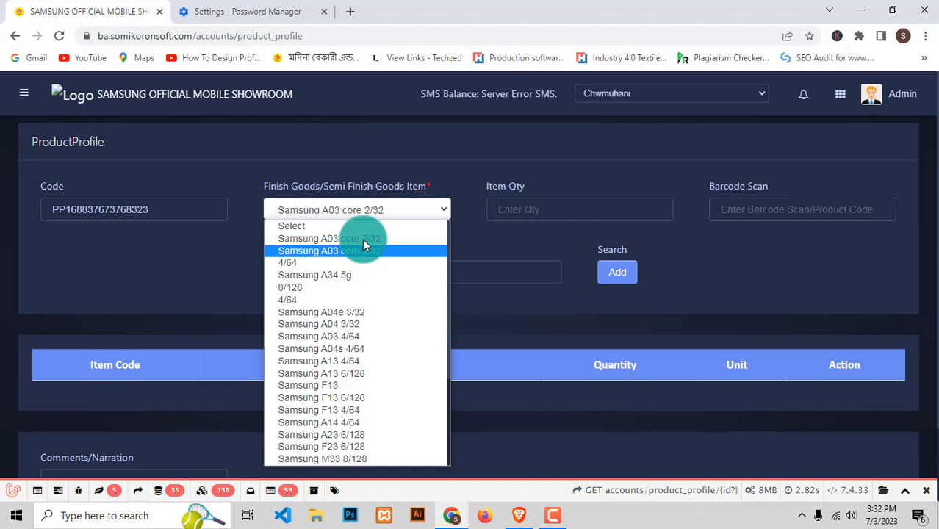
pyautogui.click(258, 230)
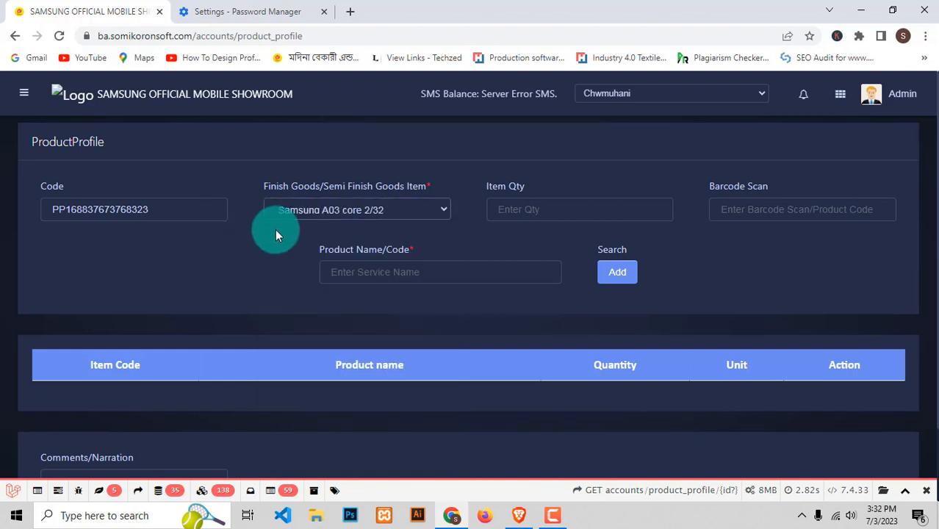
pyautogui.click(320, 201)
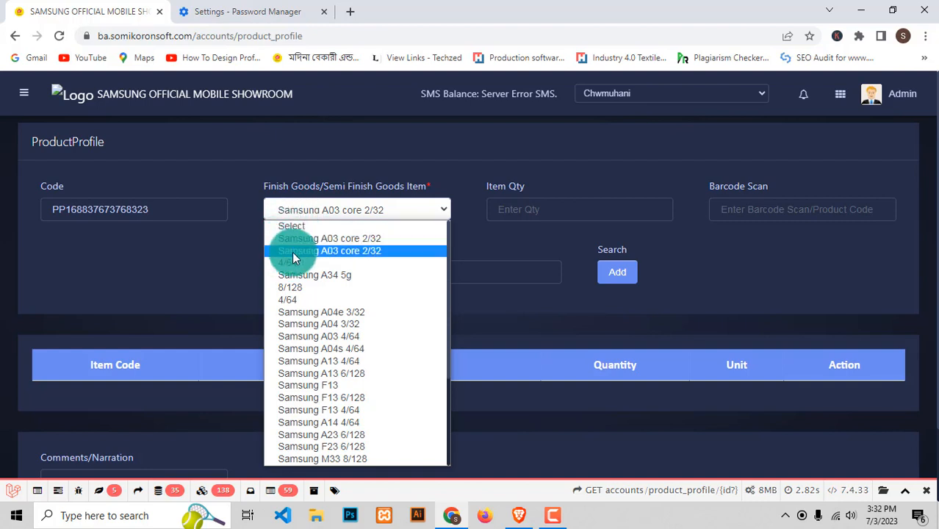
pyautogui.click(371, 199)
# - Choose Toast 500gm as the product profile's finish goods item and set its item quantity to 100
pyautogui.click(373, 203)
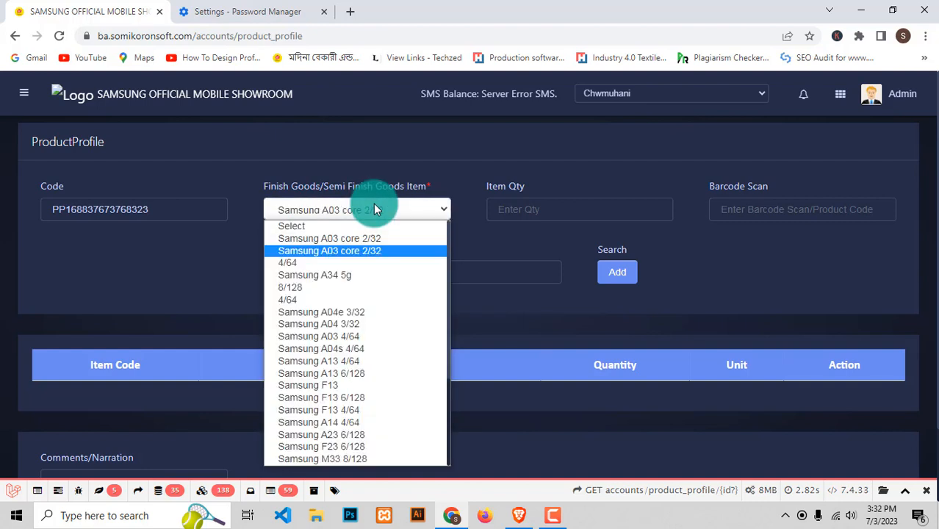
pyautogui.press('End')
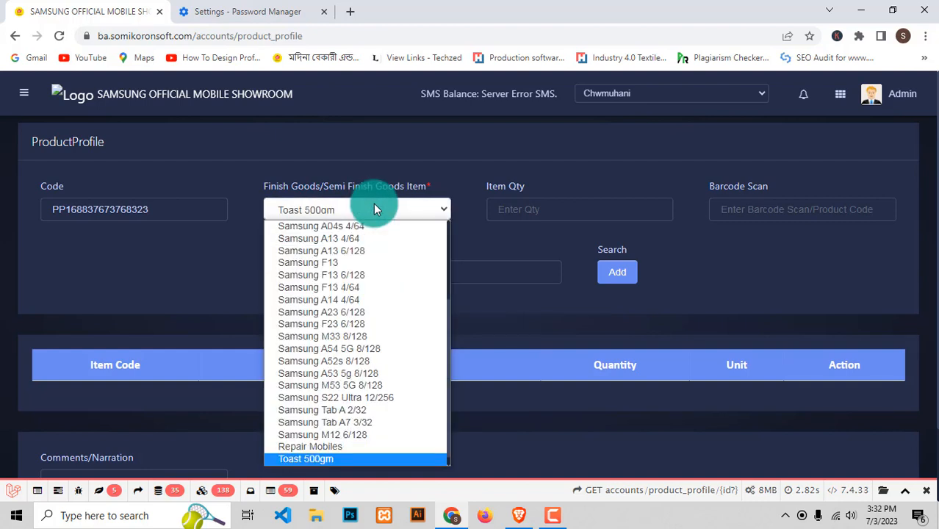
pyautogui.click(373, 204)
pyautogui.click(542, 209)
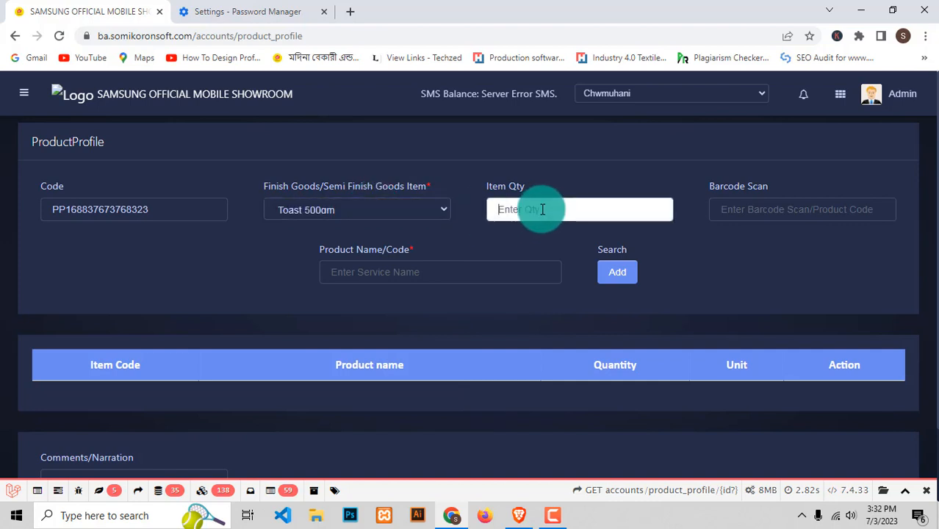
pyautogui.write('1000')
pyautogui.press('BackSpace')
pyautogui.click(776, 209)
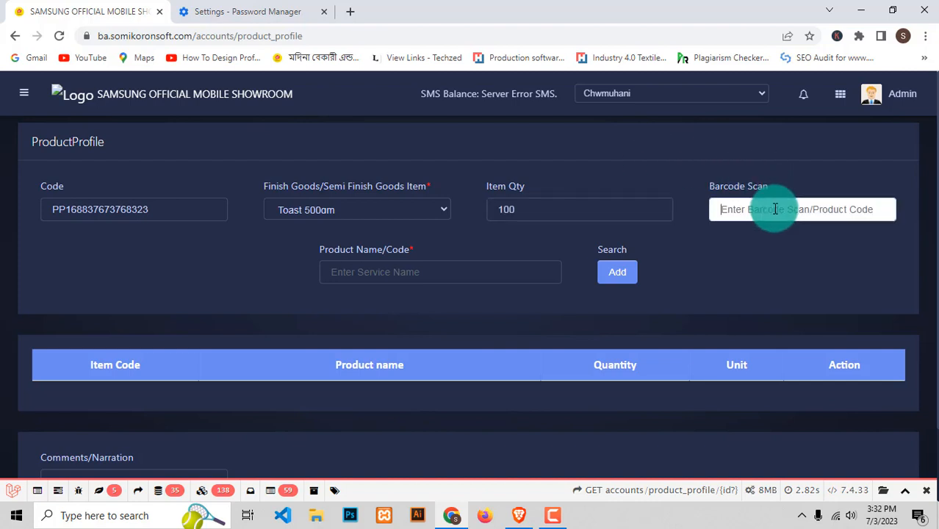
# - Add Flour and Suger ghee mixed as the materials of the Toast 500gm product profile
pyautogui.click(358, 271)
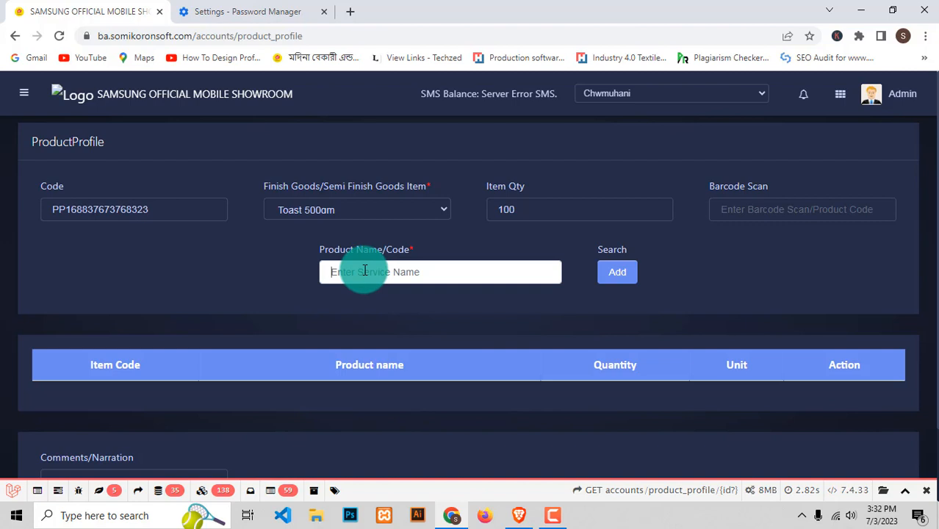
pyautogui.write('flou')
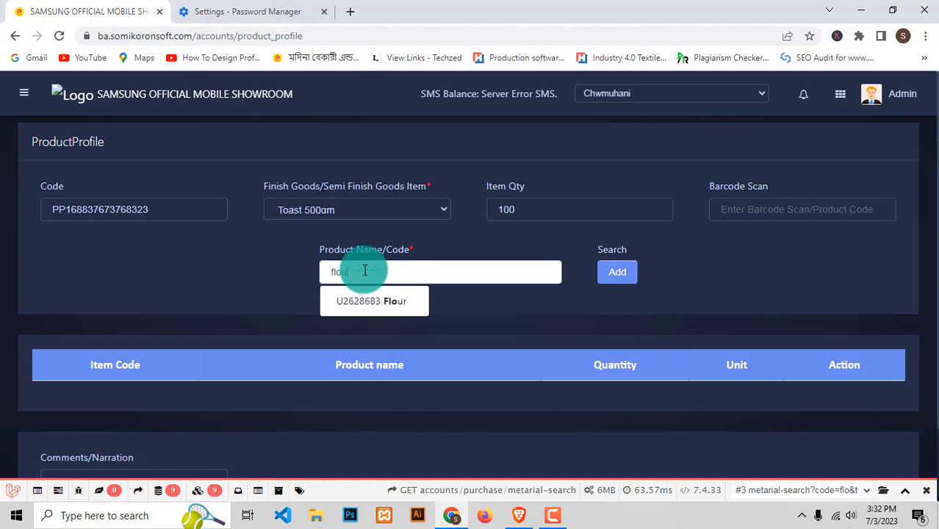
pyautogui.click(364, 303)
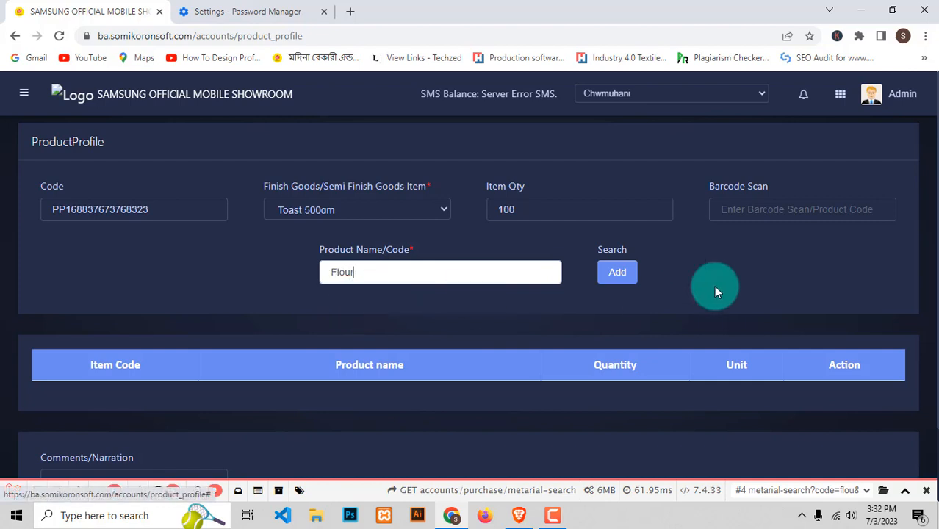
pyautogui.click(631, 269)
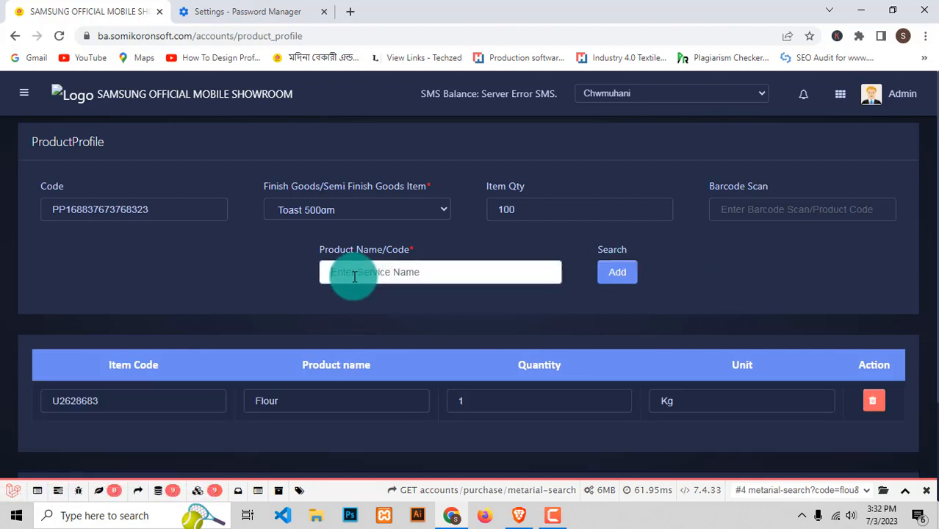
pyautogui.write('suger')
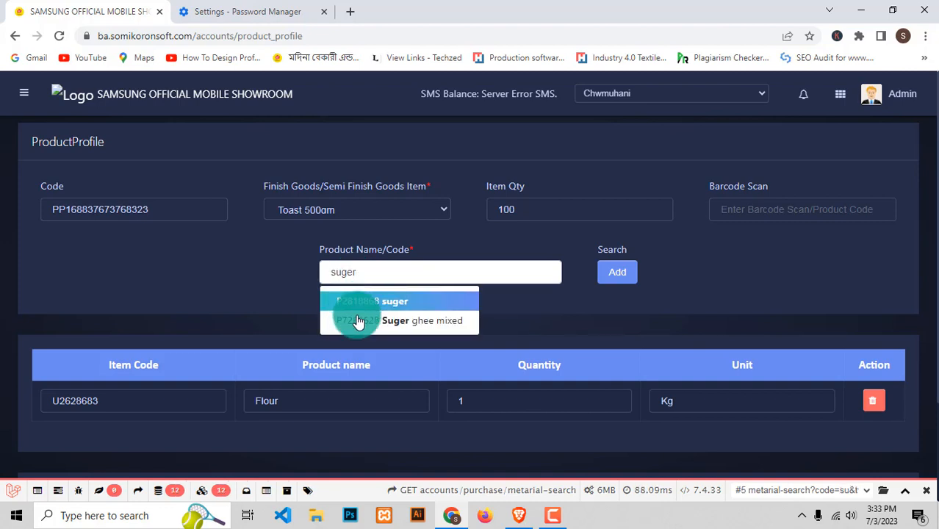
pyautogui.click(391, 322)
pyautogui.click(610, 269)
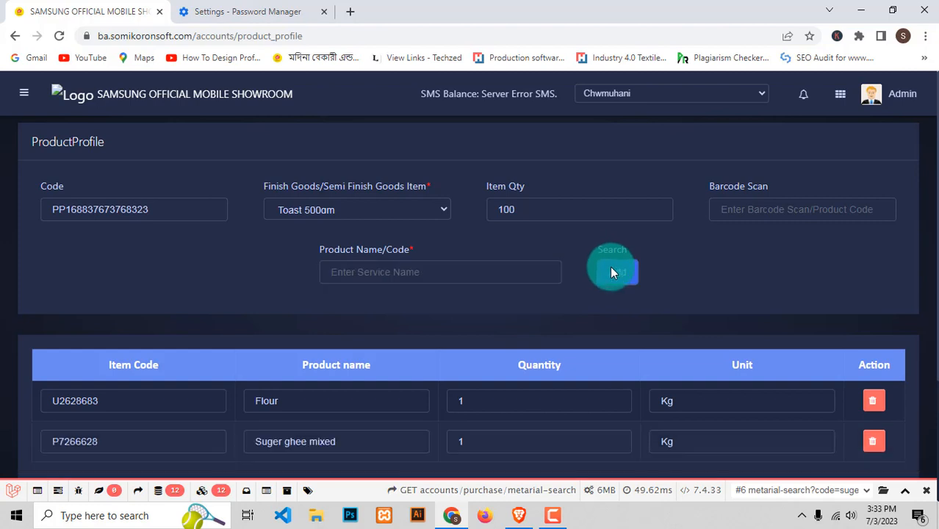
# - Set the material quantities to 3 Kg for Suger ghee mixed and 10 Kg for Flour
pyautogui.scroll(-2, 608, 356)
pyautogui.scroll(2, 545, 425)
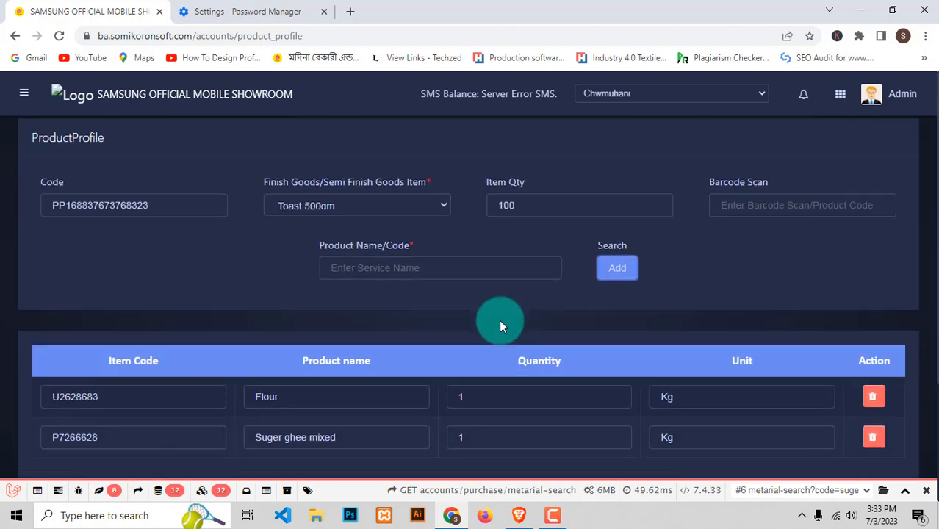
pyautogui.scroll(-1, 499, 324)
pyautogui.moveTo(468, 375); pyautogui.dragTo(427, 383)
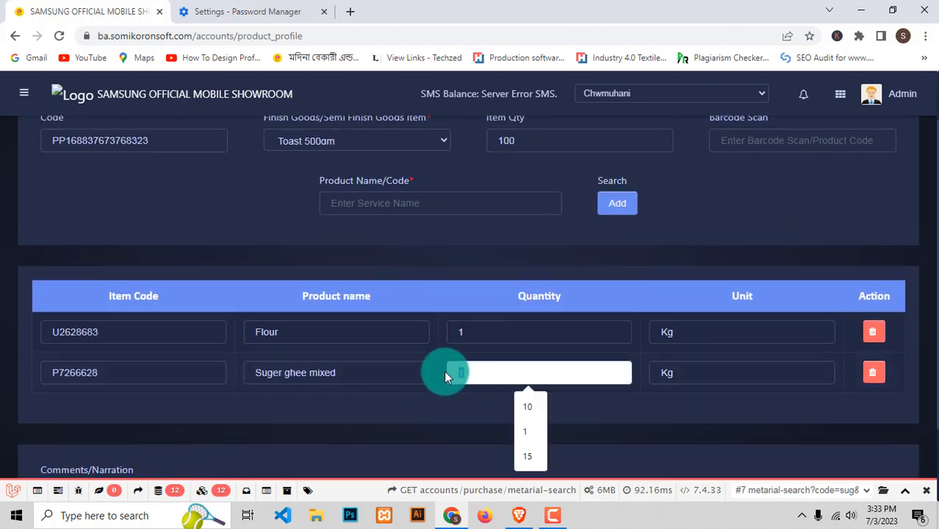
pyautogui.write('3')
pyautogui.click(470, 332)
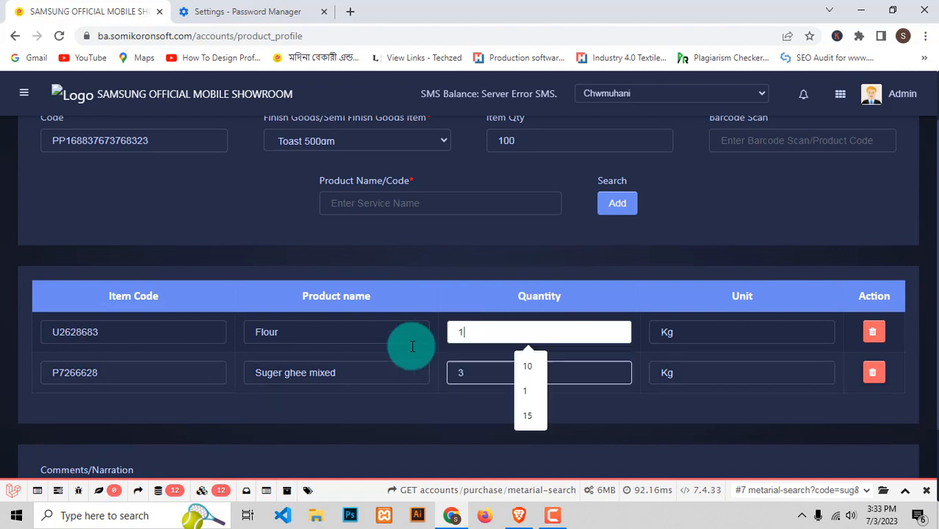
pyautogui.moveTo(413, 347); pyautogui.dragTo(379, 352)
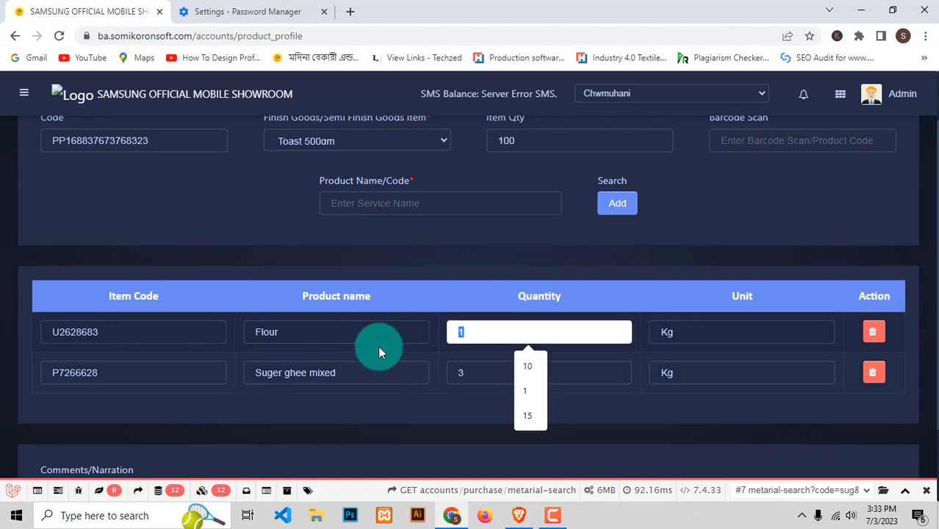
pyautogui.write('10')
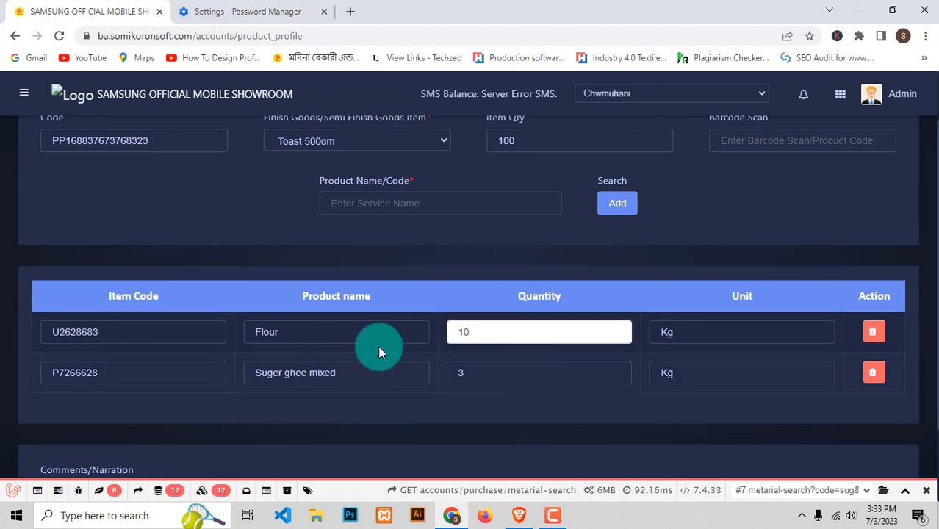
# - Submit the Toast 500gm product profile with the comments left empty, and dismiss the confirmation
pyautogui.scroll(-1, 403, 372)
pyautogui.scroll(-1, 403, 373)
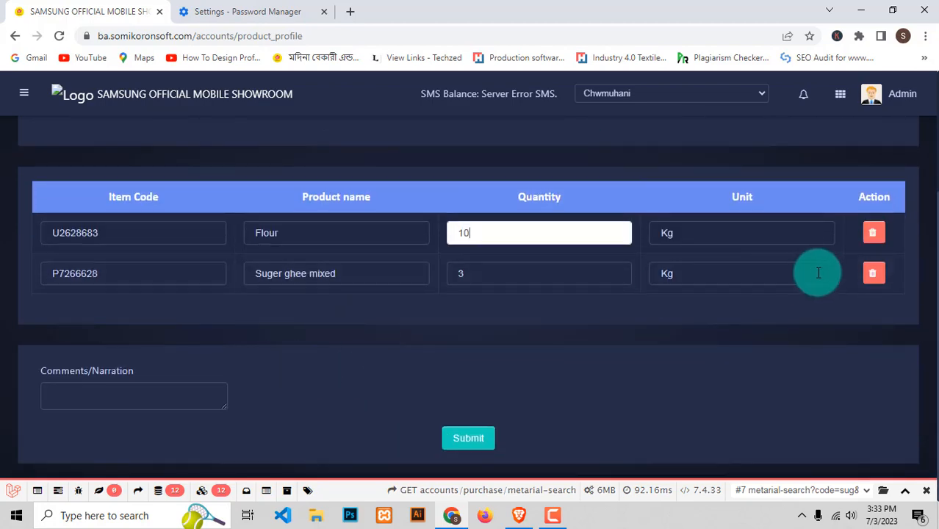
pyautogui.click(450, 442)
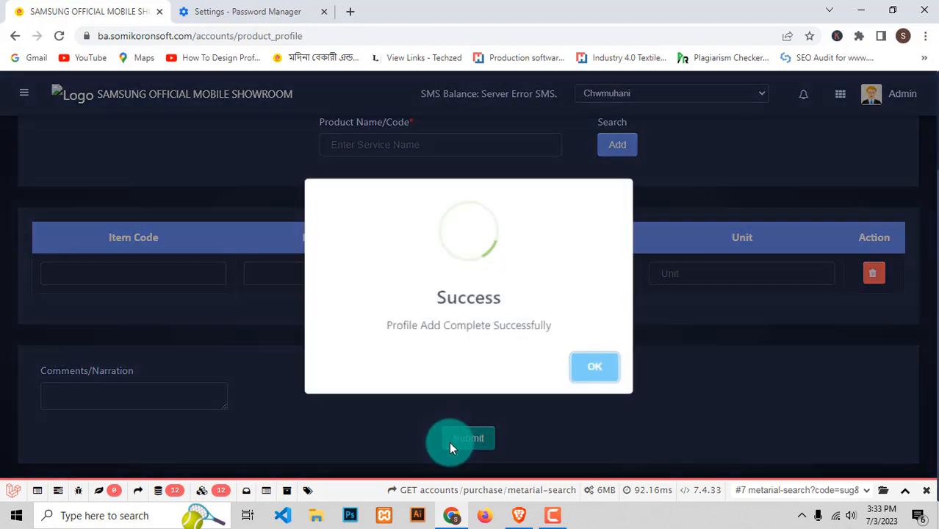
pyautogui.click(590, 370)
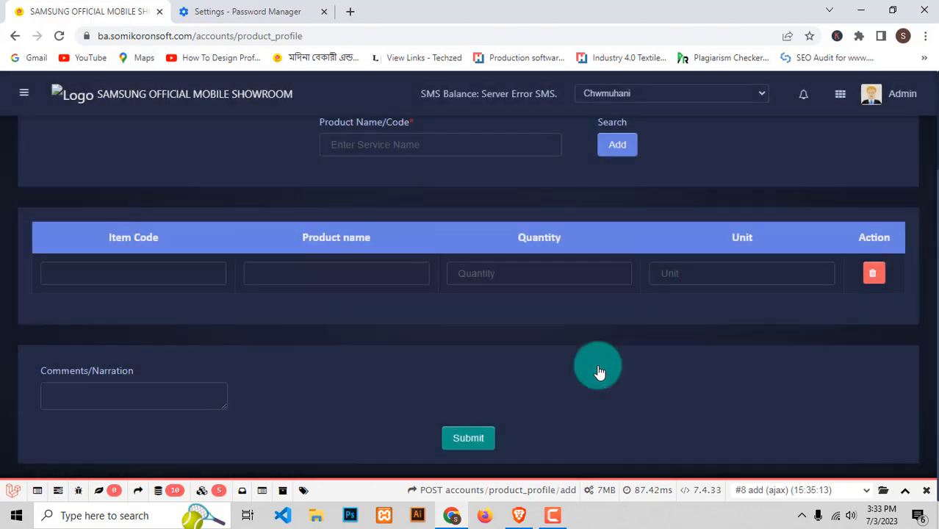
# - Open the product production list and start a new production
pyautogui.scroll(2, 512, 390)
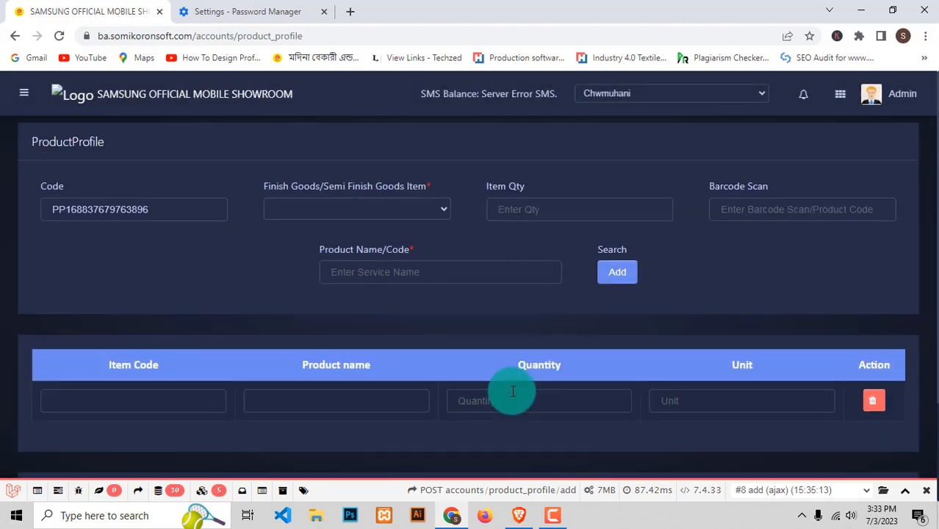
pyautogui.click(28, 94)
pyautogui.scroll(-5, 158, 361)
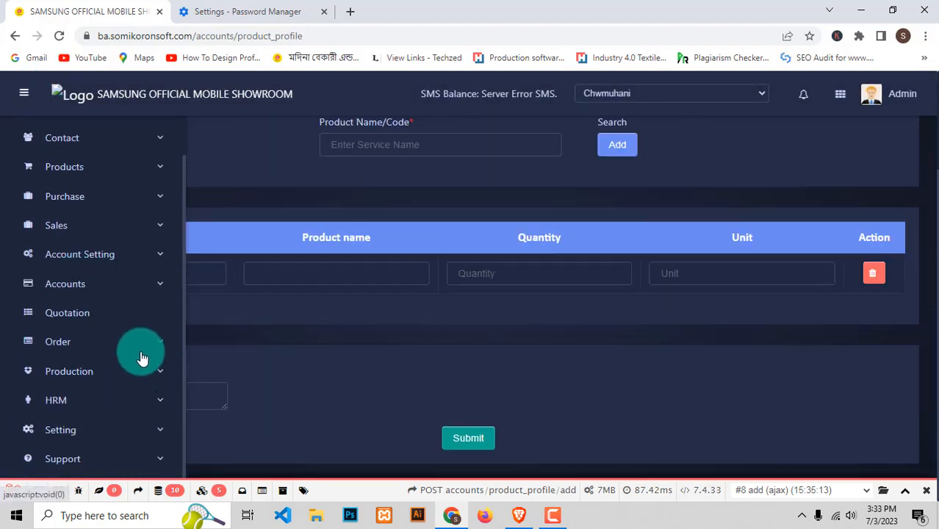
pyautogui.click(122, 176)
pyautogui.click(122, 175)
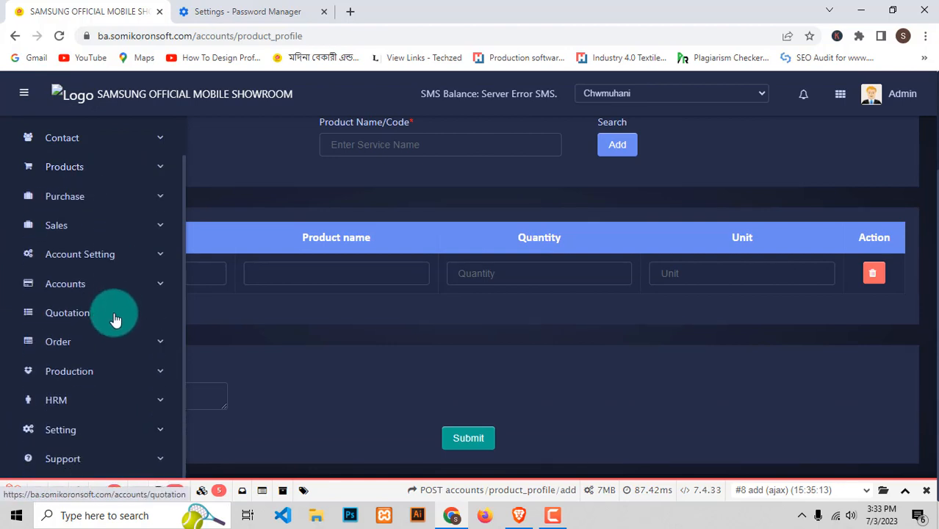
pyautogui.click(88, 377)
pyautogui.scroll(-2, 95, 379)
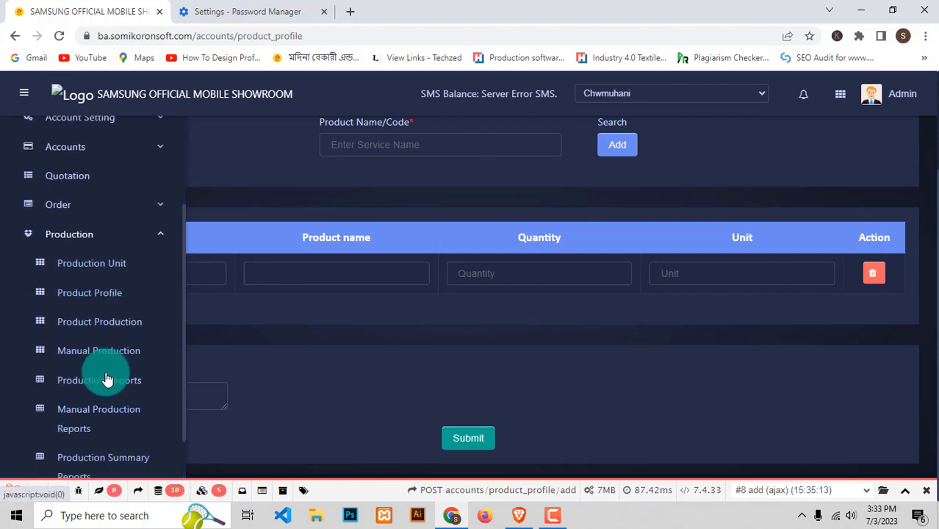
pyautogui.click(87, 324)
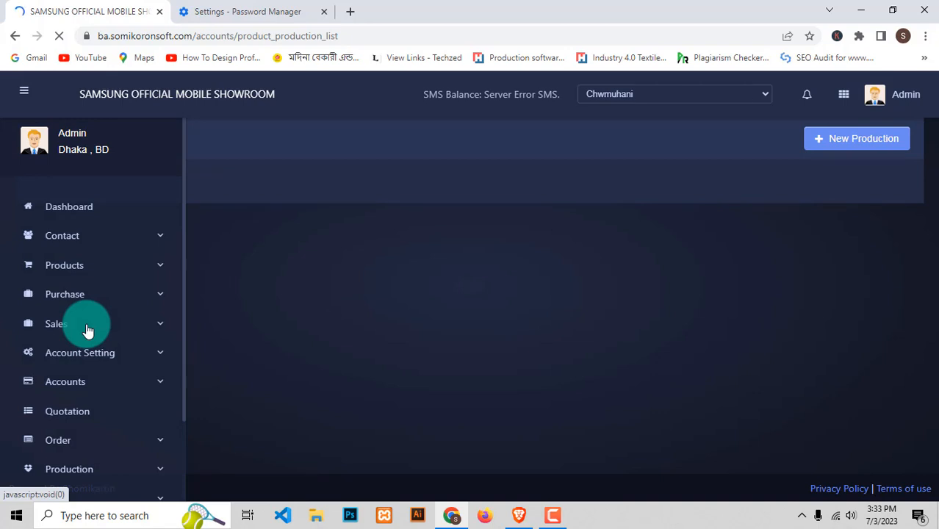
pyautogui.click(23, 92)
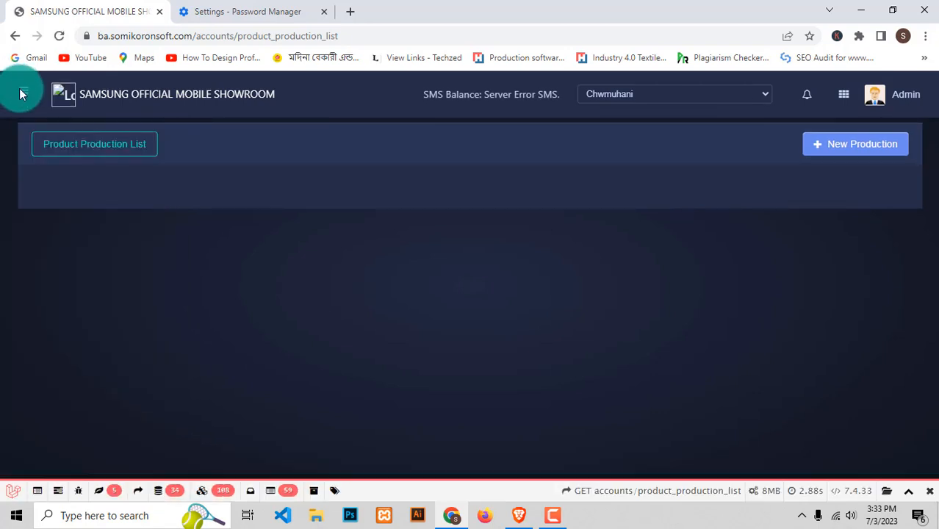
pyautogui.click(817, 149)
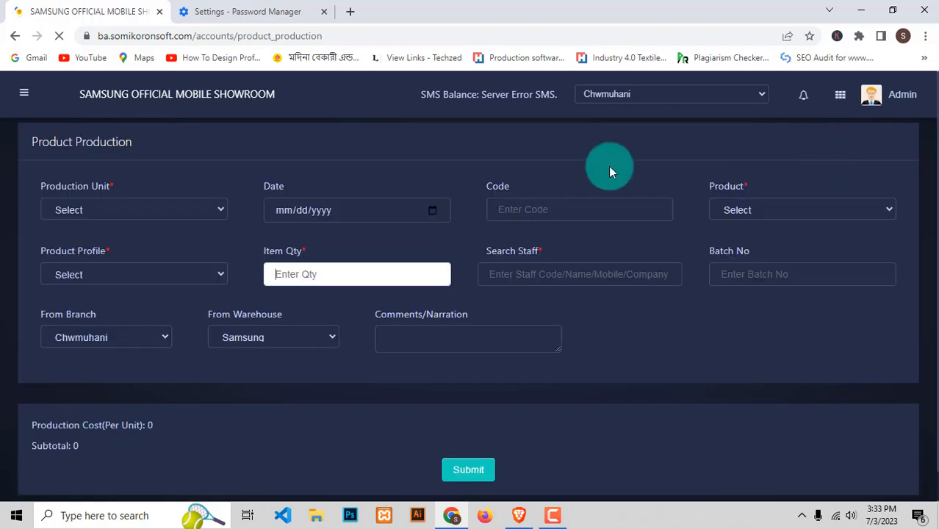
# - Set the production's date to 07/03/2023 and choose Toast 500gm as its product
pyautogui.click(580, 209)
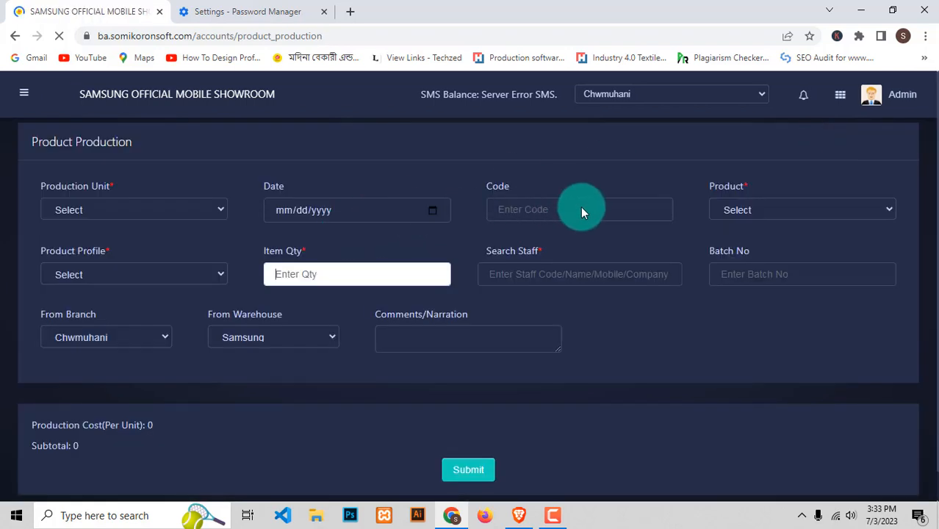
pyautogui.click(435, 213)
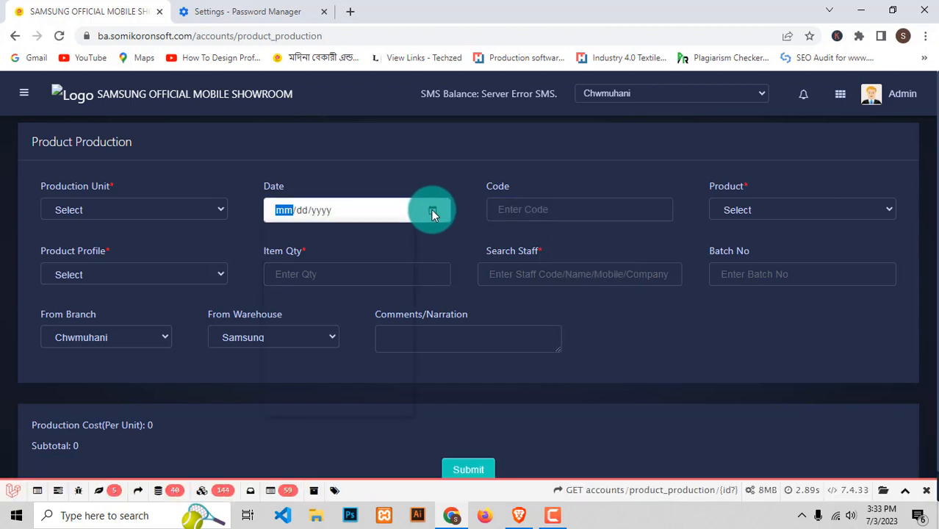
pyautogui.click(622, 183)
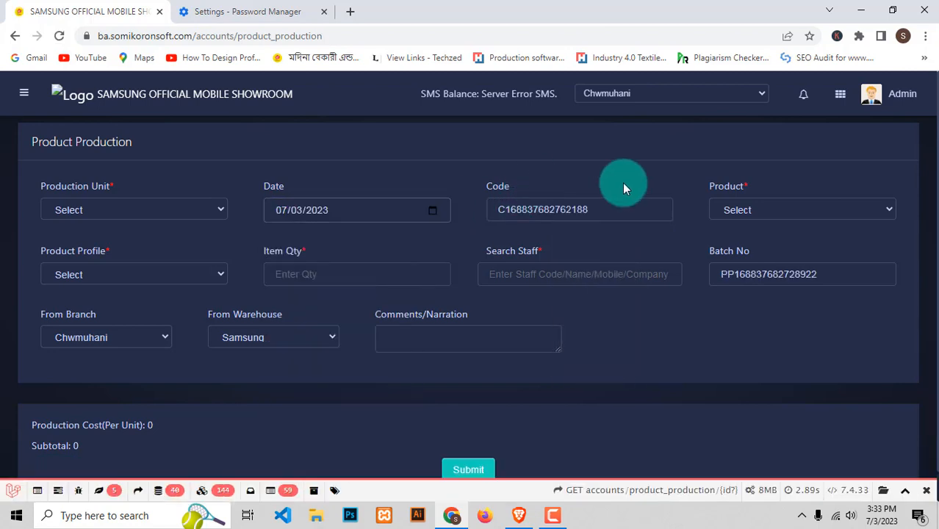
pyautogui.click(772, 211)
pyautogui.click(761, 210)
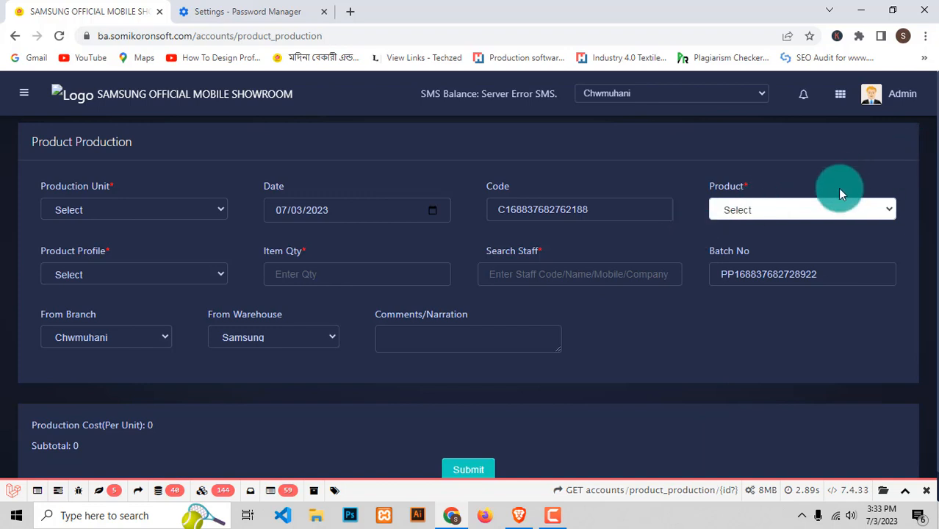
pyautogui.click(814, 214)
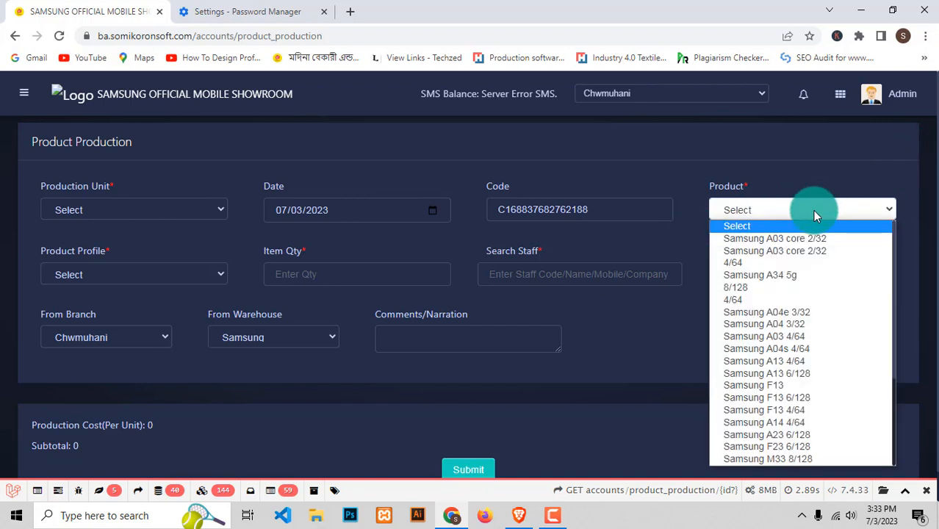
pyautogui.press('t')
pyautogui.press('Return')
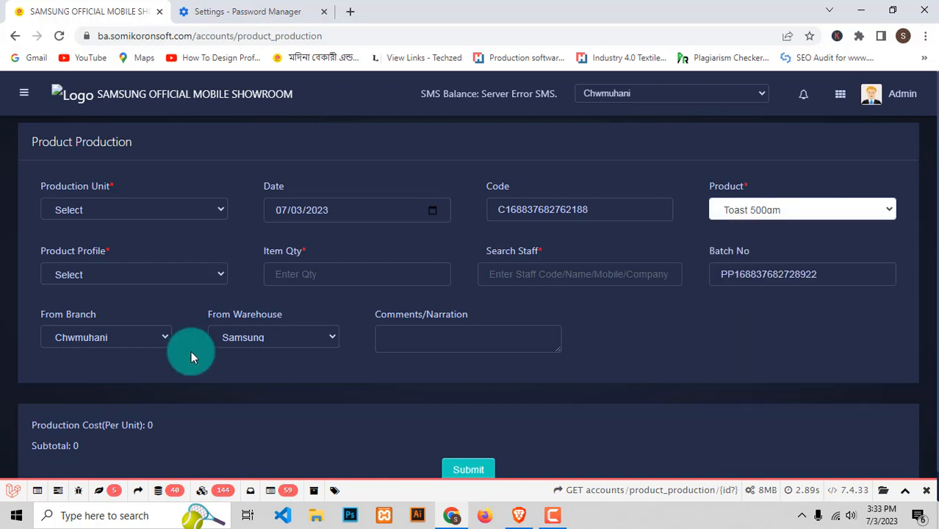
# - Choose the Toast 500gm product profile and set the item quantity to 100
pyautogui.click(145, 279)
pyautogui.click(95, 301)
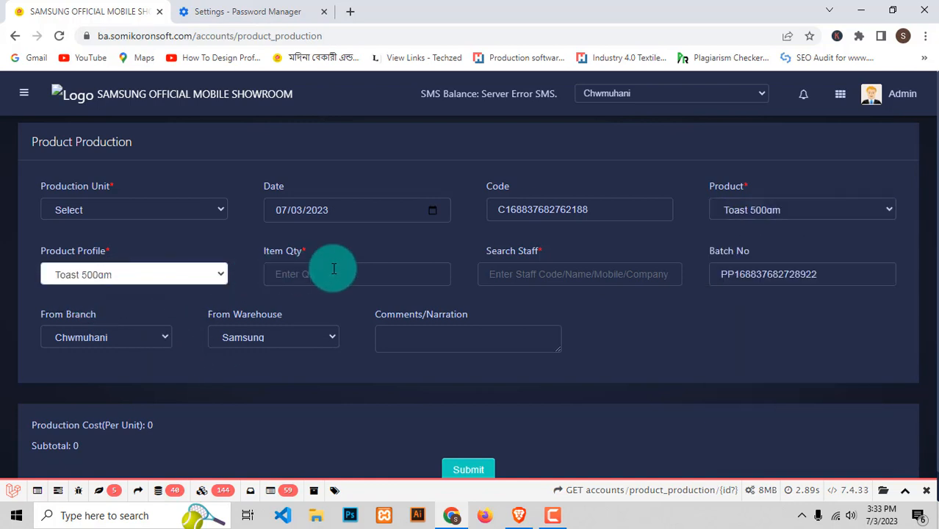
pyautogui.click(336, 269)
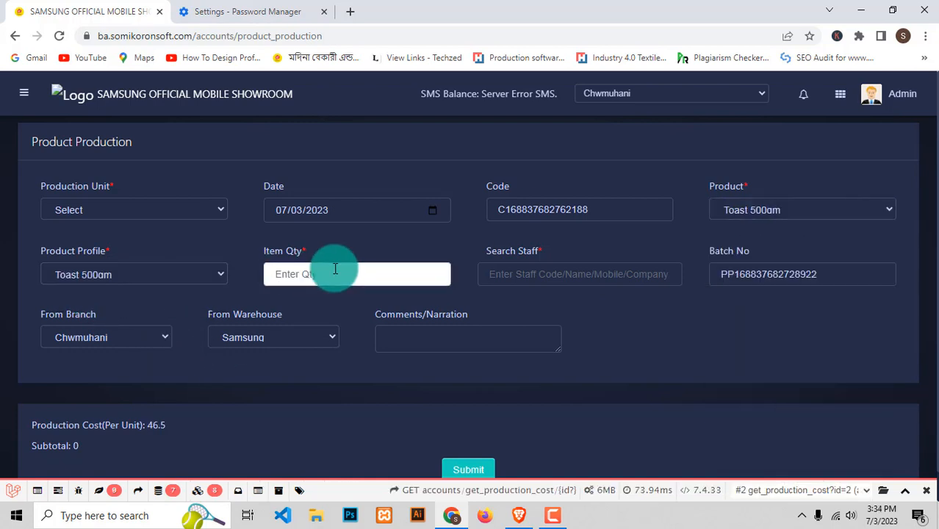
pyautogui.write('50')
pyautogui.click(303, 256)
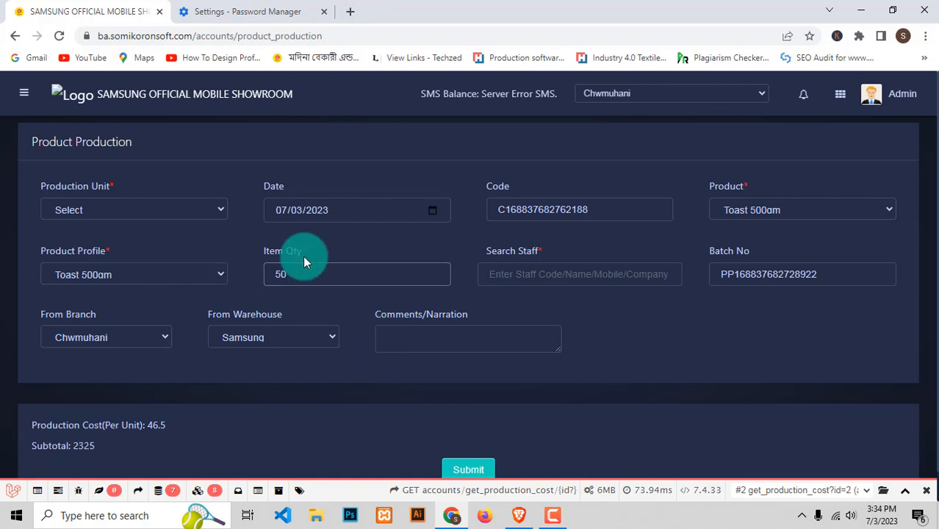
pyautogui.doubleClick(300, 269)
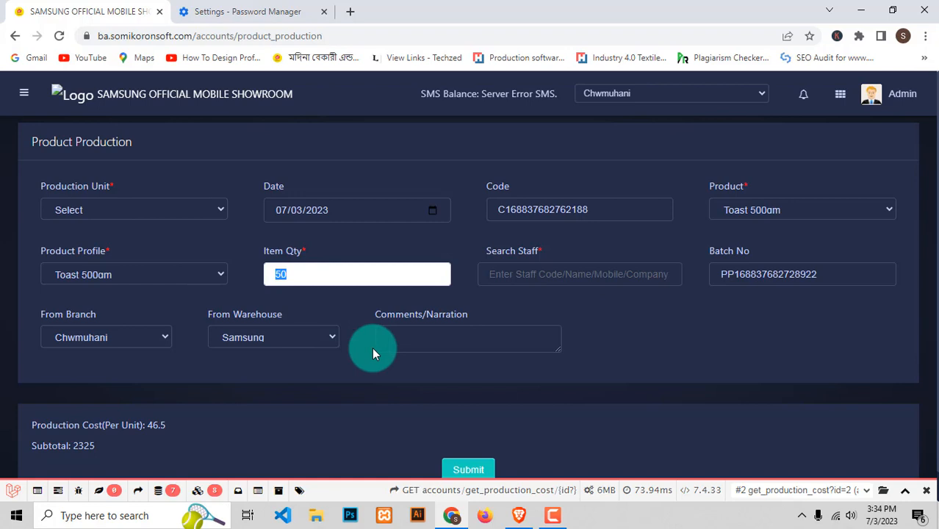
pyautogui.press('BackSpace')
pyautogui.write('100')
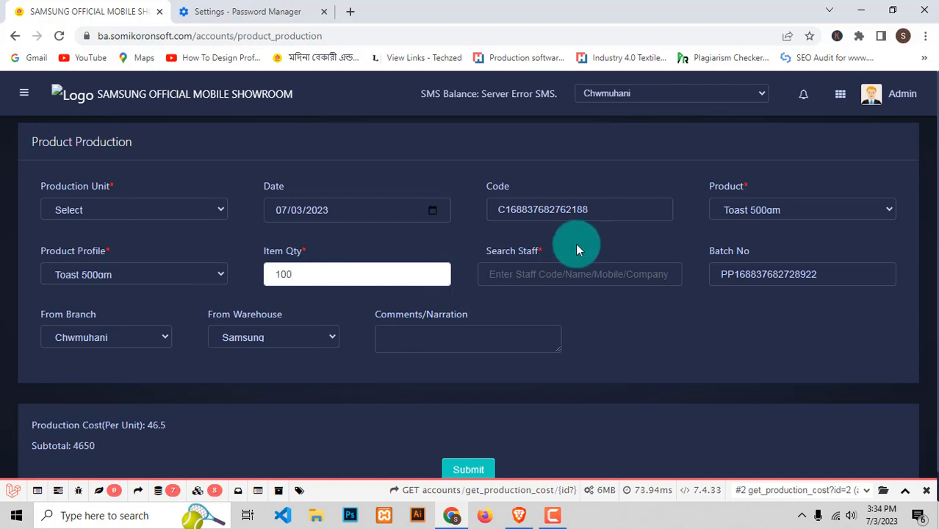
# - Assign the staff member found by searching for "st", and check the production cost per unit and subtotal
pyautogui.click(573, 275)
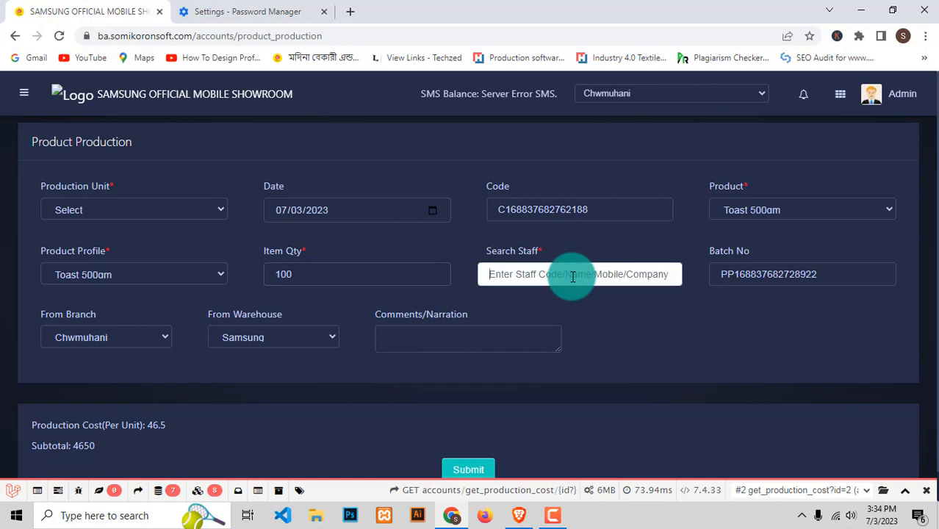
pyautogui.write('st')
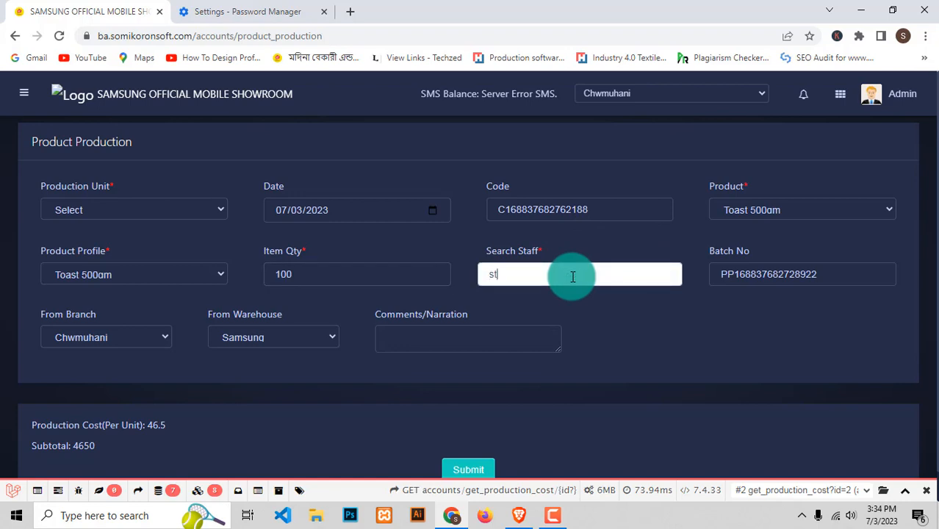
pyautogui.click(571, 310)
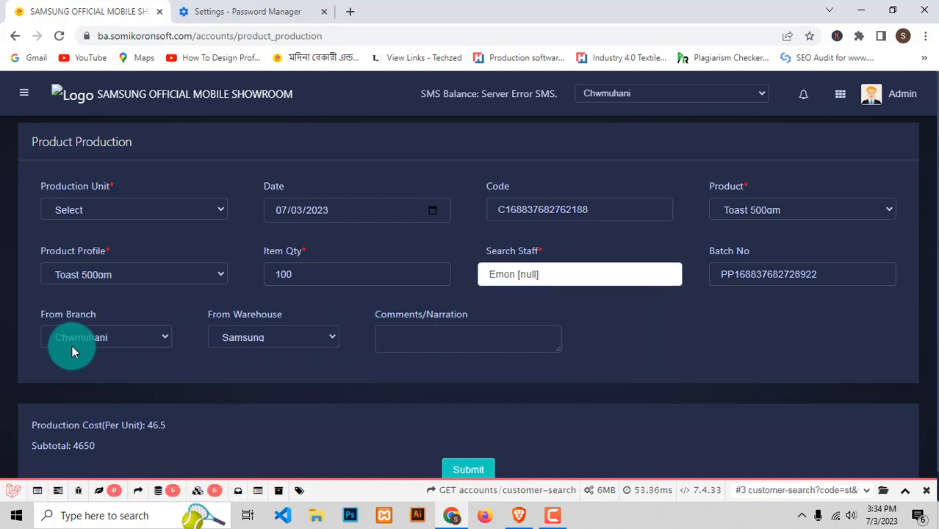
pyautogui.scroll(-1, 546, 425)
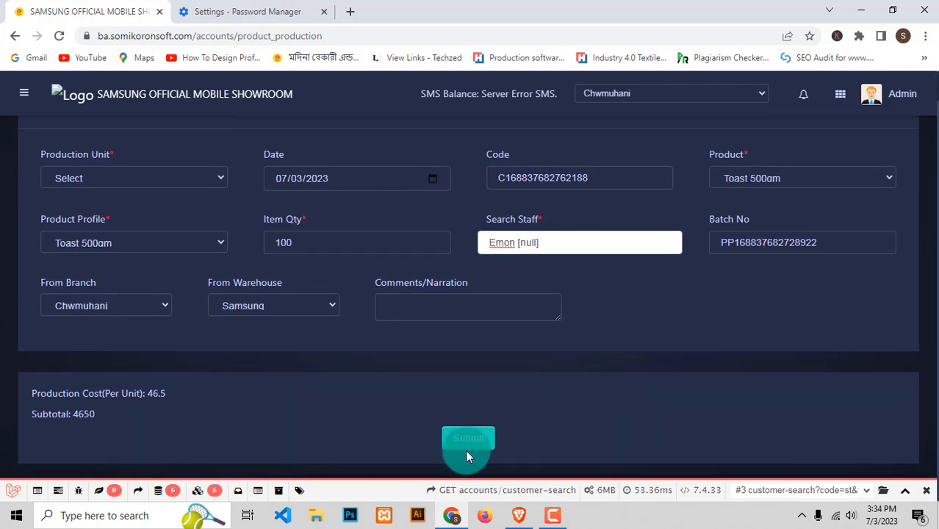
pyautogui.moveTo(147, 404); pyautogui.dragTo(201, 391)
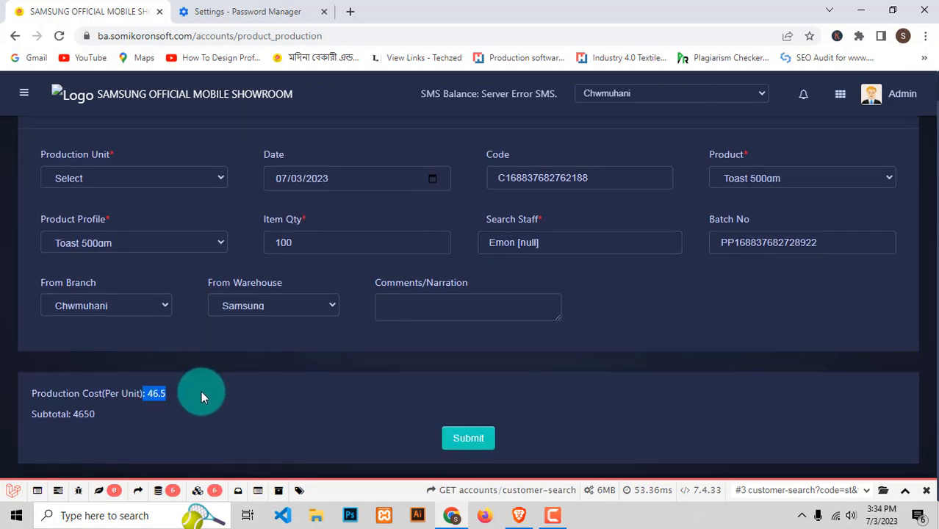
pyautogui.moveTo(61, 413); pyautogui.dragTo(161, 425)
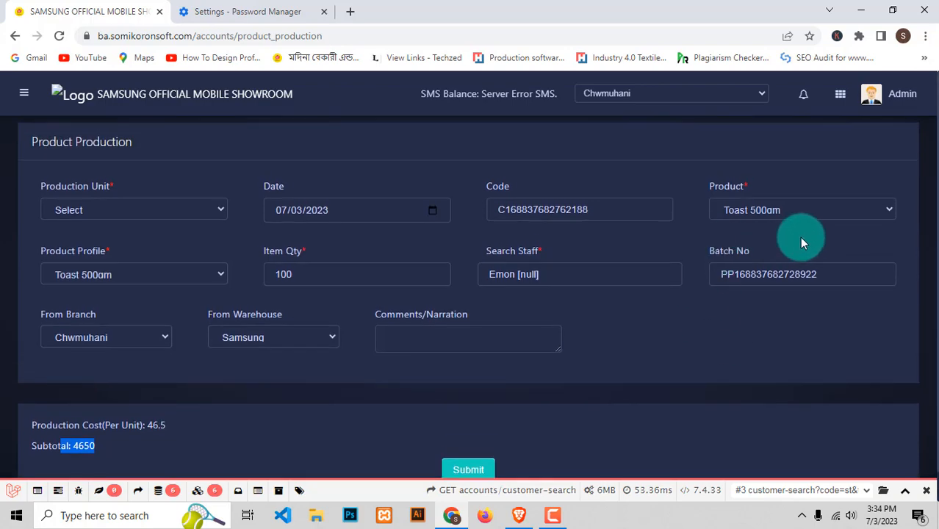
# - Try to submit the Toast 500gm production without a production unit, and dismiss the message
pyautogui.scroll(-1, 507, 415)
pyautogui.click(479, 443)
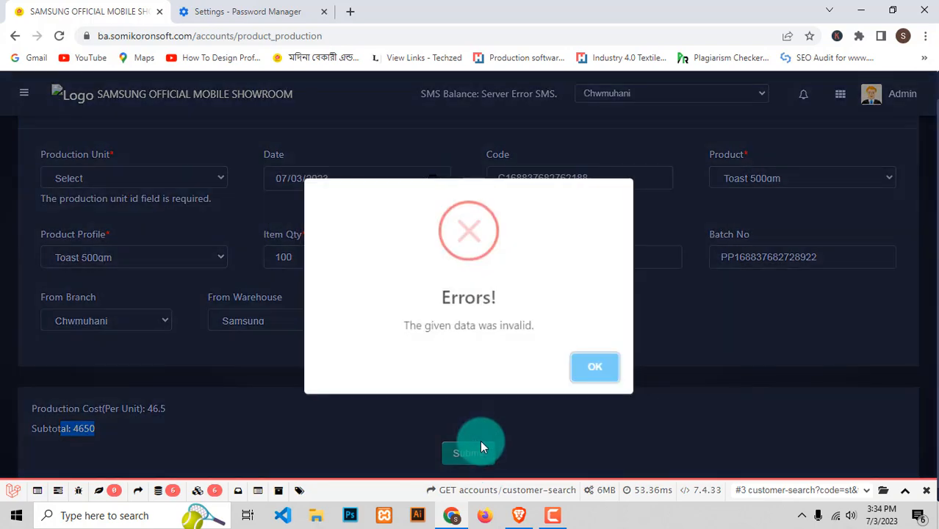
pyautogui.click(592, 370)
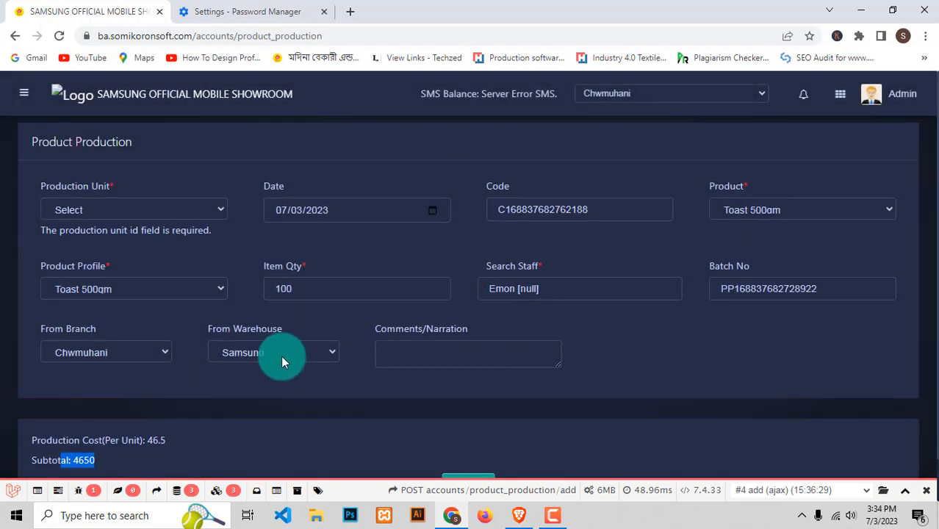
# - Set the production unit to Biscute, submit the Toast 500gm production and dismiss the confirmation
pyautogui.click(165, 220)
pyautogui.click(101, 237)
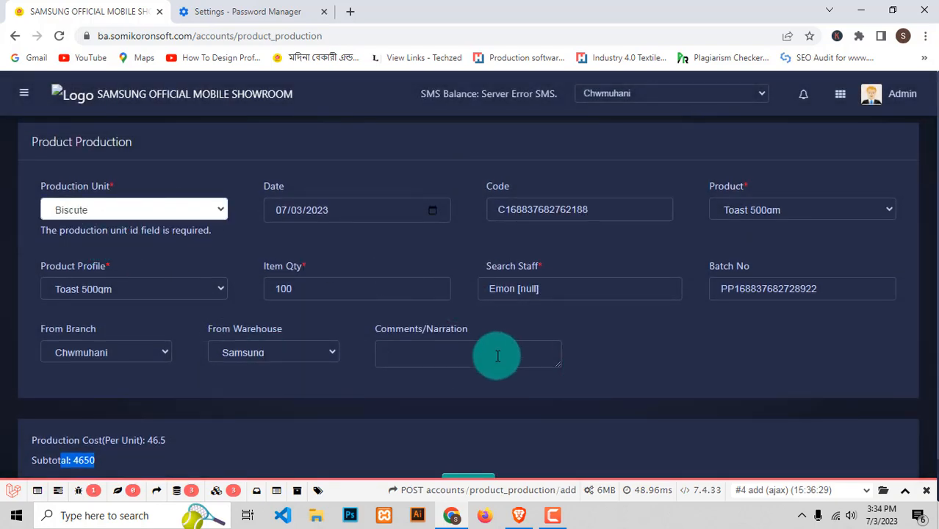
pyautogui.scroll(-1, 494, 357)
pyautogui.click(475, 439)
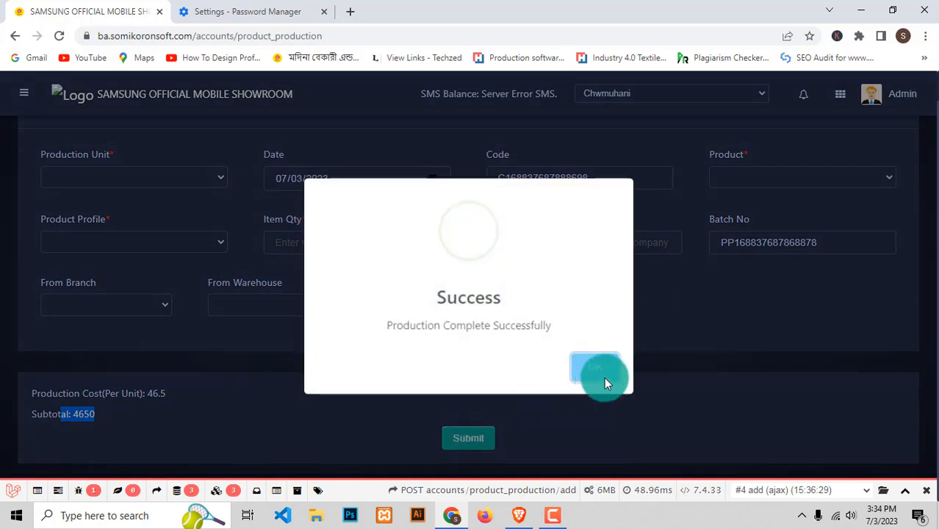
pyautogui.click(611, 375)
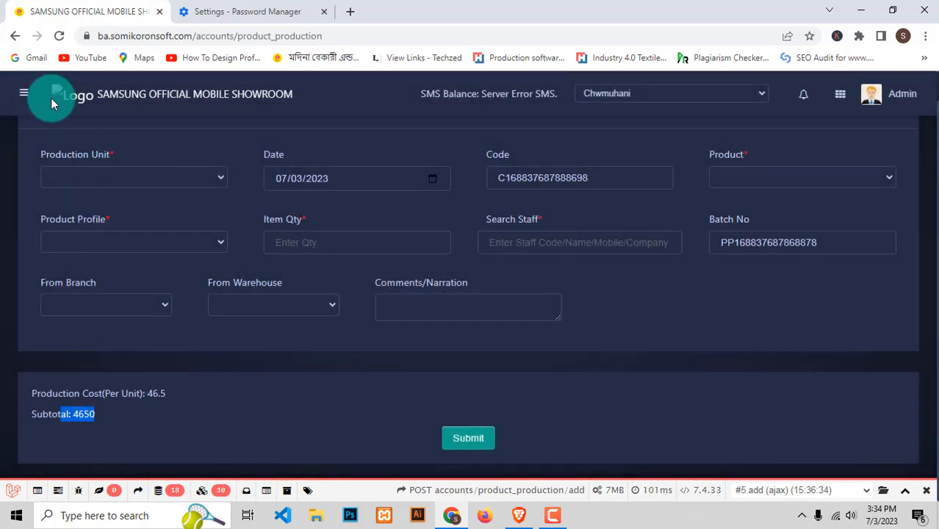
# - Open the products' Stock Report and examine the stock quantities of the finished goods
pyautogui.click(24, 93)
pyautogui.scroll(-2, 81, 319)
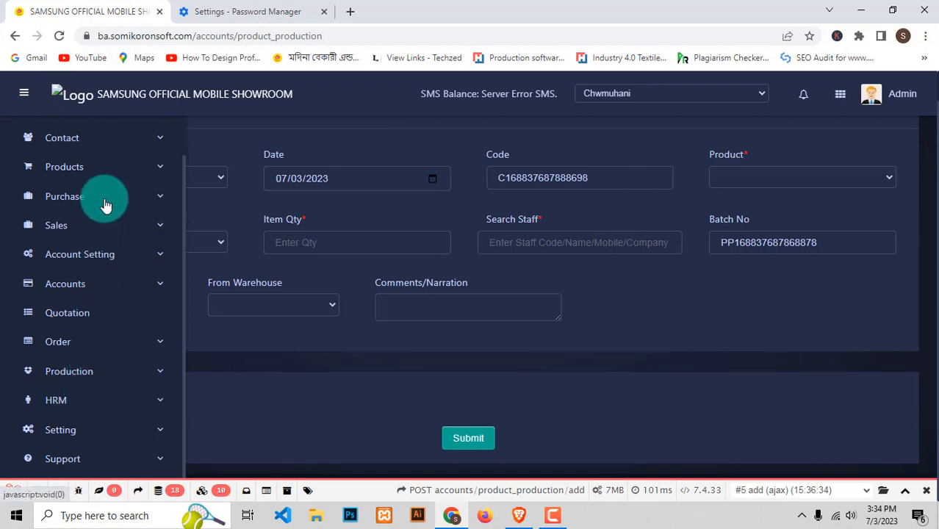
pyautogui.click(108, 169)
pyautogui.scroll(-2, 95, 294)
pyautogui.scroll(1, 84, 249)
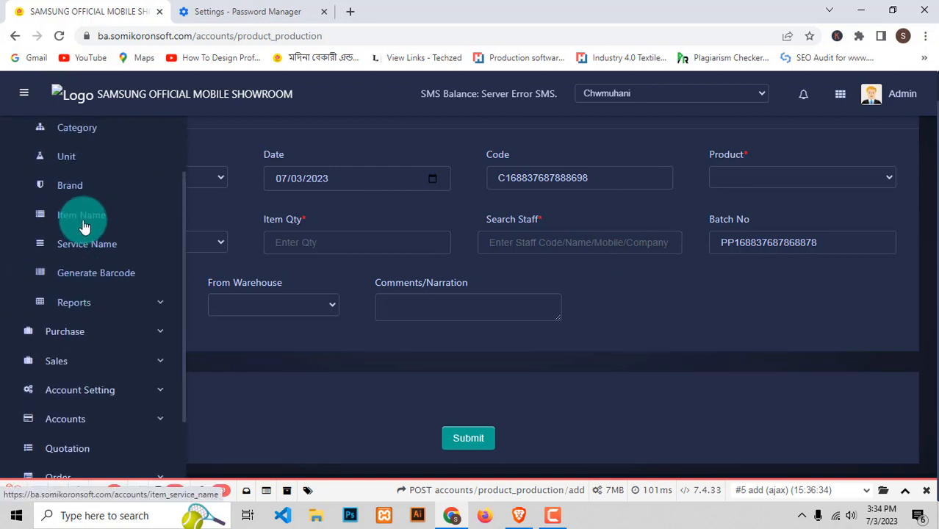
pyautogui.click(105, 312)
pyautogui.scroll(-2, 105, 312)
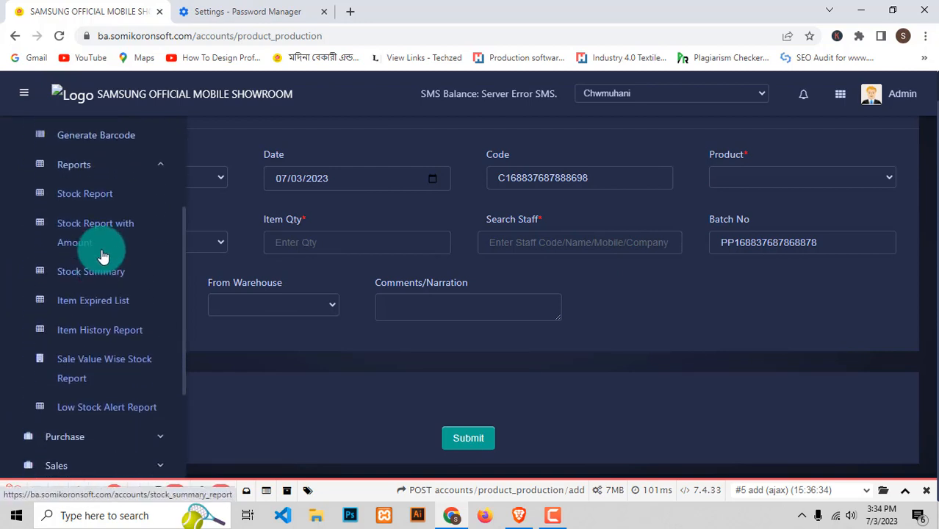
pyautogui.click(92, 195)
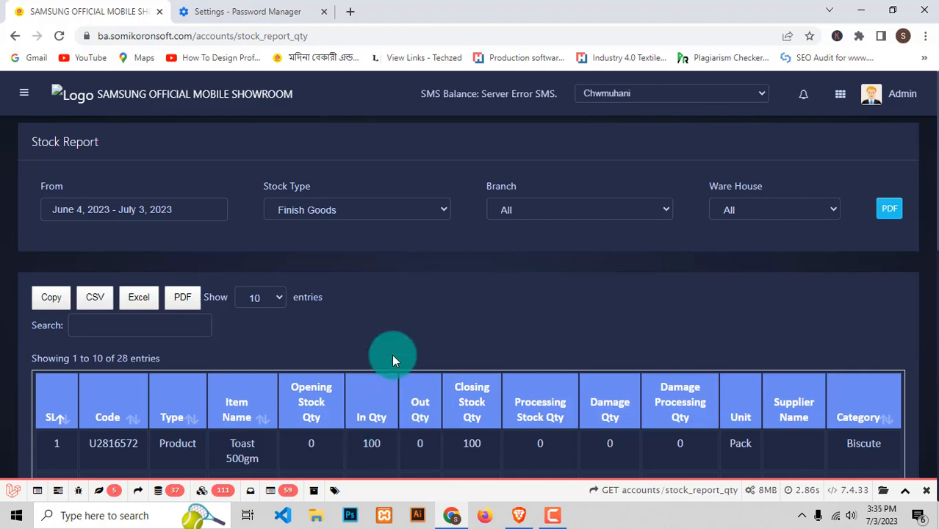
pyautogui.scroll(-8, 607, 319)
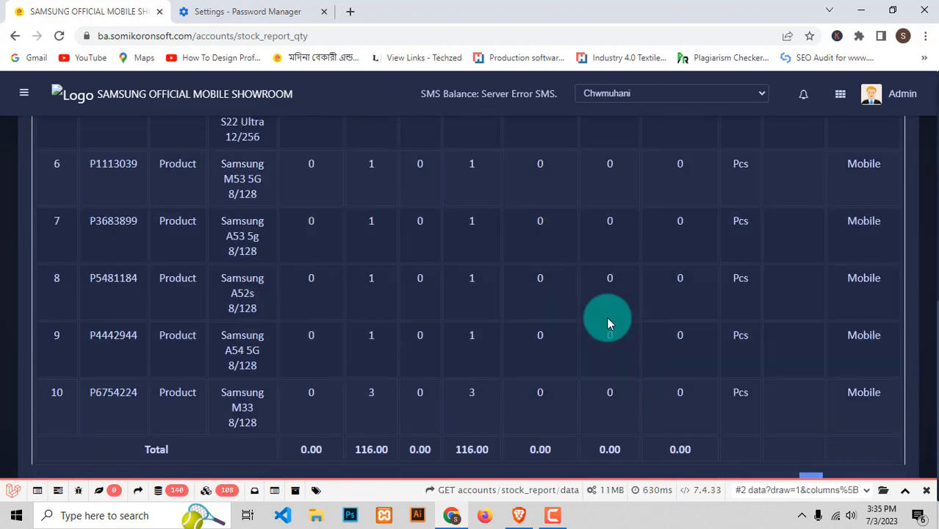
pyautogui.scroll(4, 587, 370)
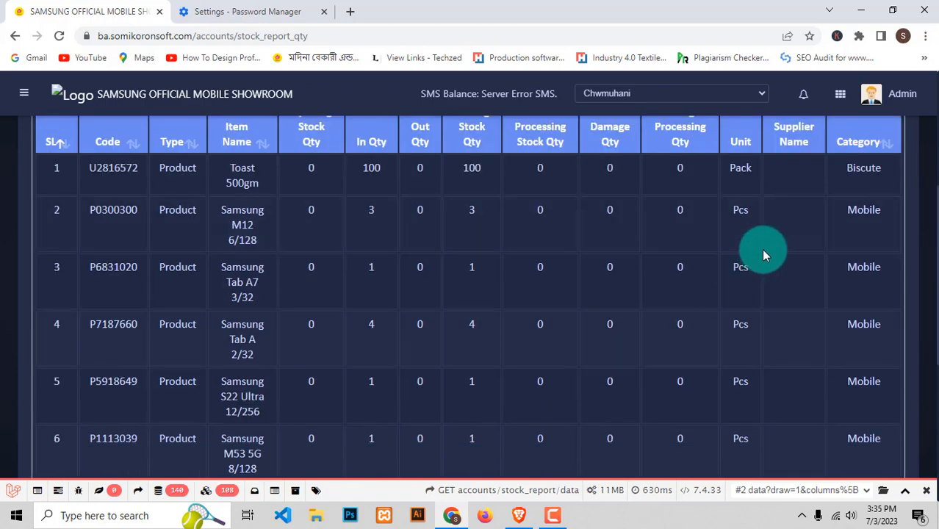
pyautogui.scroll(5, 514, 287)
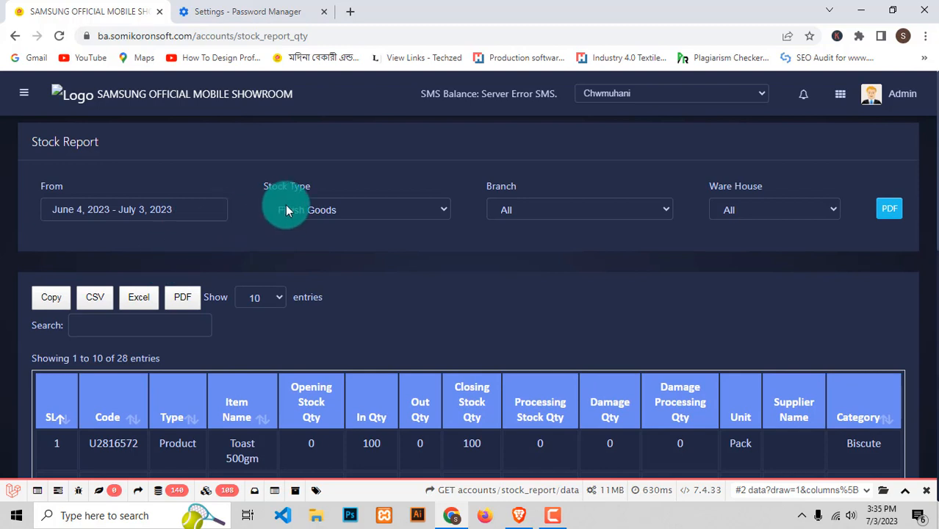
# - Filter the stock report to Raw Material and examine the outgoing and closing quantities of Ghee, suger and Flour
pyautogui.click(294, 209)
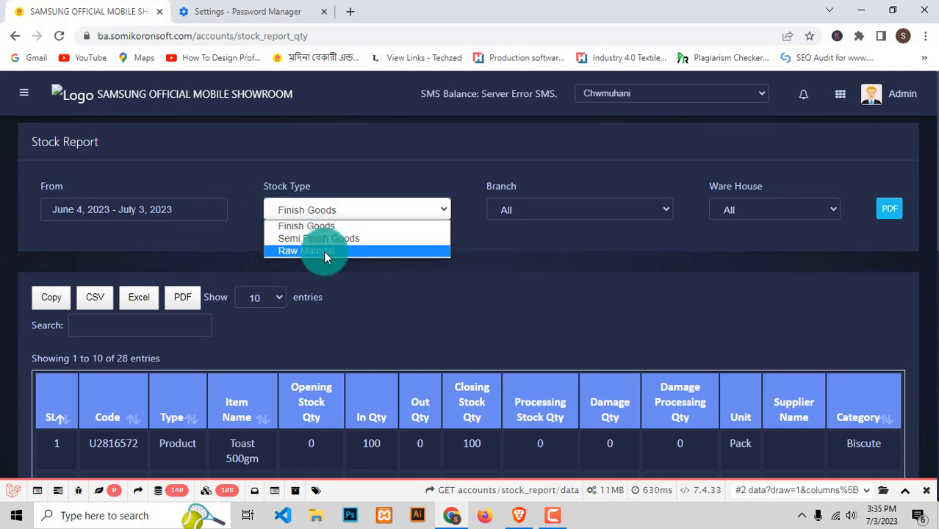
pyautogui.click(324, 251)
pyautogui.scroll(-3, 670, 365)
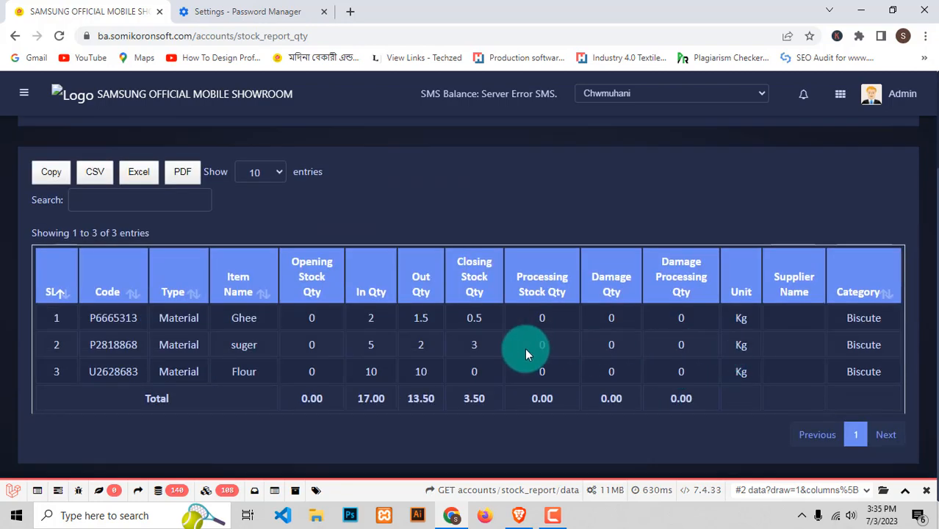
pyautogui.doubleClick(472, 317)
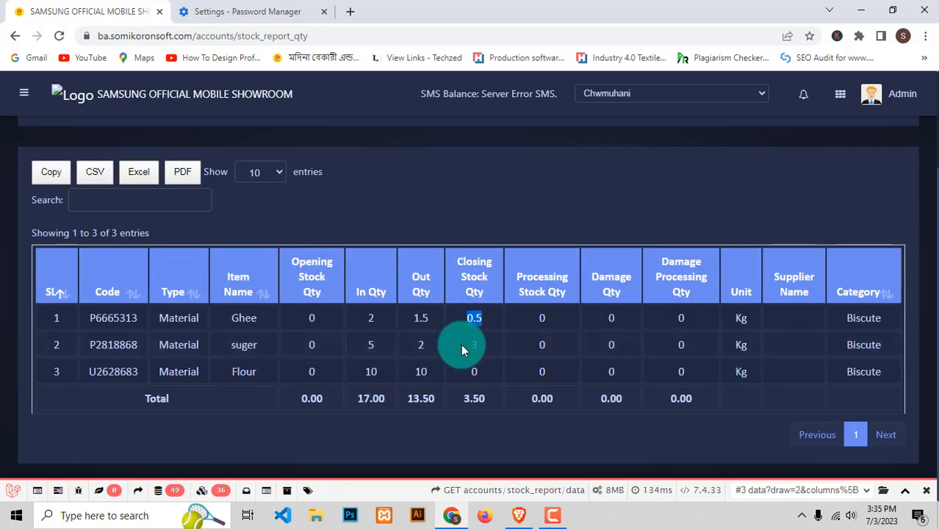
pyautogui.doubleClick(416, 372)
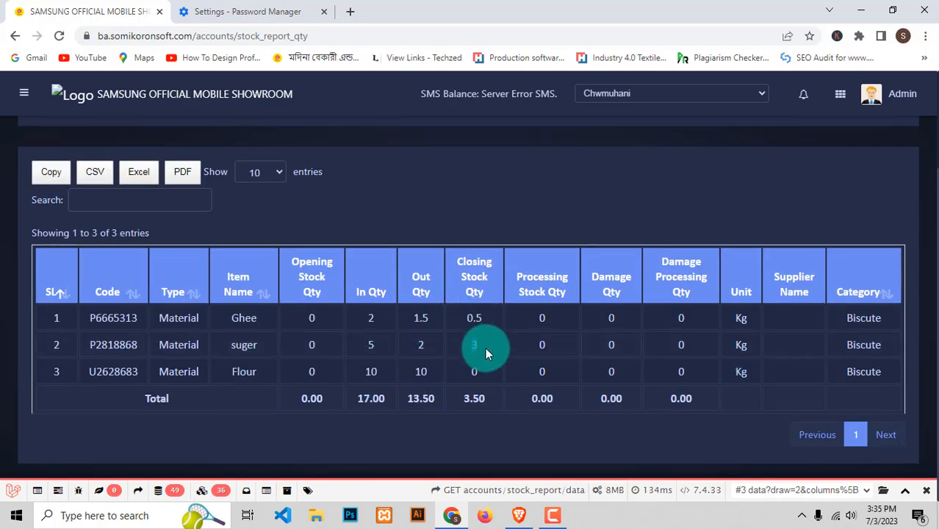
pyautogui.doubleClick(419, 330)
pyautogui.moveTo(510, 327); pyautogui.dragTo(619, 422)
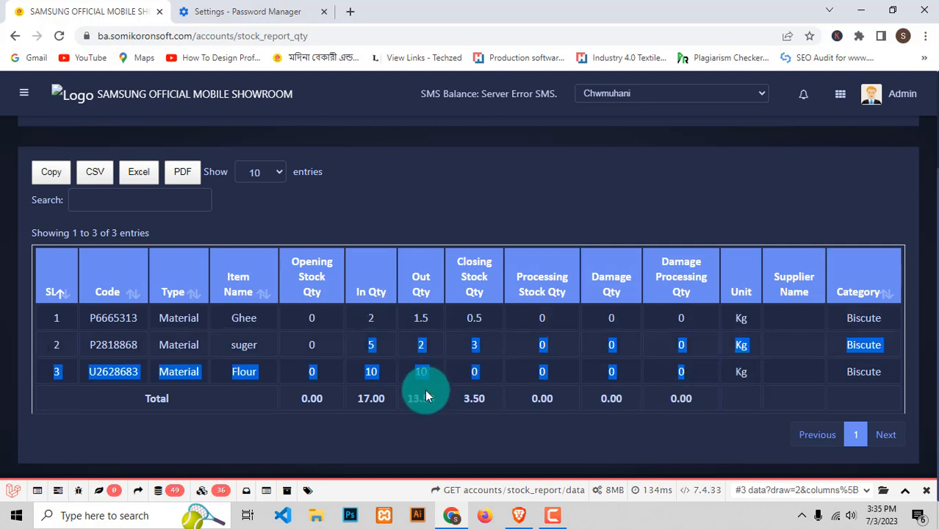
pyautogui.click(347, 129)
# - Open the Manual Production form
pyautogui.click(24, 109)
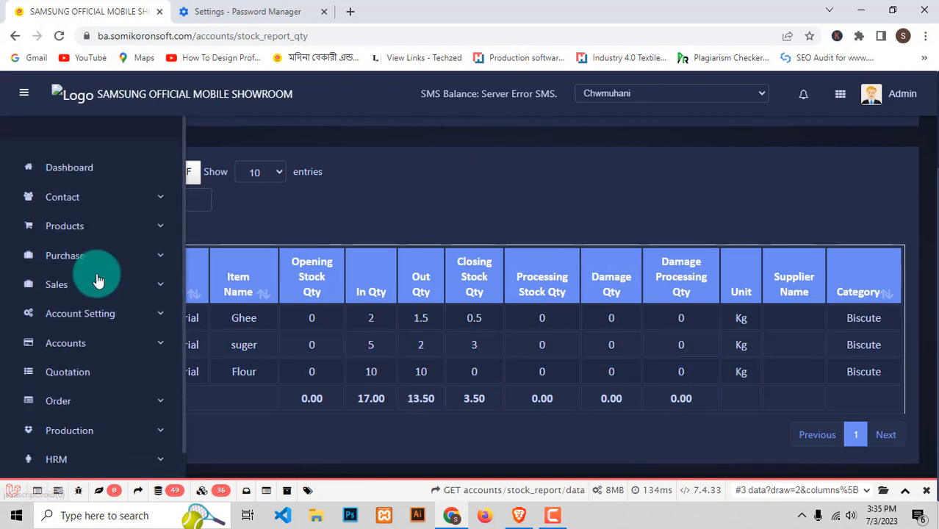
pyautogui.scroll(-1, 99, 283)
pyautogui.click(78, 371)
pyautogui.scroll(-3, 81, 331)
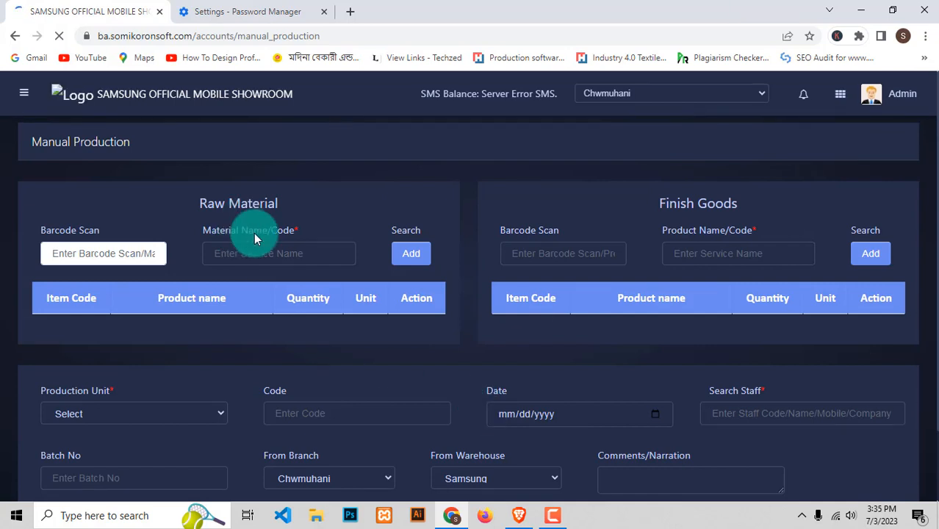
# - Add suger to the raw materials of the manual production
pyautogui.click(276, 255)
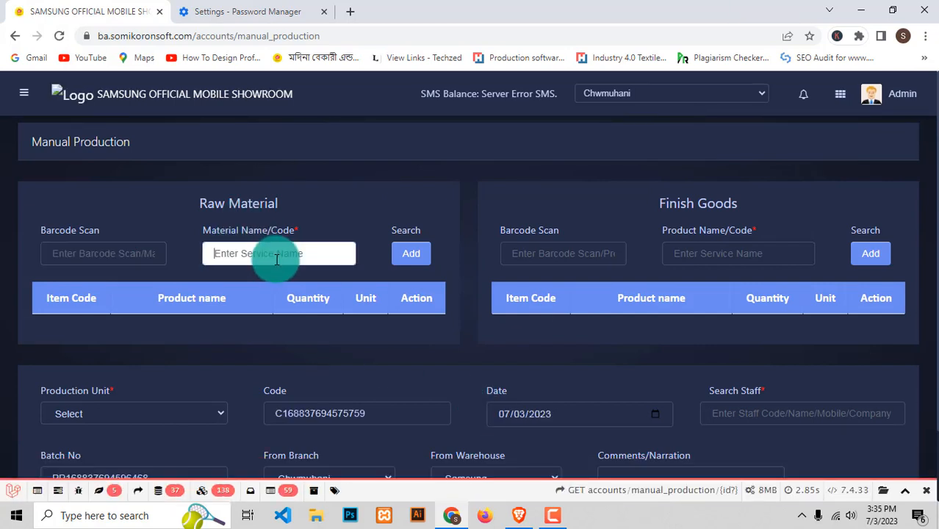
pyautogui.write('suger')
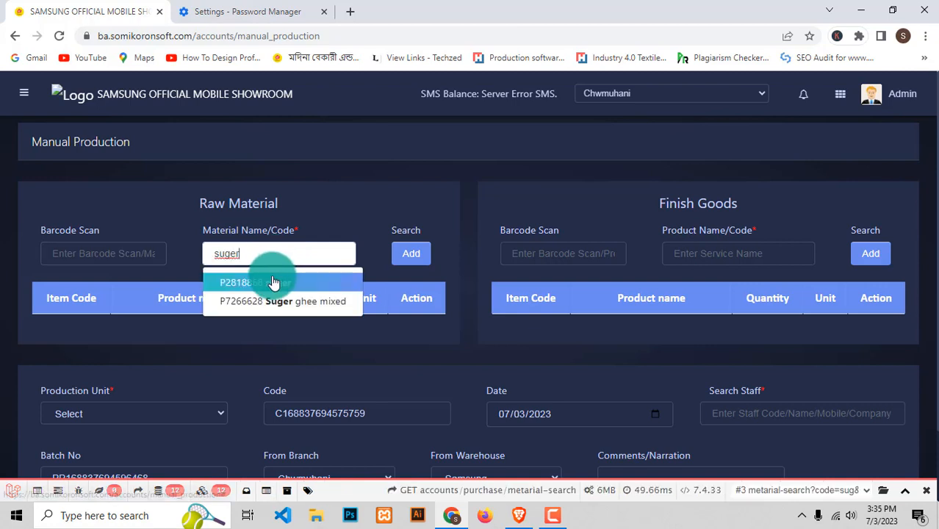
pyautogui.click(412, 252)
# - Add Flour to the raw materials of the manual production, below the suger entry
pyautogui.click(271, 256)
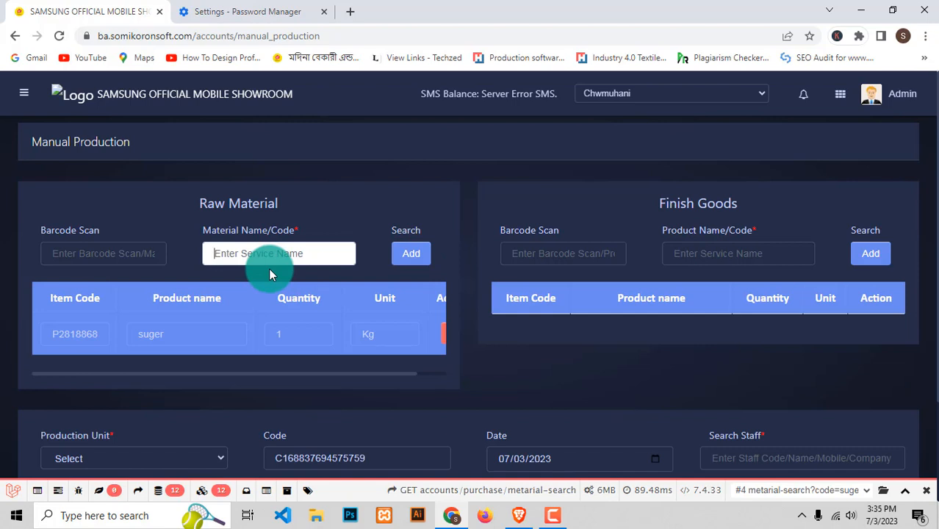
pyautogui.write('flor')
pyautogui.press('BackSpace')
pyautogui.press('BackSpace')
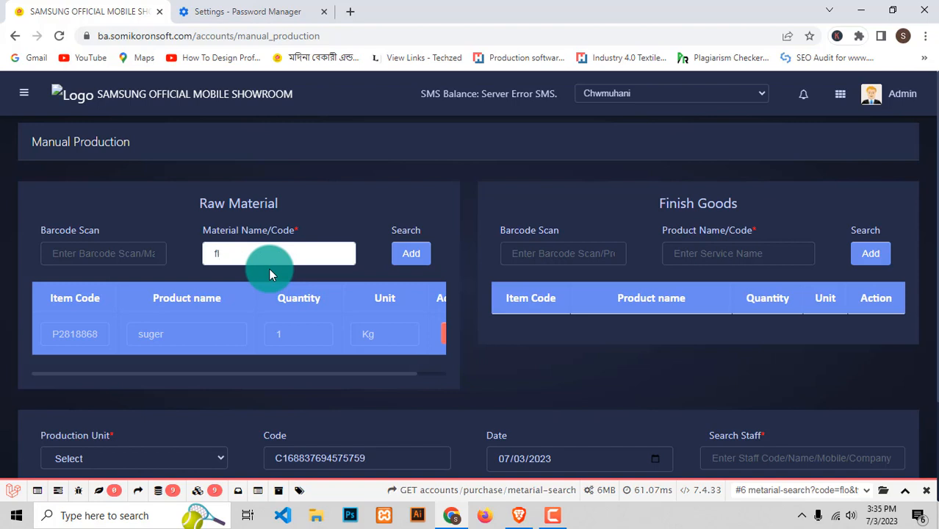
pyautogui.click(263, 281)
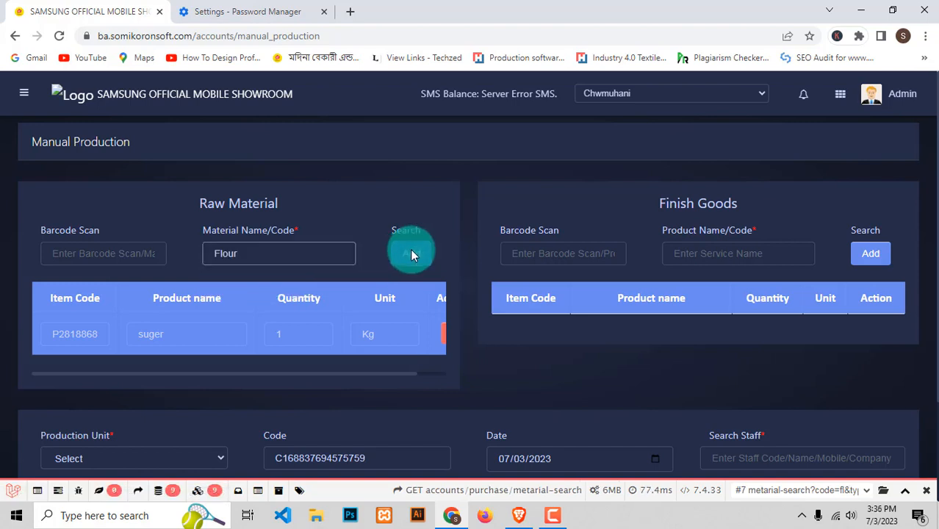
pyautogui.click(411, 253)
# - Select plain Ghee as the next raw material for the manual production
pyautogui.write('ghe')
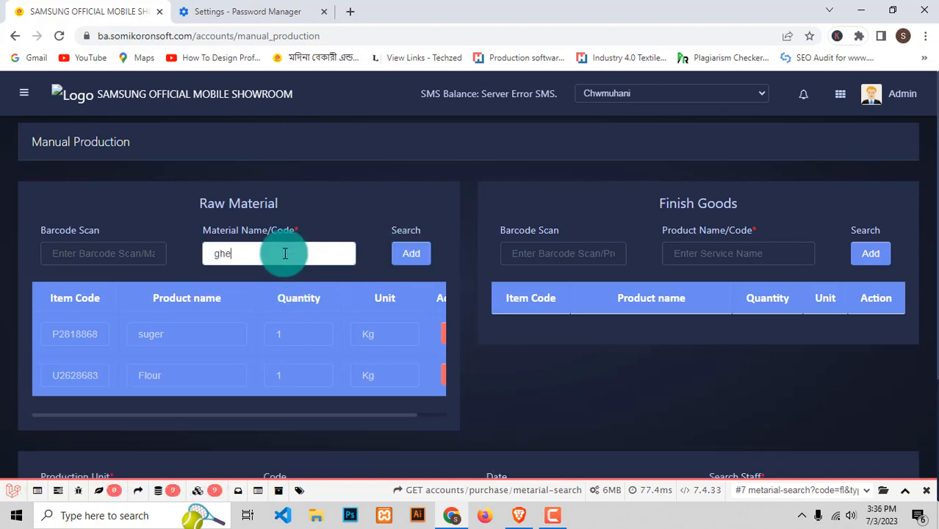
pyautogui.write('er')
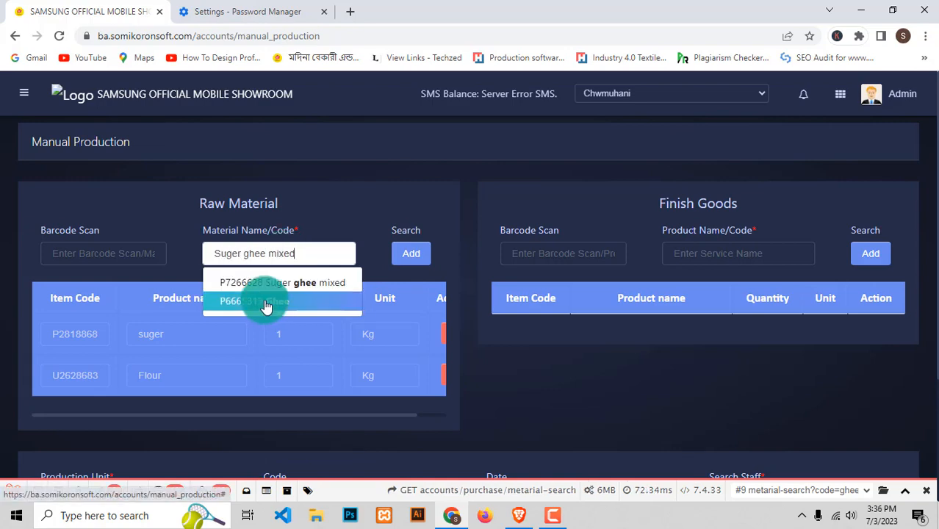
pyautogui.click(264, 301)
# - Set the quantities of the suger and Flour raw materials to 50 Kg each
pyautogui.click(297, 336)
pyautogui.scroll(-3, 297, 338)
pyautogui.scroll(2, 302, 305)
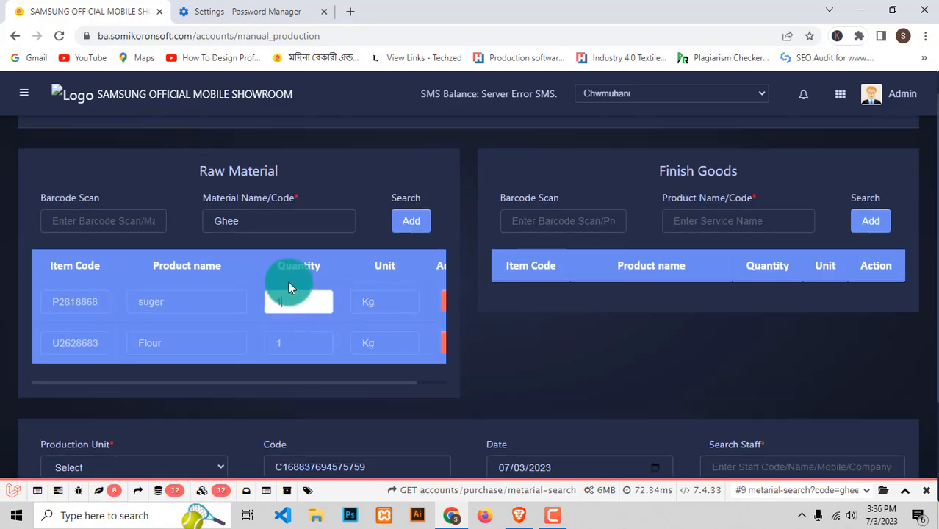
pyautogui.moveTo(289, 302); pyautogui.dragTo(252, 311)
pyautogui.write('50')
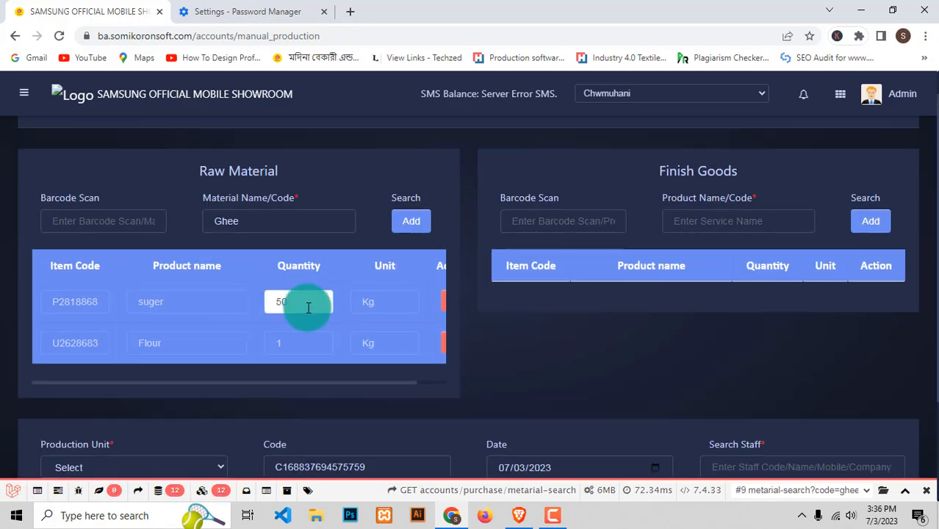
pyautogui.moveTo(285, 344); pyautogui.dragTo(257, 344)
pyautogui.scroll(-2, 259, 344)
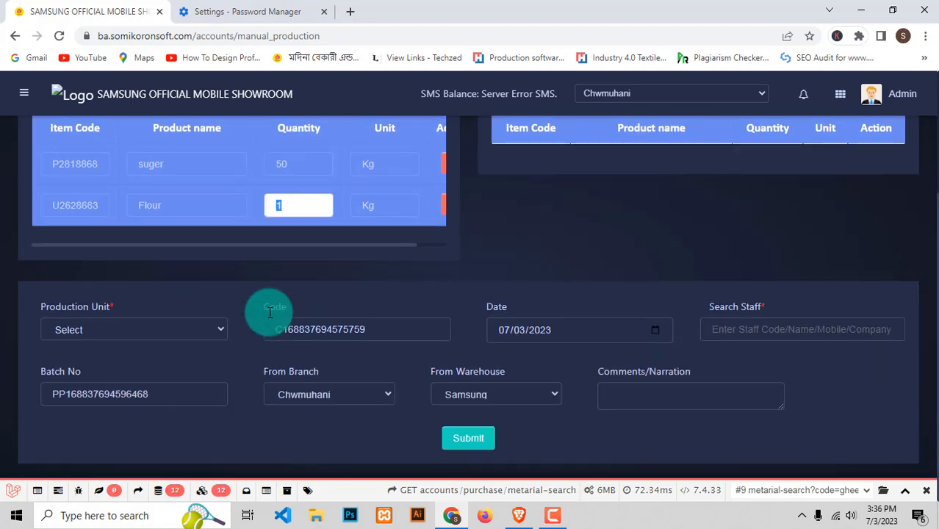
pyautogui.write('50')
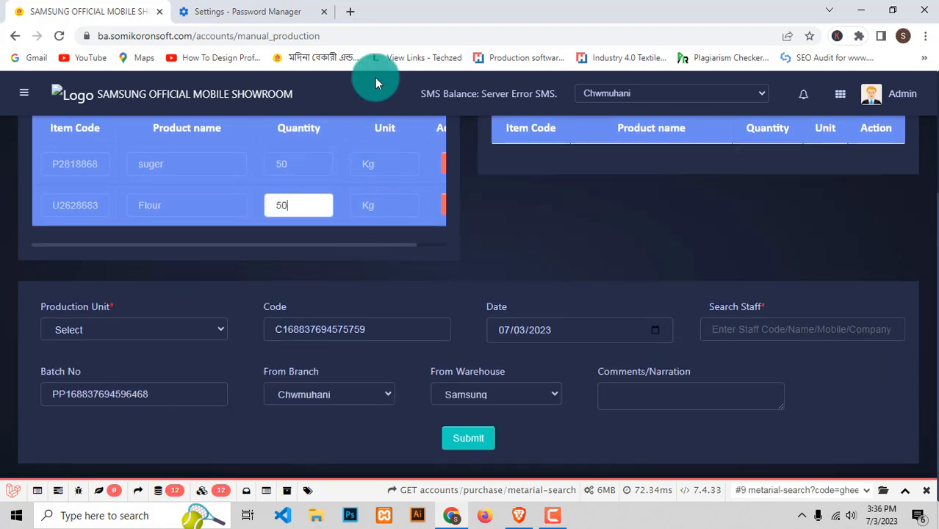
pyautogui.moveTo(317, 182); pyautogui.dragTo(322, 341)
pyautogui.scroll(2, 295, 236)
pyautogui.click(321, 341)
pyautogui.scroll(-2, 321, 341)
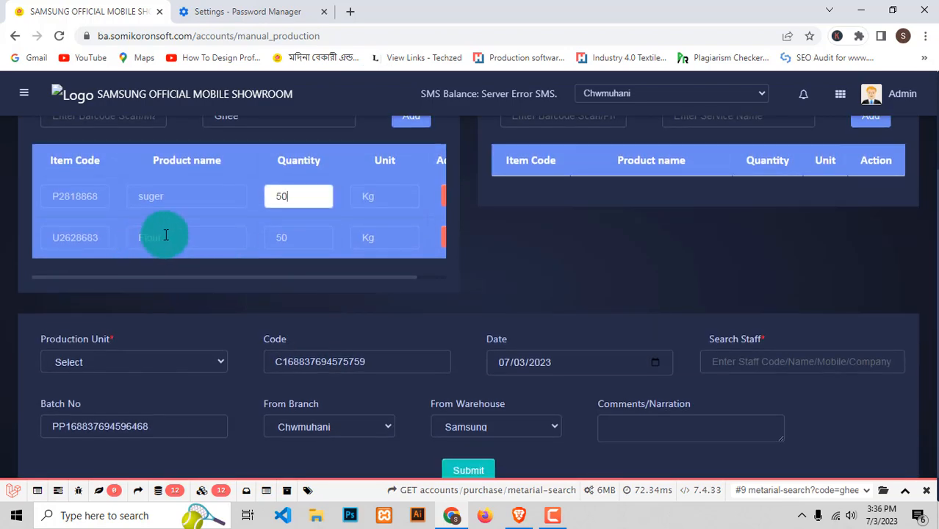
pyautogui.click(166, 235)
pyautogui.press('Tab')
pyautogui.press('Tab')
pyautogui.press('Tab')
pyautogui.press('Tab')
pyautogui.press('Tab')
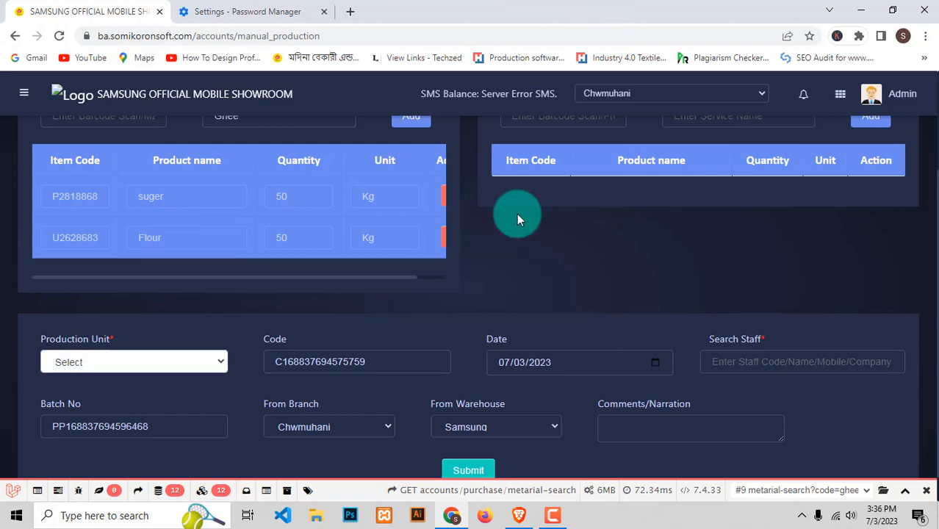
pyautogui.scroll(2, 560, 352)
pyautogui.scroll(-2, 244, 304)
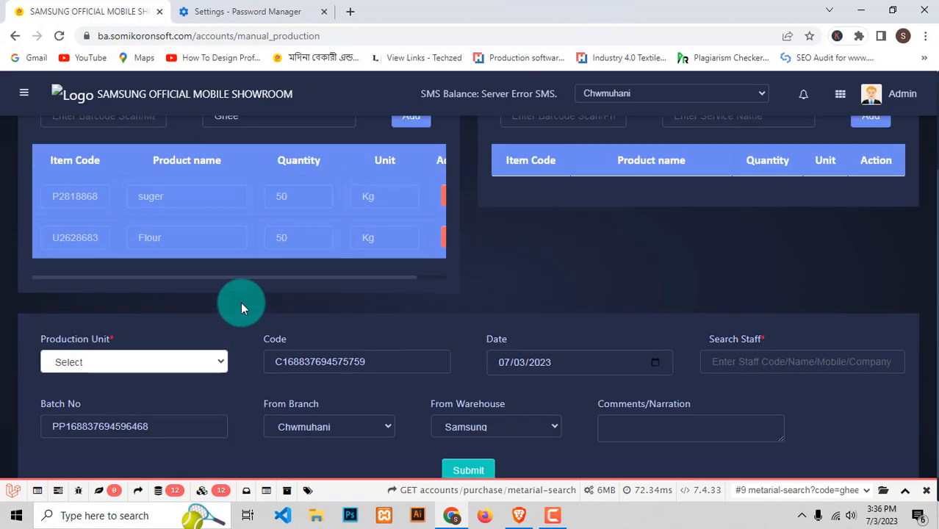
pyautogui.click(180, 201)
pyautogui.click(177, 235)
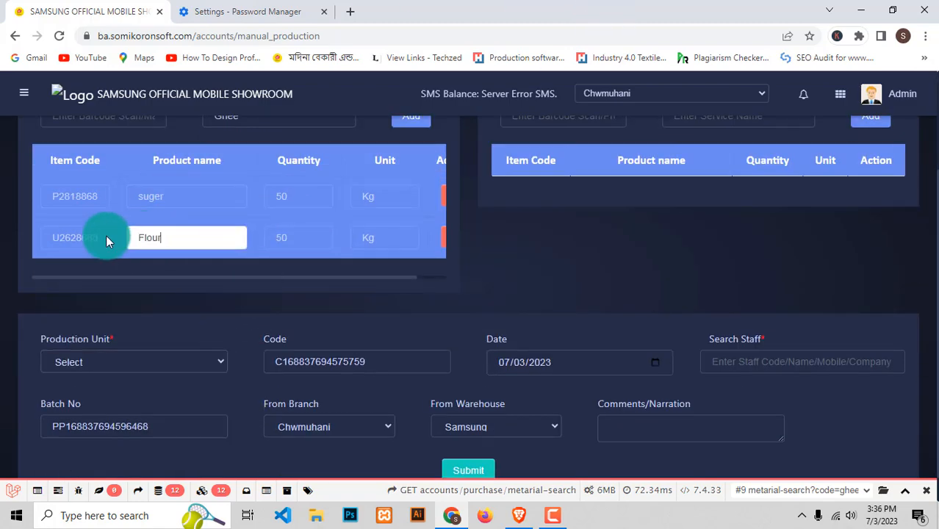
pyautogui.click(74, 236)
pyautogui.scroll(-1, 98, 236)
pyautogui.scroll(1, 256, 302)
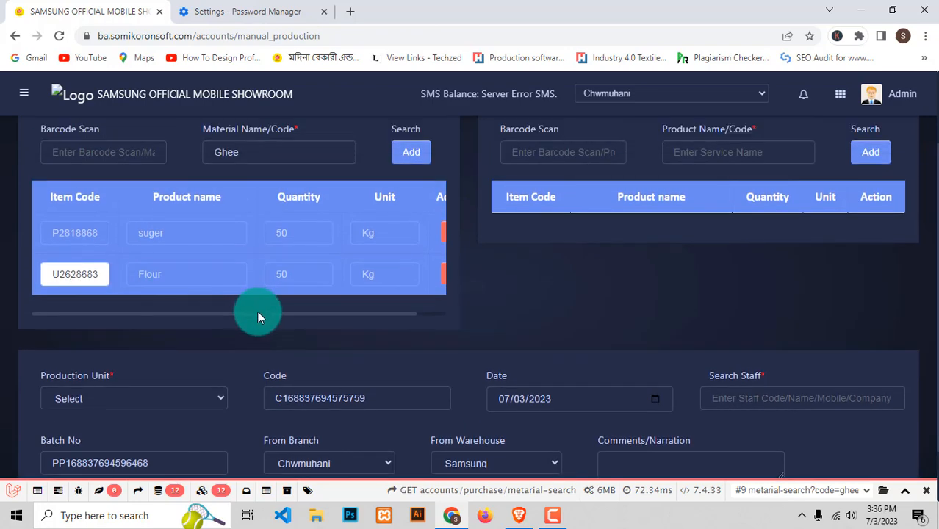
# - Add the selected Ghee to the raw materials and set its quantity to 50 Kg
pyautogui.moveTo(257, 316); pyautogui.dragTo(329, 319)
pyautogui.moveTo(404, 318); pyautogui.dragTo(452, 319)
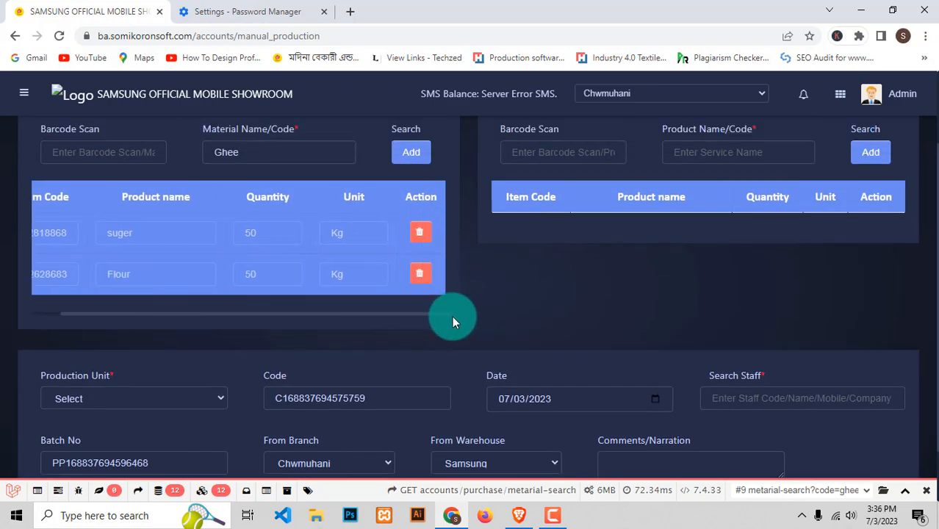
pyautogui.scroll(-1, 397, 277)
pyautogui.scroll(2, 401, 250)
pyautogui.click(414, 219)
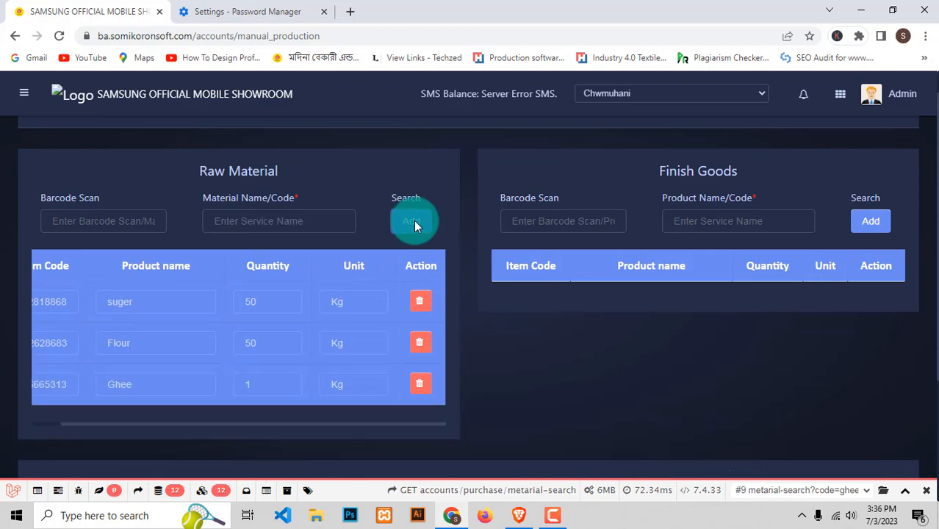
pyautogui.scroll(-2, 195, 346)
pyautogui.click(265, 249)
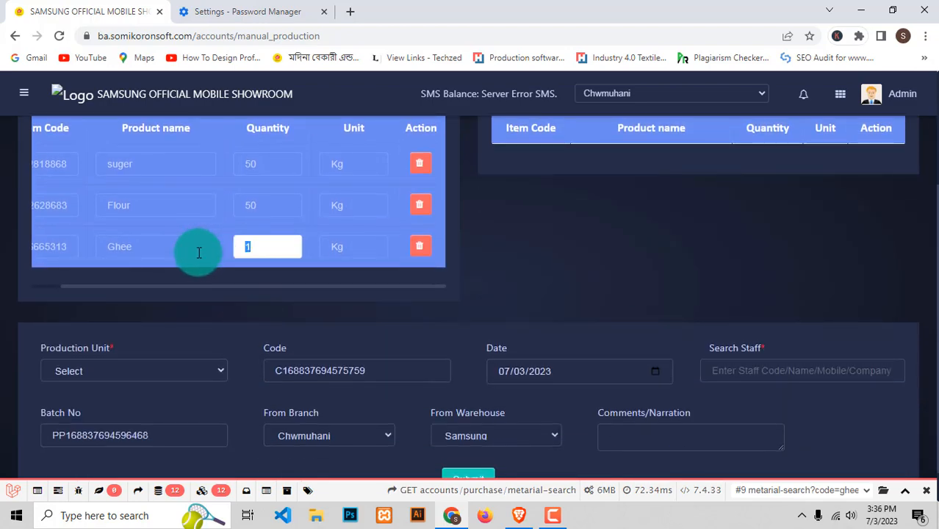
pyautogui.scroll(3, 198, 252)
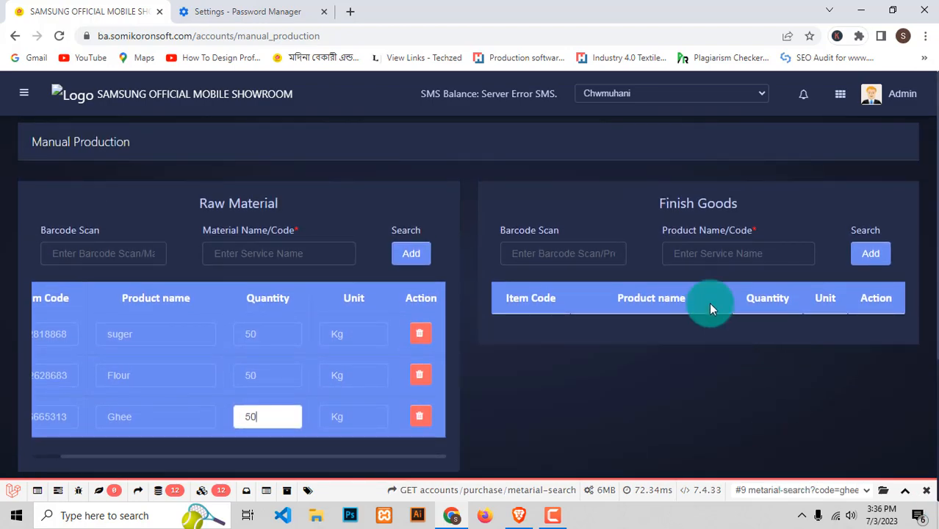
# - Add Toast 500gm to the finish goods of the manual production
pyautogui.click(565, 238)
pyautogui.click(734, 251)
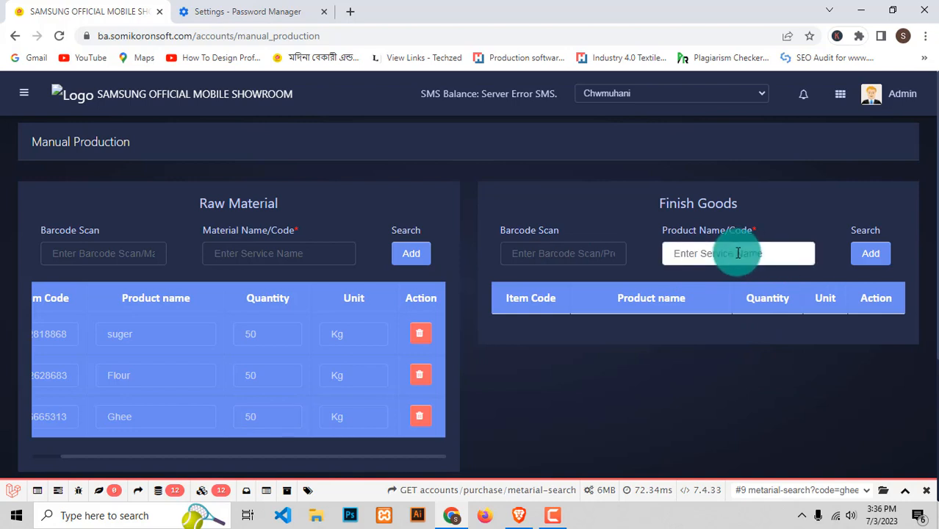
pyautogui.write('toast')
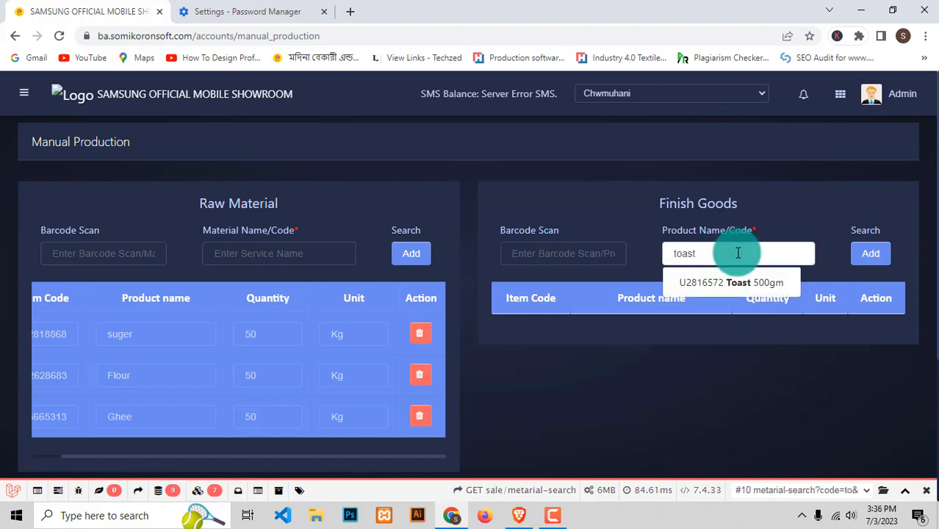
pyautogui.click(732, 283)
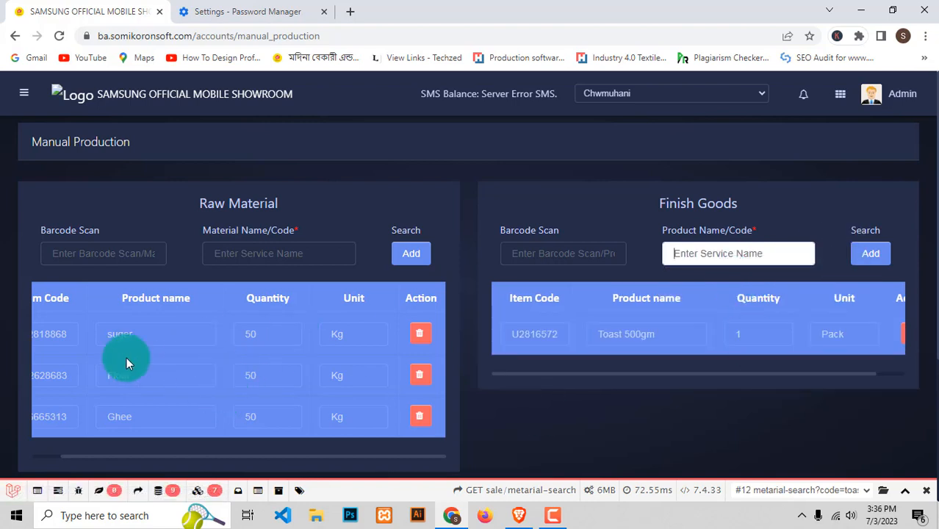
pyautogui.click(268, 334)
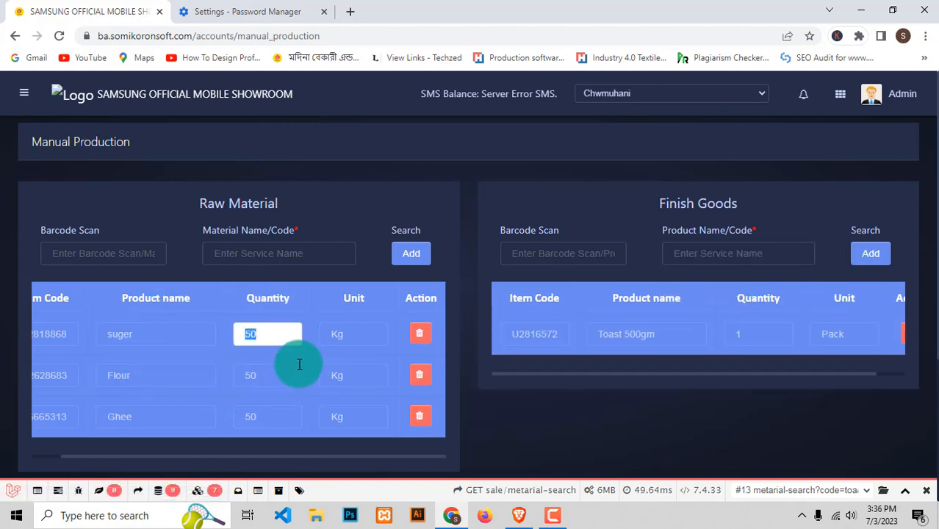
pyautogui.click(719, 251)
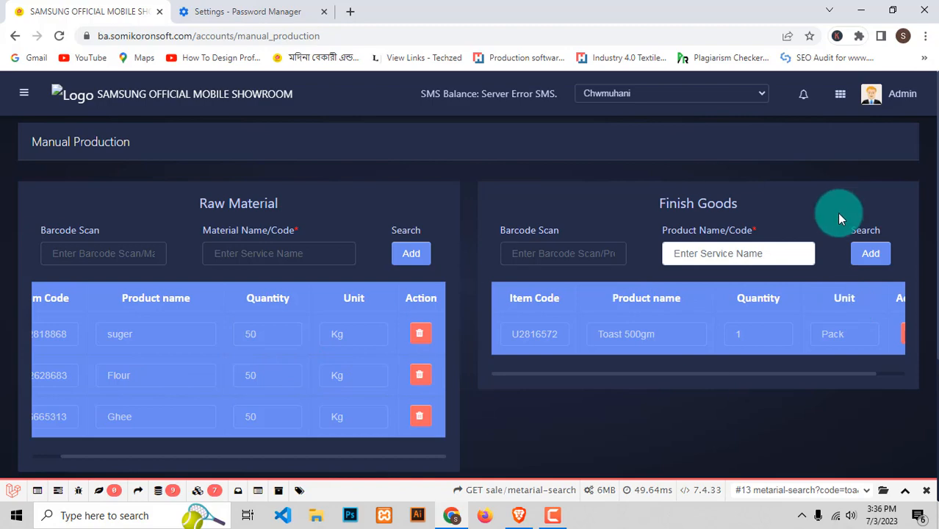
# - Set the production unit of the manual production to Biscute
pyautogui.scroll(-3, 690, 352)
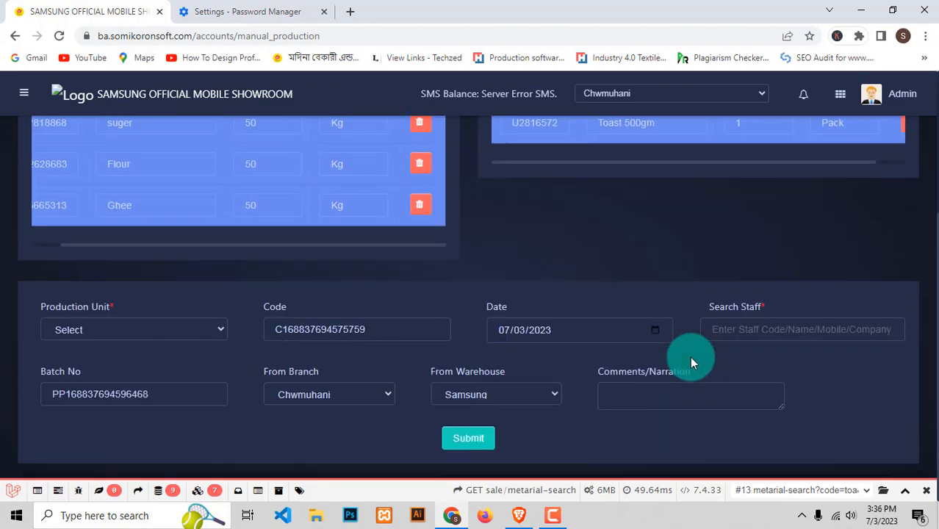
pyautogui.click(167, 330)
pyautogui.click(114, 360)
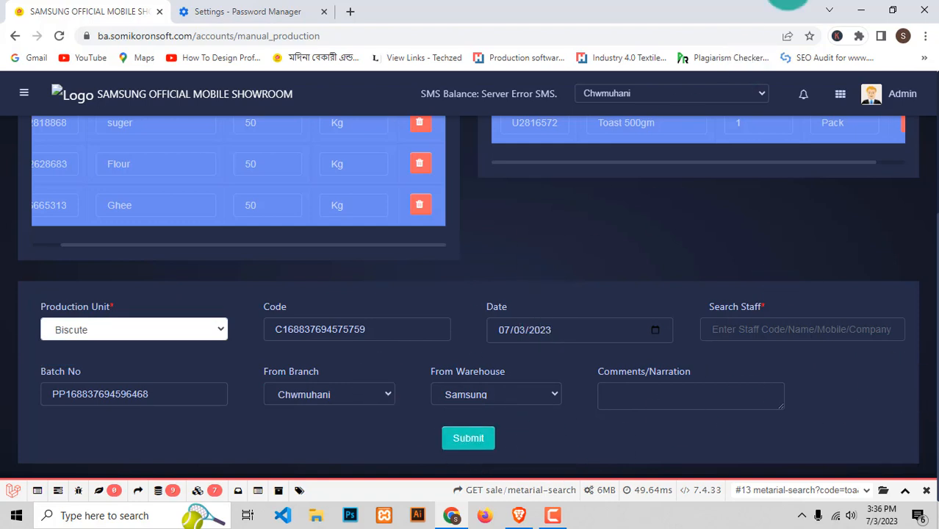
pyautogui.scroll(3, 205, 291)
pyautogui.scroll(-2, 441, 234)
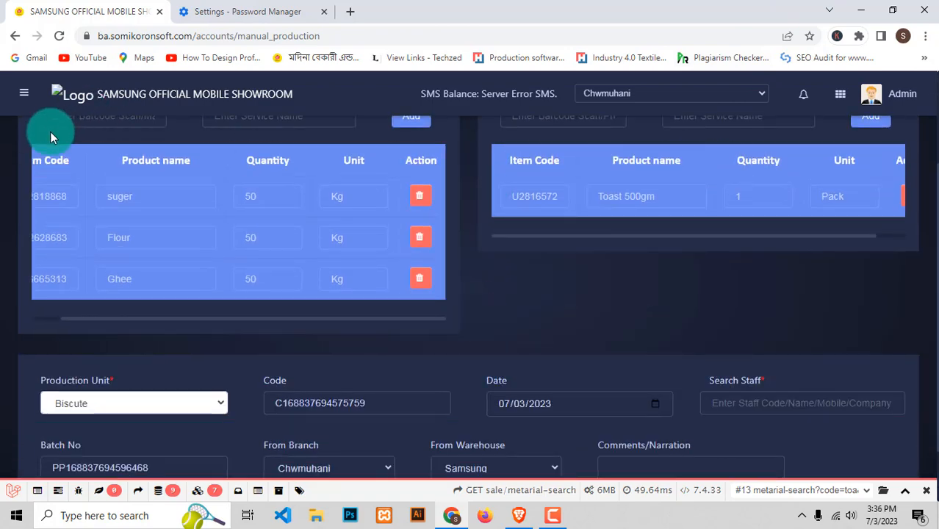
# - Open the Production Reports page
pyautogui.click(24, 93)
pyautogui.scroll(-2, 101, 294)
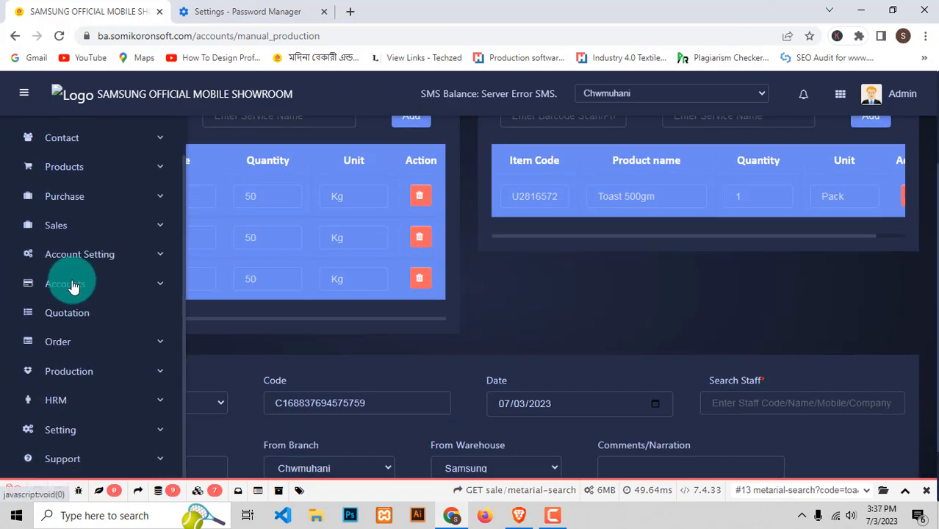
pyautogui.scroll(-1, 92, 337)
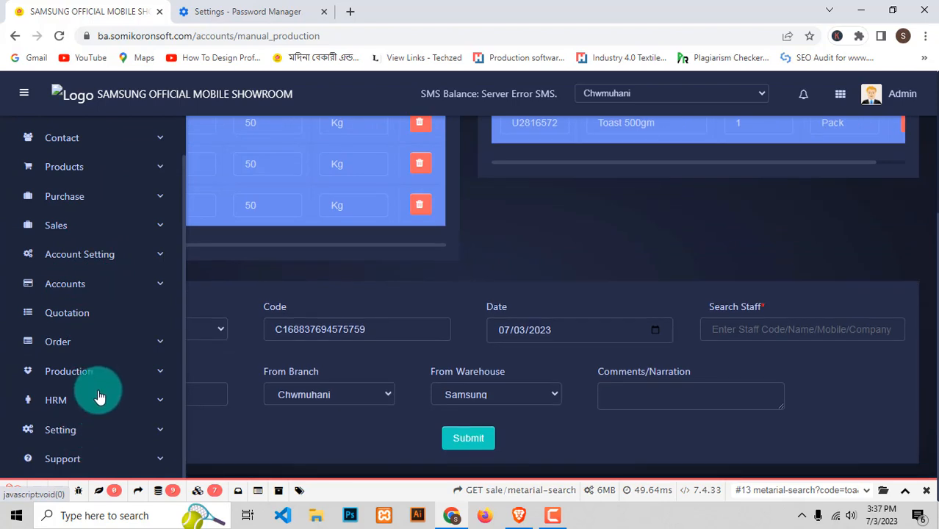
pyautogui.click(93, 372)
pyautogui.scroll(-2, 93, 375)
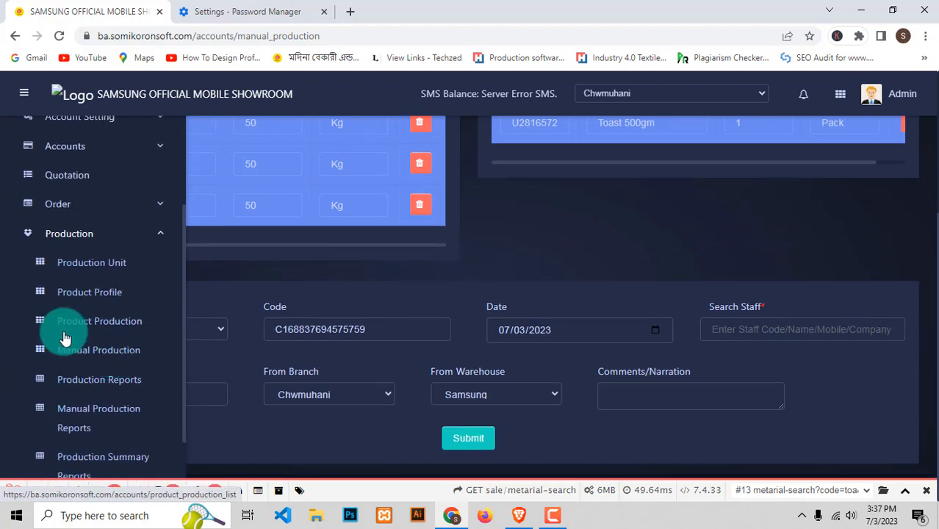
pyautogui.click(105, 387)
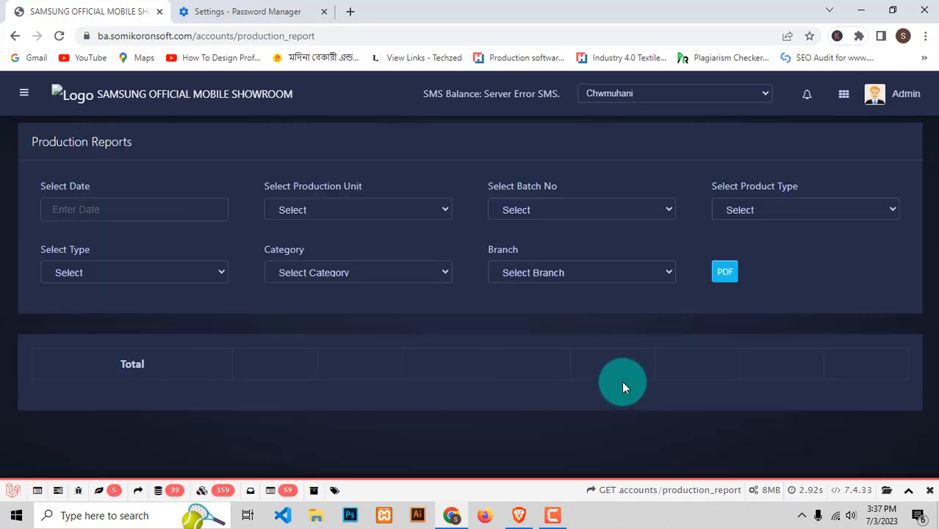
# - Examine the production entries for Toast 500gm and Suger ghee mixed, and expand the details of the Flour row
pyautogui.scroll(-5, 610, 382)
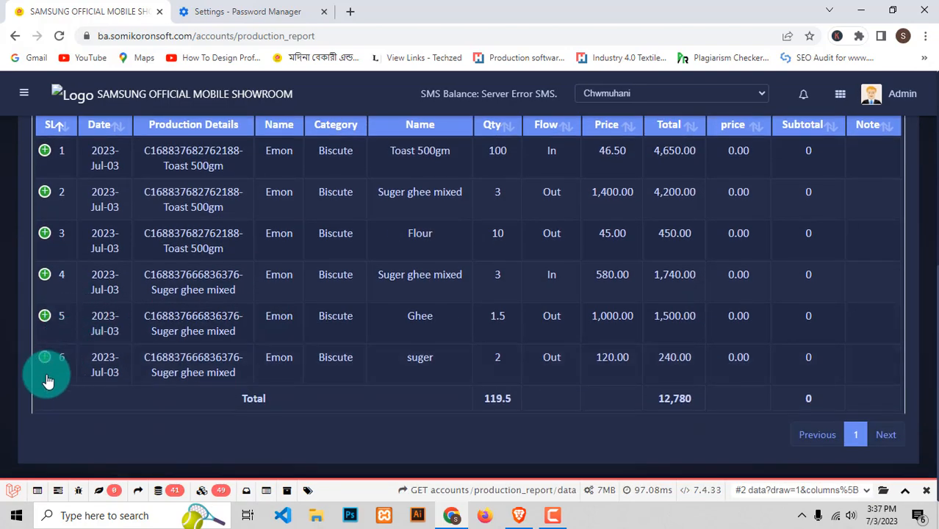
pyautogui.doubleClick(44, 368)
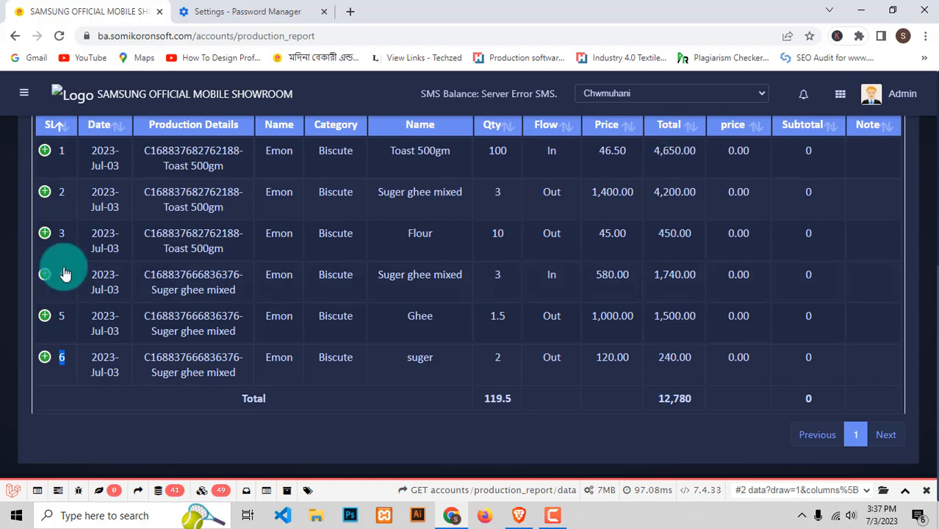
pyautogui.click(44, 235)
pyautogui.scroll(2, 42, 127)
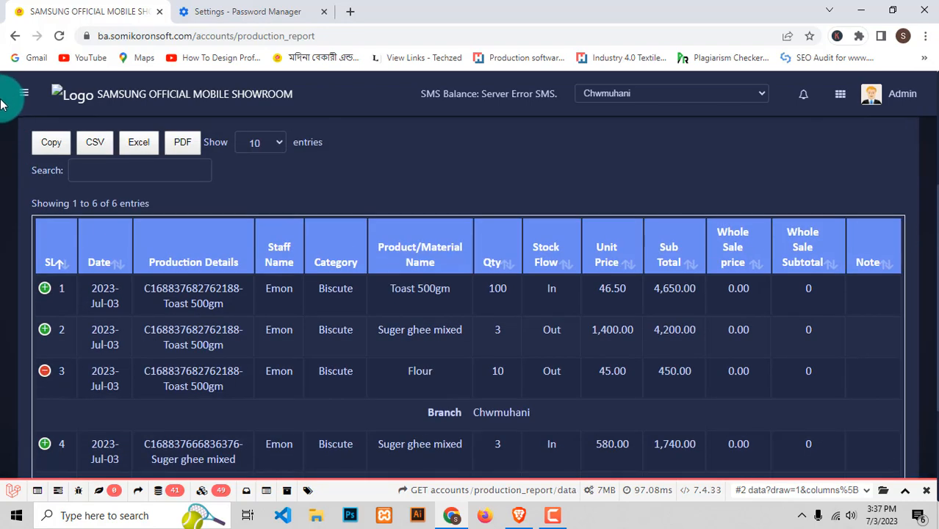
# - Open the Production Summary Reports and examine the finished goods quantity and the raw material use subtotals and total
pyautogui.click(24, 94)
pyautogui.scroll(-5, 105, 305)
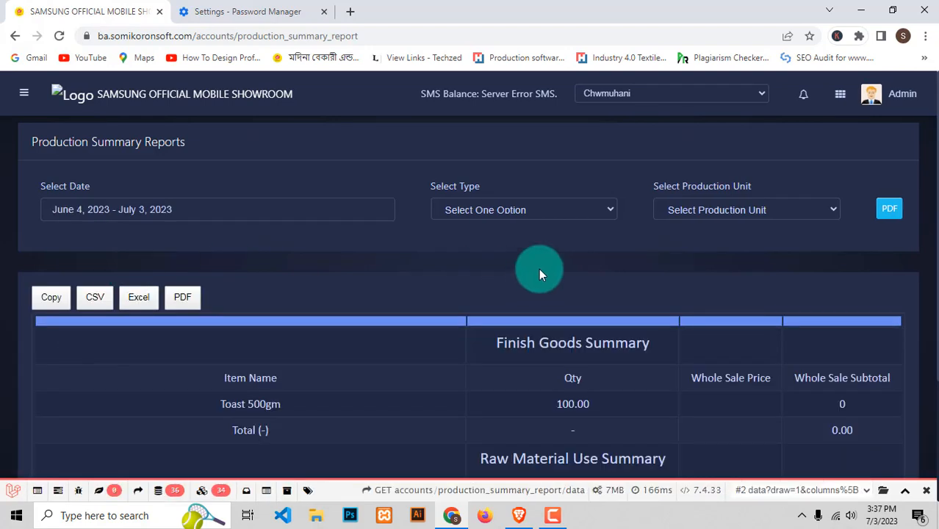
pyautogui.scroll(-2, 541, 271)
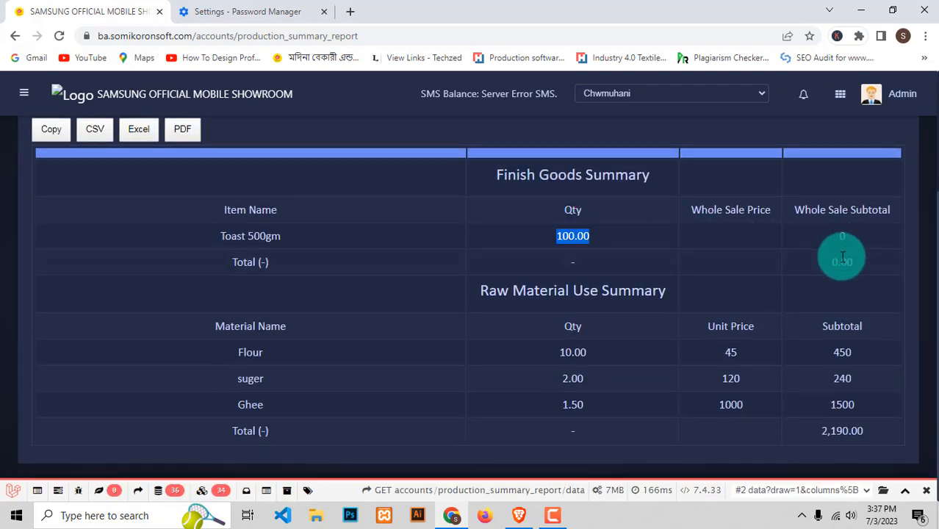
pyautogui.moveTo(713, 413); pyautogui.dragTo(849, 404)
pyautogui.click(826, 440)
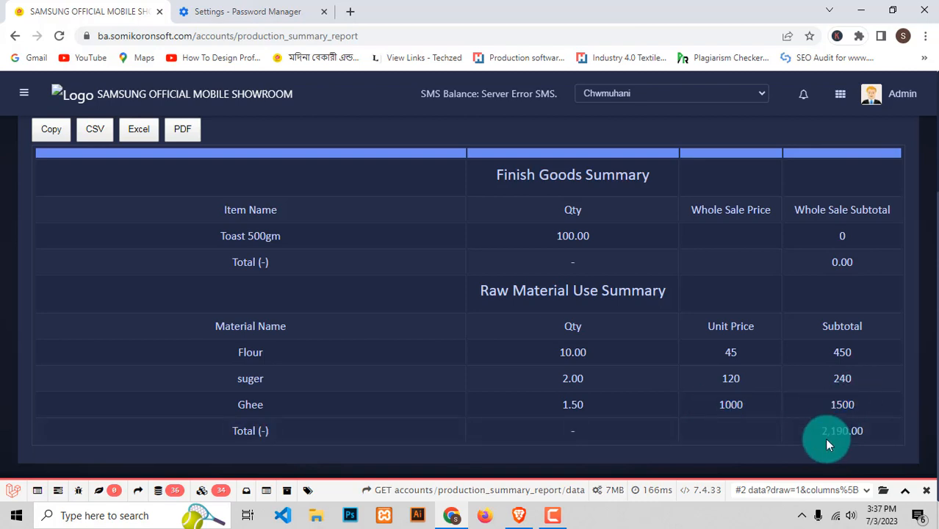
pyautogui.moveTo(879, 436); pyautogui.dragTo(814, 434)
pyautogui.click(28, 101)
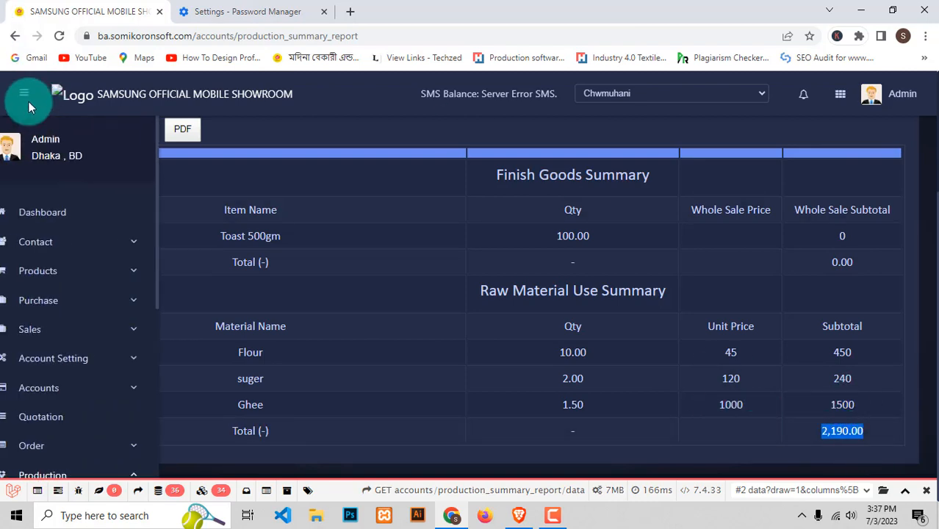
pyautogui.scroll(-3, 111, 268)
pyautogui.scroll(1, 121, 346)
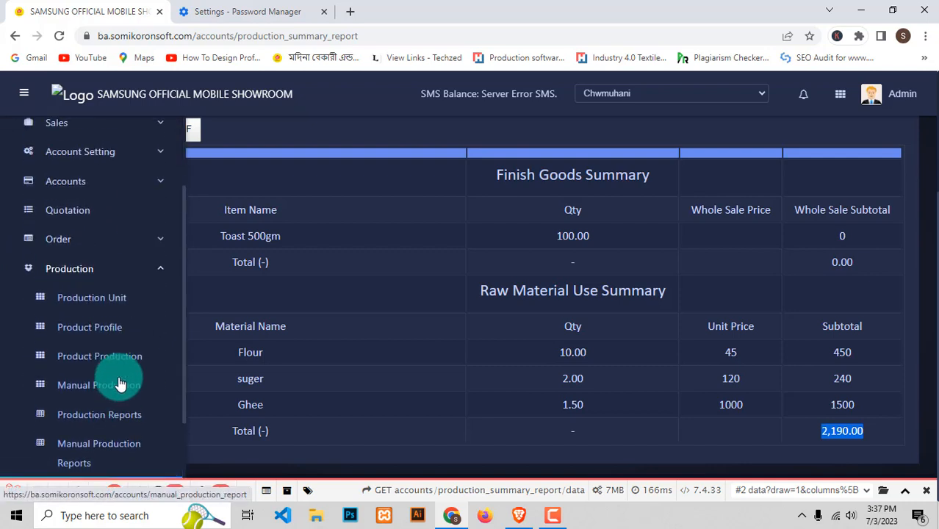
pyautogui.click(158, 272)
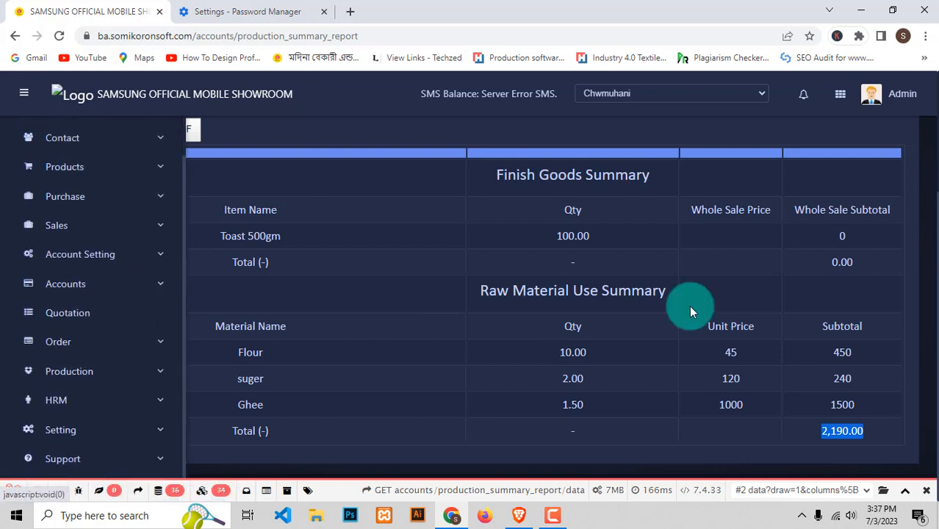